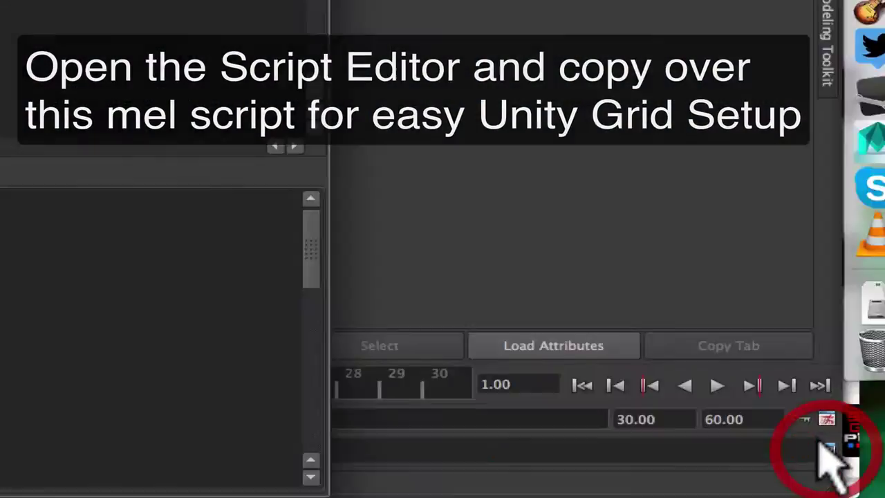
- Open the Script Editor and run the entire Unity Grid Converter MEL script, closing the converter window it opens
{"action": "left_click", "coordinate": [791, 442]}
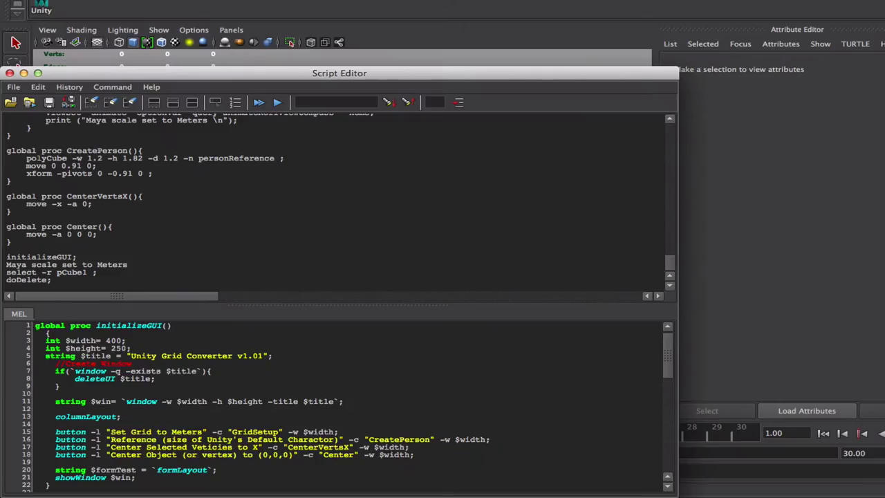
{"action": "left_click_drag", "start_coordinate": [511, 77], "coordinate": [758, 10]}
{"action": "scroll", "coordinate": [746, 297], "scroll_direction": "down", "scroll_amount": 10}
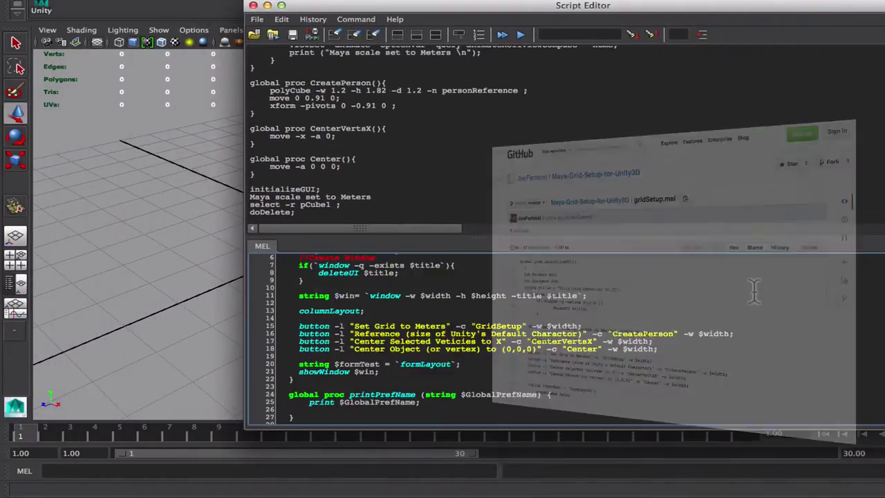
{"action": "scroll", "coordinate": [735, 310], "scroll_direction": "up", "scroll_amount": 10}
{"action": "key", "text": "super+a"}
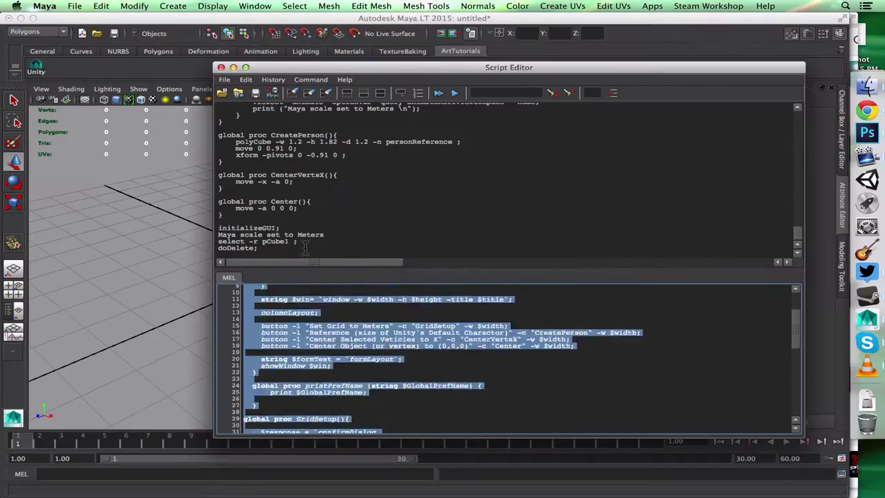
{"action": "left_click", "coordinate": [736, 282]}
{"action": "left_click", "coordinate": [520, 35]}
{"action": "left_click_drag", "start_coordinate": [384, 230], "coordinate": [39, 244]}
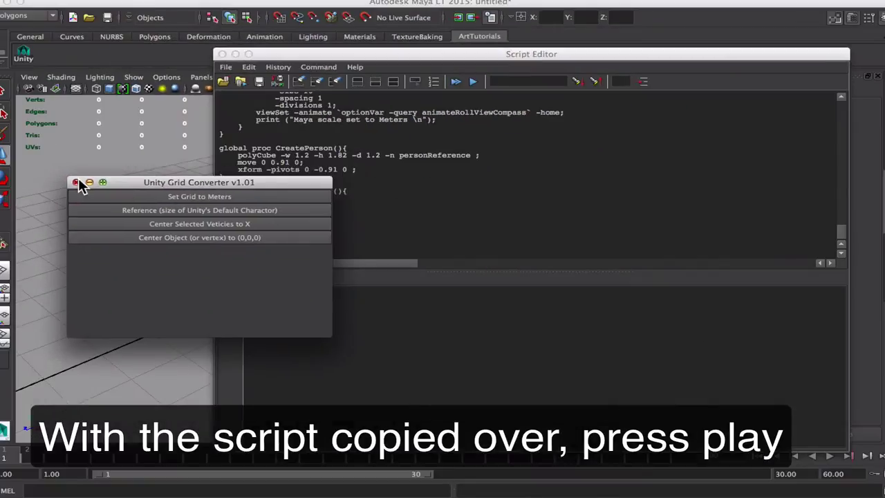
{"action": "left_click", "coordinate": [76, 182]}
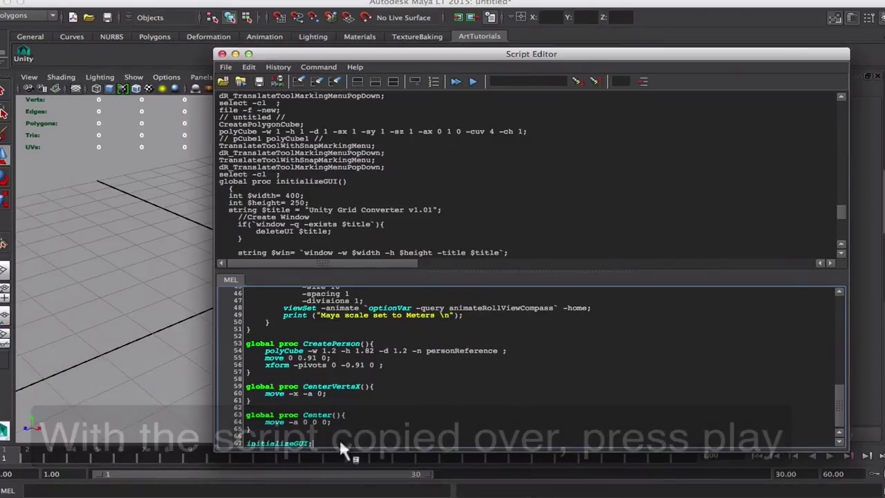
- Save the script to the ArtTutorials shelf and launch it from there to set the grid to meters
{"action": "left_click_drag", "start_coordinate": [339, 446], "coordinate": [195, 138]}
{"action": "middle_click_drag", "start_coordinate": [293, 321], "coordinate": [47, 52]}
{"action": "left_click", "coordinate": [47, 52]}
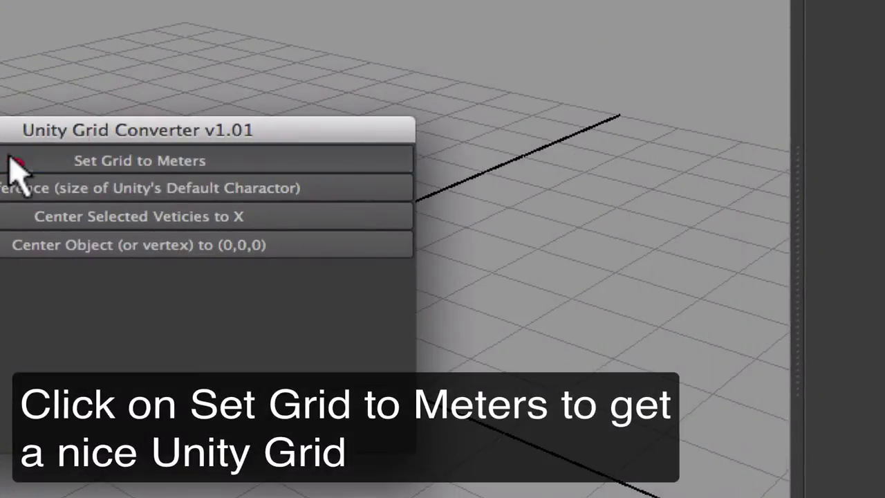
{"action": "left_click", "coordinate": [12, 160]}
{"action": "left_click", "coordinate": [416, 285]}
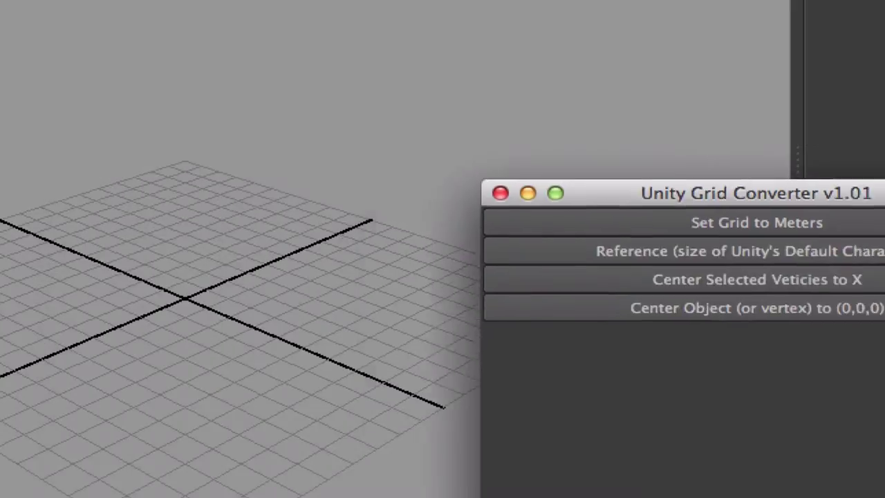
- Create the reference box of Unity's default character size and move it away from the origin
{"action": "left_click", "coordinate": [788, 256]}
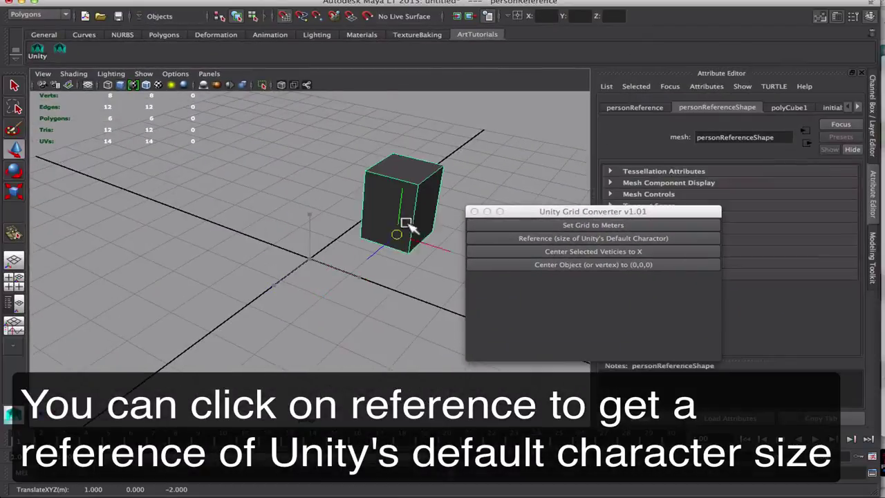
{"action": "left_click_drag", "start_coordinate": [406, 222], "coordinate": [304, 224]}
{"action": "left_click", "coordinate": [283, 221]}
- Create a polygon cube, display its polyCube2 creation settings and close the Unity Grid Converter
{"action": "left_click", "coordinate": [164, 35]}
{"action": "left_click", "coordinate": [61, 51]}
{"action": "left_click", "coordinate": [871, 250]}
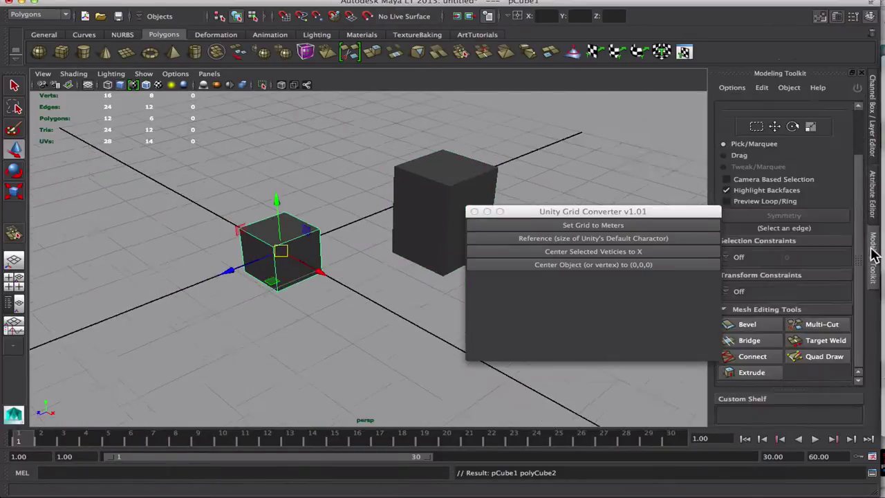
{"action": "left_click", "coordinate": [871, 136]}
{"action": "left_click", "coordinate": [742, 236]}
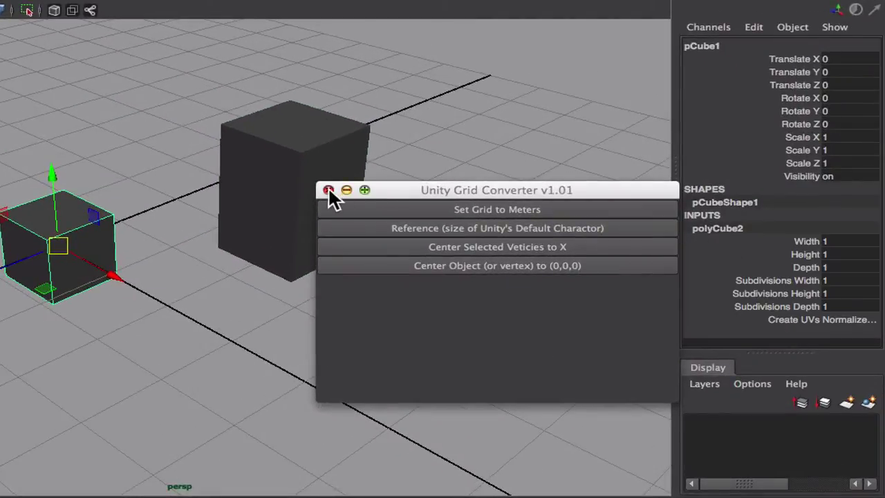
{"action": "left_click", "coordinate": [329, 190]}
- Set the cube's width to 2, height to 3 and depth to 2, with 2 width and 5 height subdivisions
{"action": "left_click", "coordinate": [836, 280]}
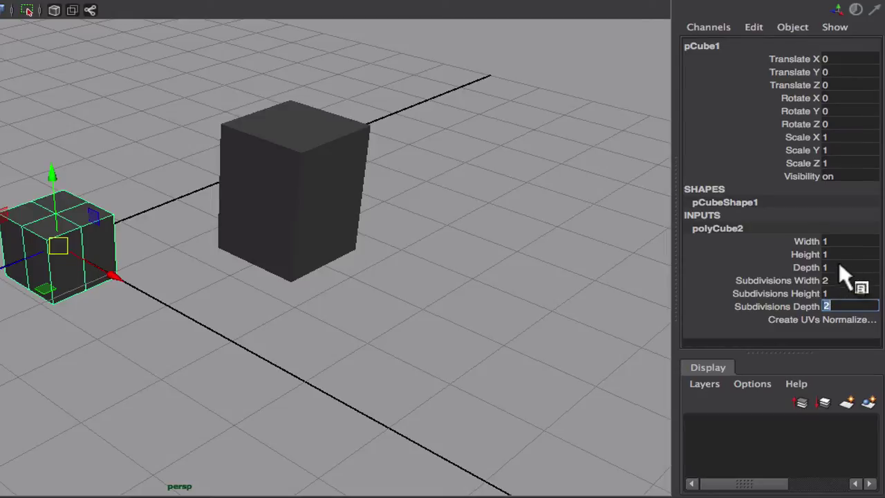
{"action": "left_click", "coordinate": [841, 266]}
{"action": "type", "text": "2"}
{"action": "key", "text": "Return"}
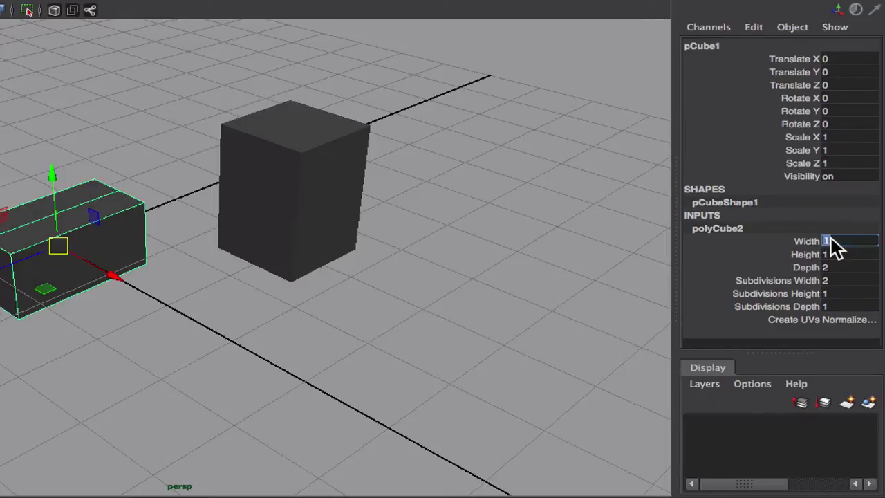
{"action": "type", "text": "2"}
{"action": "key", "text": "Tab"}
{"action": "type", "text": "3"}
{"action": "key", "text": "Return"}
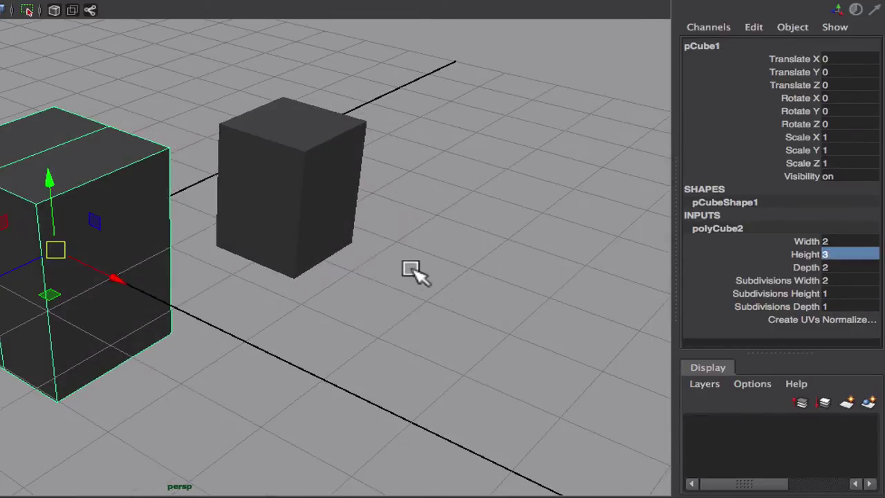
{"action": "left_click_drag", "start_coordinate": [413, 272], "coordinate": [435, 296], "text": "alt"}
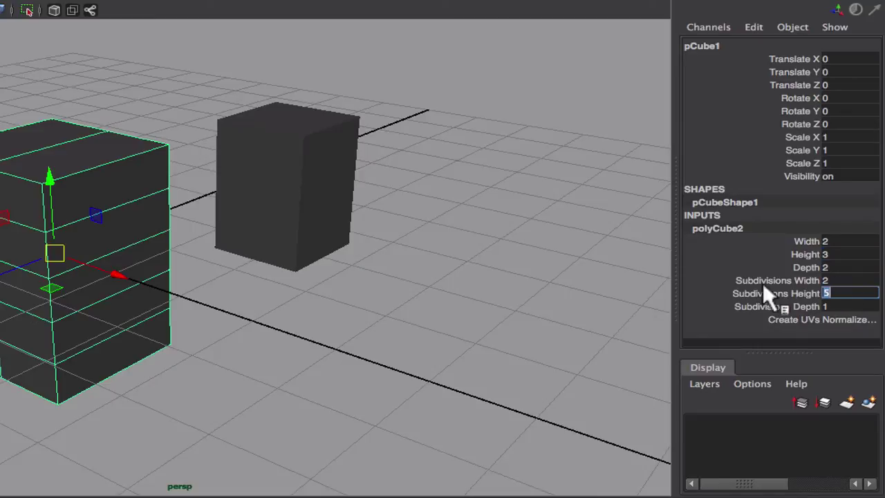
- Delete the cube's faces except one side wall and the adjoining half of the top
{"action": "left_click_drag", "start_coordinate": [365, 282], "coordinate": [293, 294], "text": "alt"}
{"action": "right_click_drag", "start_coordinate": [140, 241], "coordinate": [141, 269]}
{"action": "left_click_drag", "start_coordinate": [136, 262], "coordinate": [239, 264], "text": "alt"}
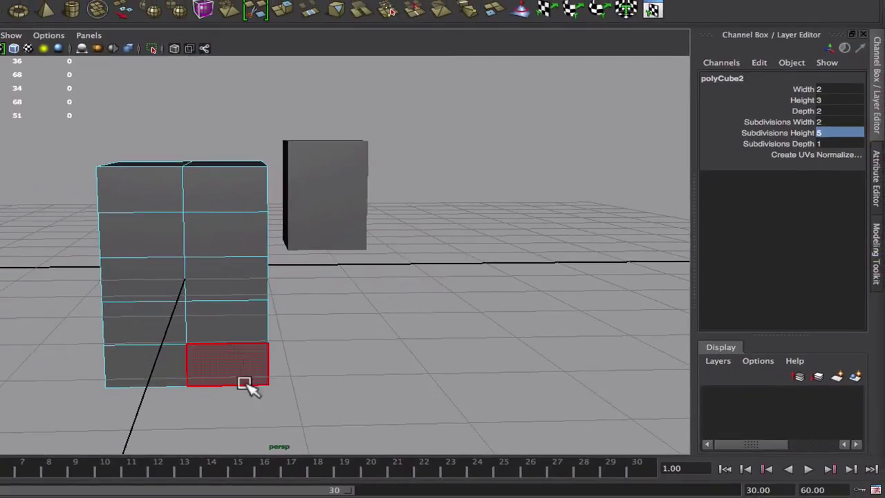
{"action": "left_click_drag", "start_coordinate": [135, 186], "coordinate": [143, 203]}
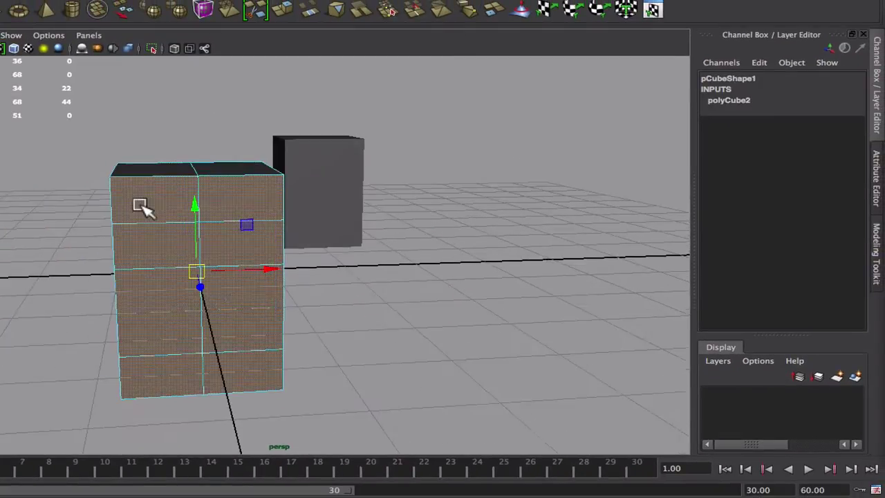
{"action": "key", "text": "Delete"}
{"action": "left_click_drag", "start_coordinate": [155, 130], "coordinate": [65, 438]}
{"action": "key", "text": "Delete"}
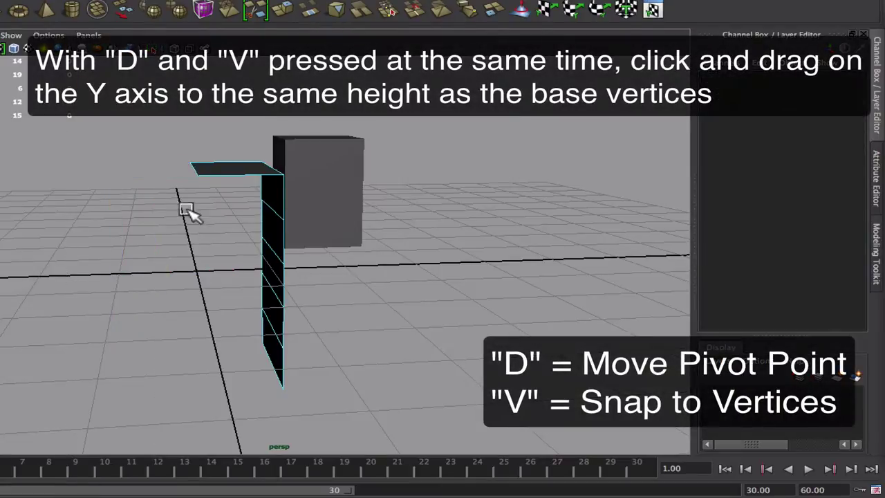
- Select the wall as an object and snap its pivot vertically to the height of its base vertices
{"action": "right_click_drag", "start_coordinate": [215, 162], "coordinate": [242, 146]}
{"action": "left_click", "coordinate": [227, 168]}
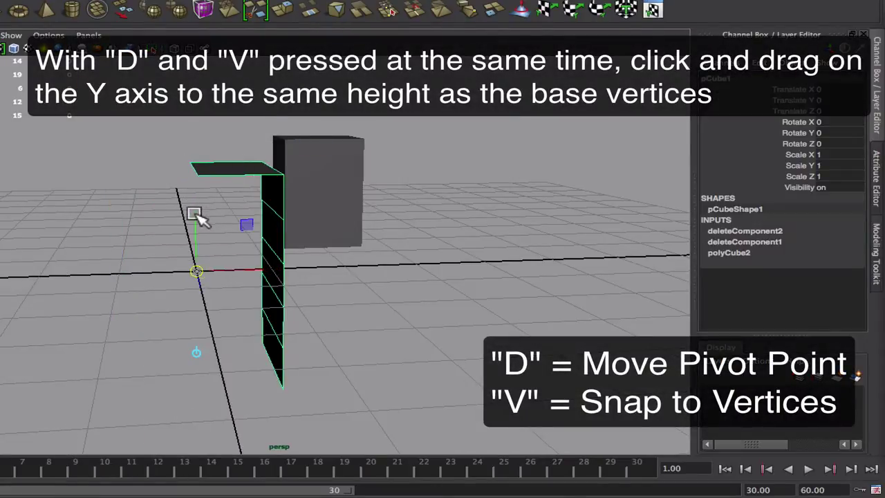
{"action": "left_click_drag", "start_coordinate": [201, 399], "coordinate": [174, 328], "text": "alt"}
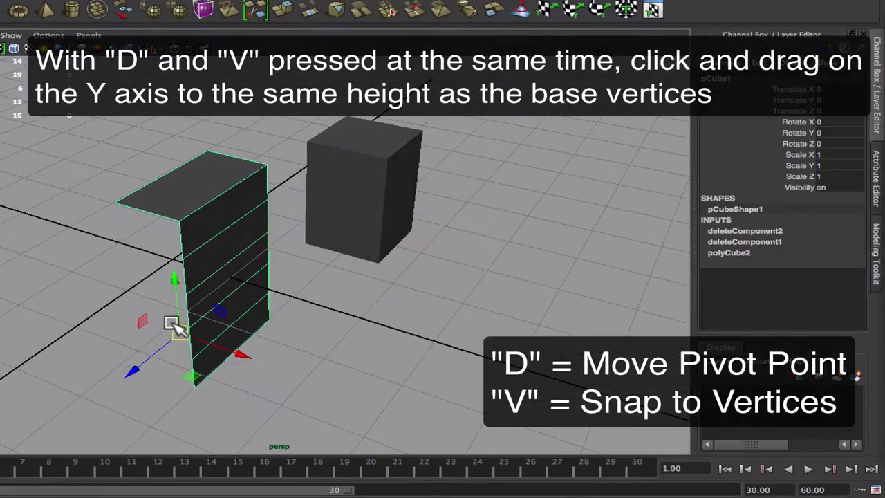
- Raise the wall with grid snapping so its base sits on the grid plane
{"action": "left_click_drag", "start_coordinate": [176, 255], "coordinate": [174, 262]}
{"action": "left_click", "coordinate": [187, 300]}
{"action": "left_click_drag", "start_coordinate": [226, 293], "coordinate": [201, 276], "text": "alt"}
{"action": "left_click", "coordinate": [296, 282]}
- Move the uppermost horizontal subdivision edge of the wall up towards the top
{"action": "middle_click_drag", "start_coordinate": [297, 285], "coordinate": [298, 320], "text": "alt"}
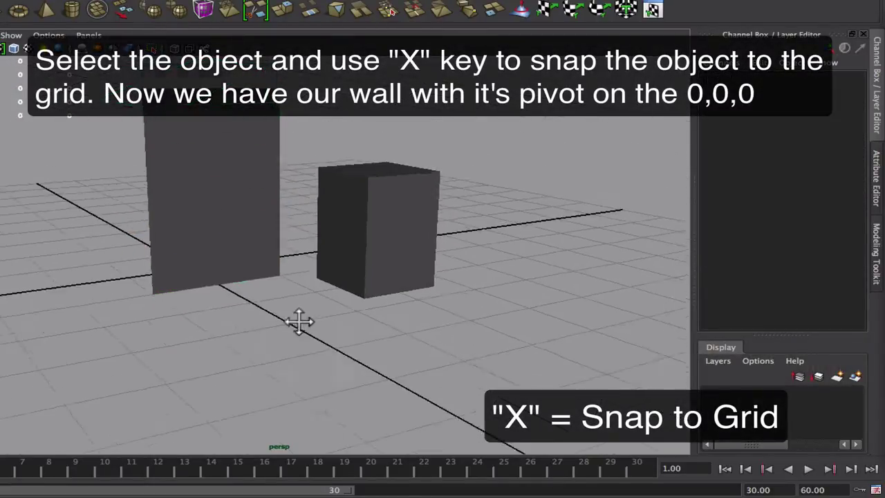
{"action": "left_click_drag", "start_coordinate": [294, 311], "coordinate": [258, 334], "text": "alt"}
{"action": "right_click_drag", "start_coordinate": [276, 328], "coordinate": [345, 313], "text": "alt"}
{"action": "left_click_drag", "start_coordinate": [343, 314], "coordinate": [300, 278], "text": "alt"}
{"action": "left_click", "coordinate": [292, 299]}
{"action": "right_click_drag", "start_coordinate": [296, 267], "coordinate": [296, 228]}
{"action": "left_click", "coordinate": [270, 217]}
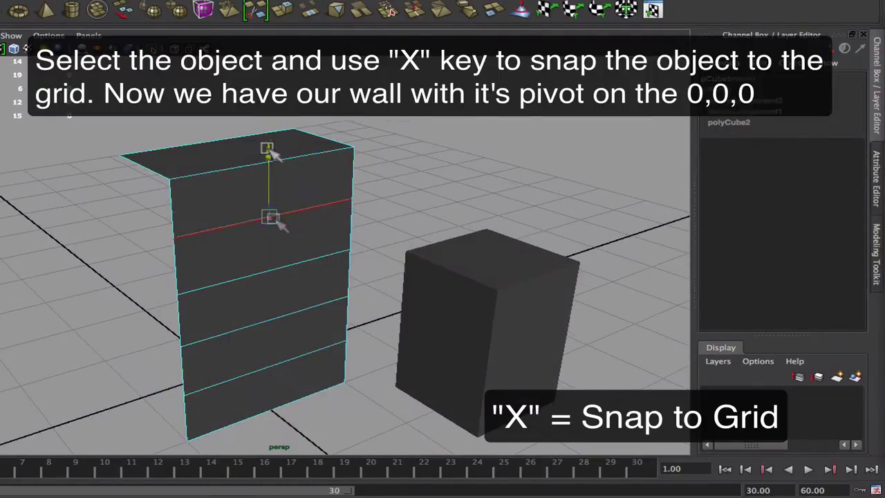
{"action": "left_click_drag", "start_coordinate": [267, 149], "coordinate": [268, 118]}
- Move the next horizontal edge up so it lies just beneath the uppermost one
{"action": "left_click_drag", "start_coordinate": [271, 147], "coordinate": [376, 160], "text": "alt"}
{"action": "left_click", "coordinate": [317, 260]}
{"action": "left_click_drag", "start_coordinate": [316, 224], "coordinate": [313, 257]}
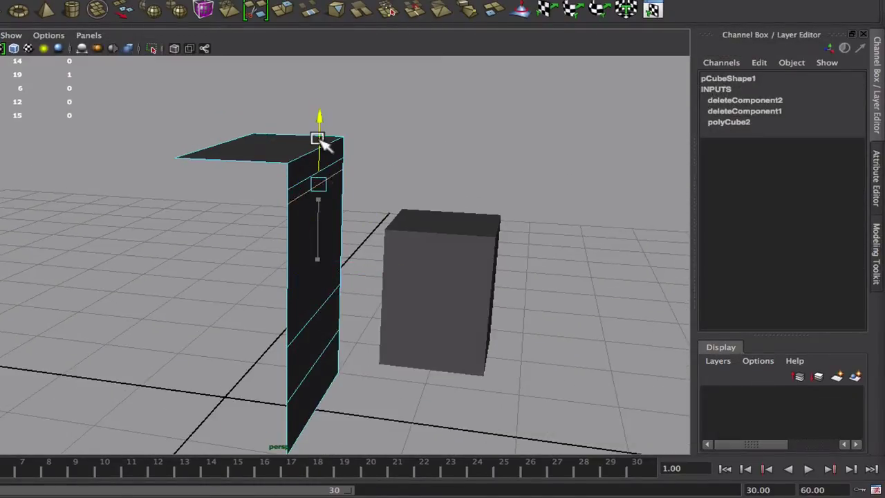
{"action": "left_click_drag", "start_coordinate": [317, 138], "coordinate": [318, 138]}
- Pull the narrow face at the top of the wall outward to form a protruding band
{"action": "right_click_drag", "start_coordinate": [303, 156], "coordinate": [303, 185]}
{"action": "left_click", "coordinate": [313, 165]}
{"action": "left_click_drag", "start_coordinate": [365, 160], "coordinate": [376, 162]}
- Move the lowest horizontal subdivision edge of the wall up until it lies just below the edge above it
{"action": "left_click_drag", "start_coordinate": [338, 234], "coordinate": [278, 233], "text": "alt"}
{"action": "middle_click_drag", "start_coordinate": [282, 286], "coordinate": [289, 227], "text": "alt"}
{"action": "left_click_drag", "start_coordinate": [288, 227], "coordinate": [281, 241], "text": "alt"}
{"action": "right_click_drag", "start_coordinate": [275, 257], "coordinate": [276, 220]}
{"action": "left_click", "coordinate": [281, 289]}
{"action": "left_click_drag", "start_coordinate": [281, 255], "coordinate": [280, 220]}
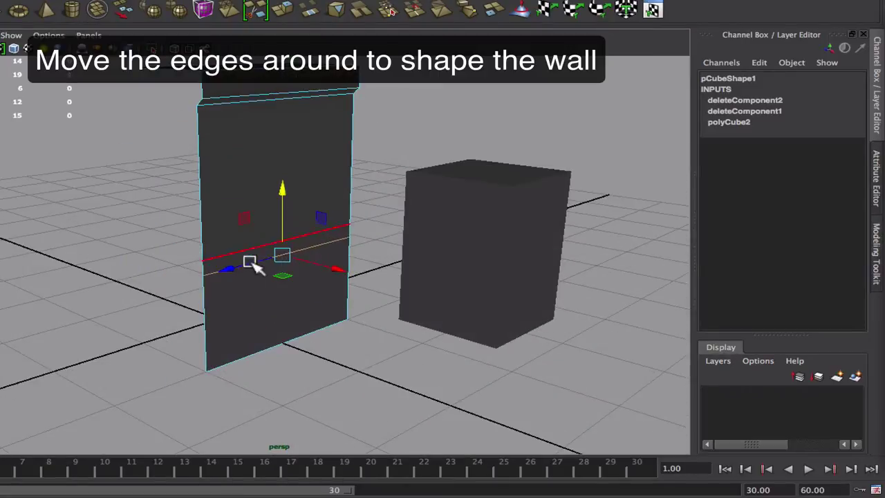
- Pull the bottom face of the wall outward to form a protruding base
{"action": "left_click_drag", "start_coordinate": [252, 267], "coordinate": [164, 273], "text": "alt"}
{"action": "right_click", "coordinate": [247, 193]}
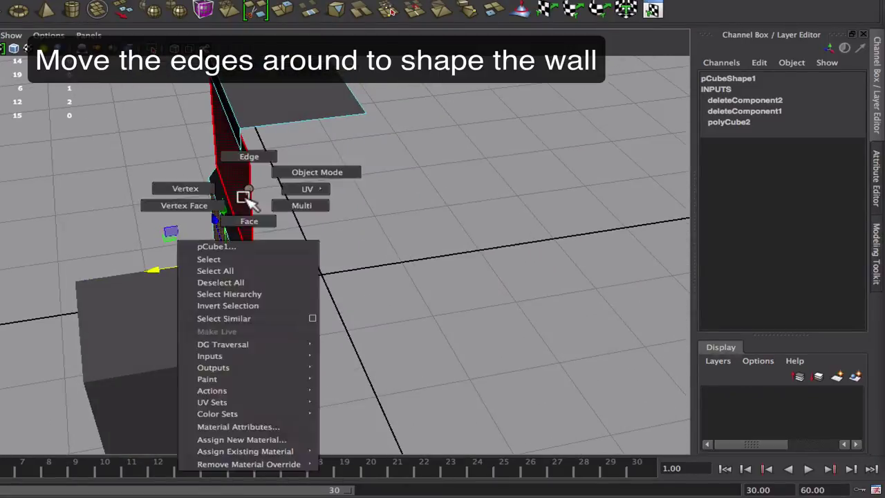
{"action": "left_click", "coordinate": [249, 221]}
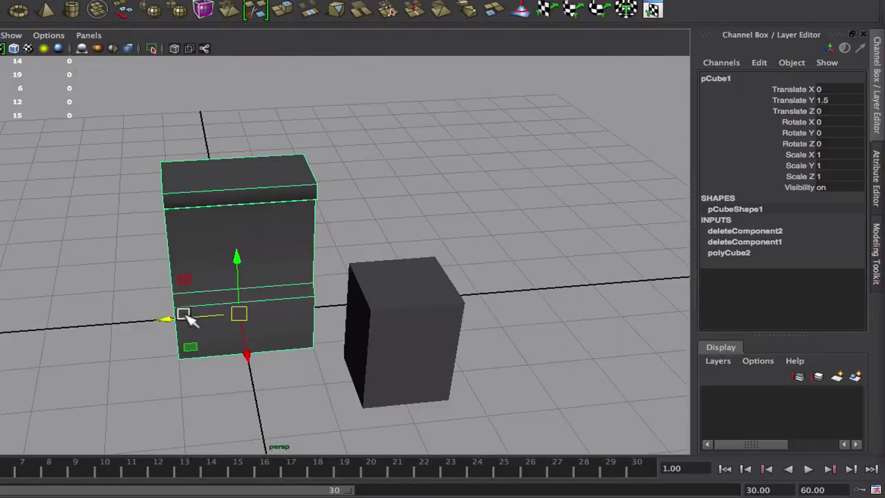
- Duplicate the wall and snap the copy beside the original to test the modular fit
{"action": "left_click_drag", "start_coordinate": [182, 311], "coordinate": [142, 325]}
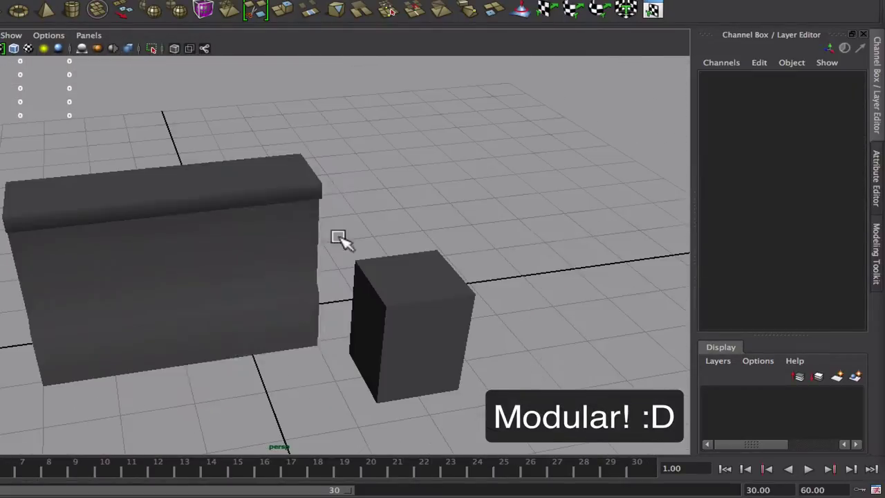
- Open the wall in the UV Texture Editor and sew the shared edge of the top face and wall strip
{"action": "left_click", "coordinate": [255, 283]}
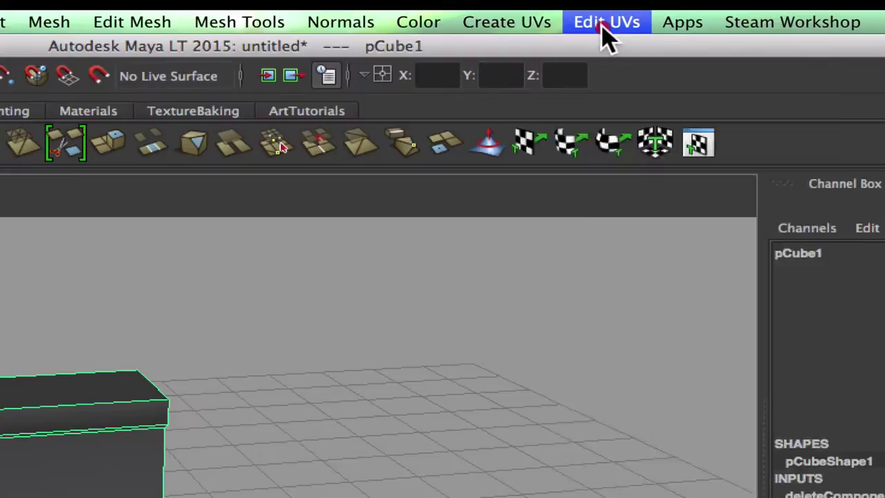
{"action": "left_click", "coordinate": [601, 23]}
{"action": "left_click", "coordinate": [640, 492]}
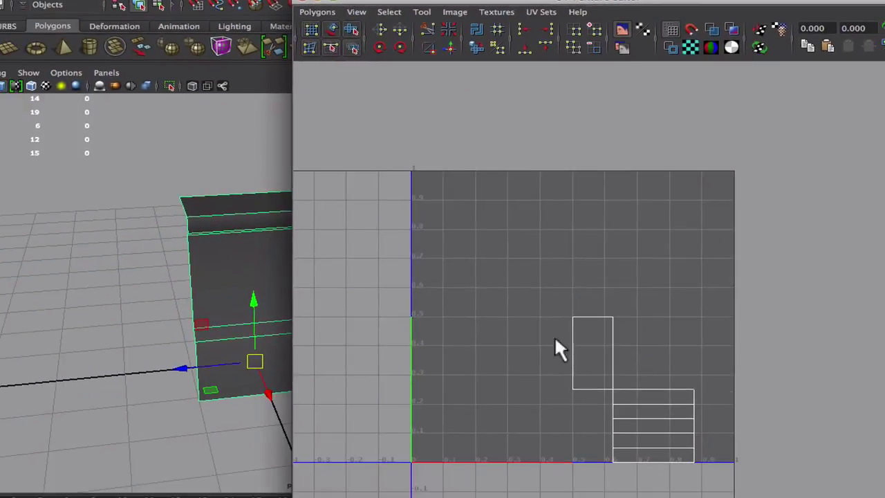
{"action": "right_click", "coordinate": [620, 391]}
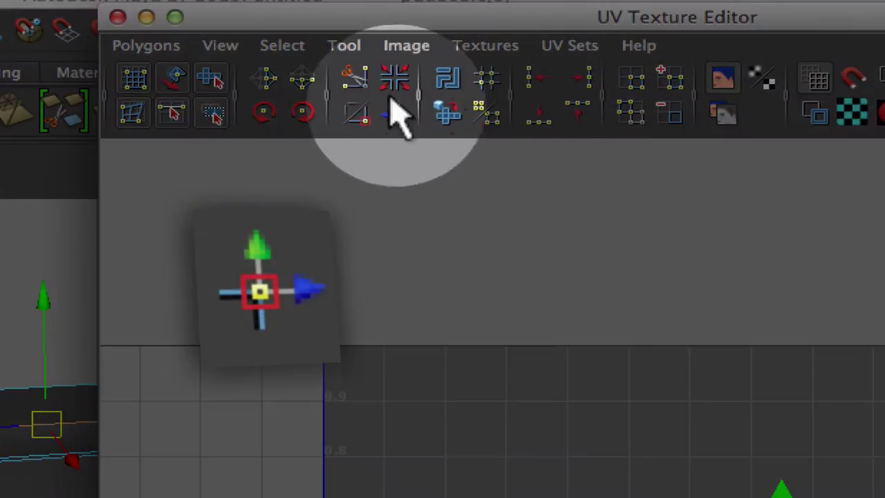
{"action": "left_click", "coordinate": [448, 48]}
- Move the displaced sewn UV onto the wall strip's corner and rotate the top face's two outer UVs into place above the strip
{"action": "right_click_drag", "start_coordinate": [591, 339], "coordinate": [616, 333]}
{"action": "left_click", "coordinate": [613, 365]}
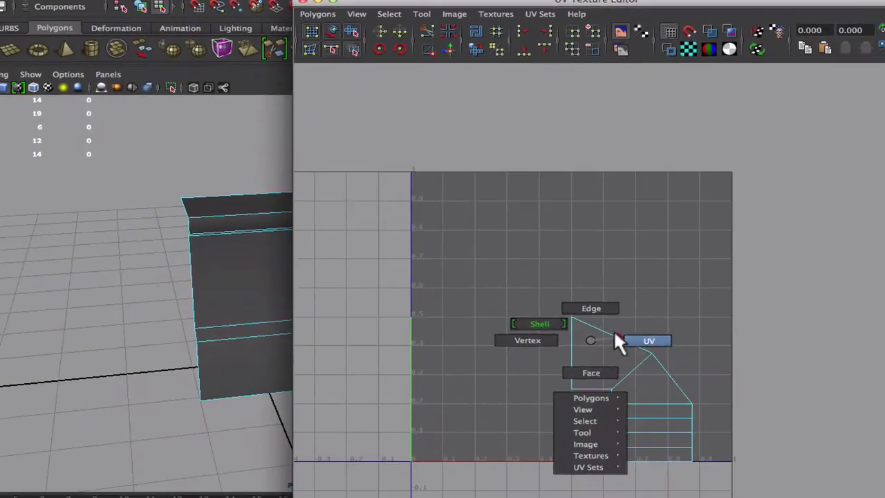
{"action": "middle_click_drag", "start_coordinate": [679, 388], "coordinate": [667, 395]}
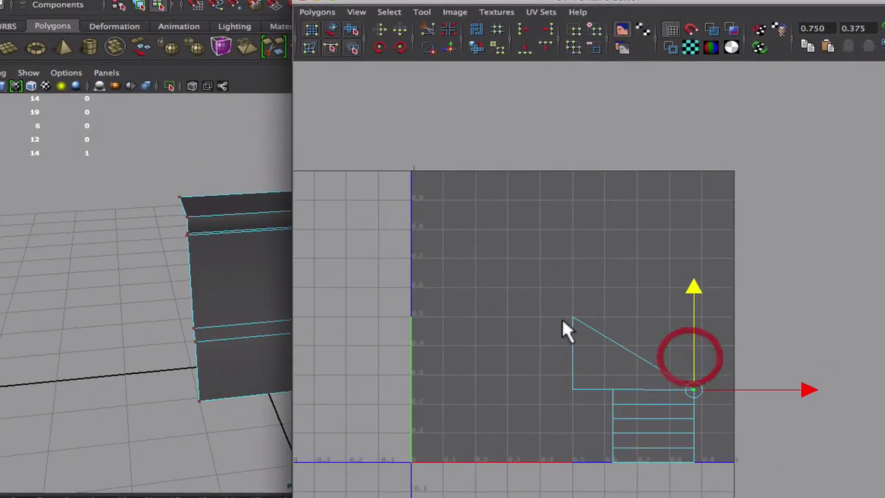
{"action": "left_click_drag", "start_coordinate": [522, 400], "coordinate": [601, 303]}
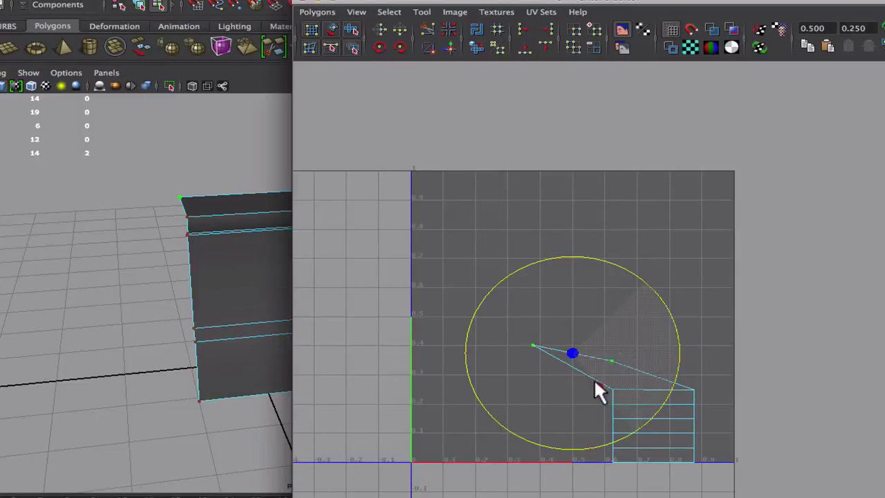
{"action": "middle_click_drag", "start_coordinate": [697, 379], "coordinate": [678, 377]}
- Align the UVs along both sides of the wall shell in U and its two topmost UVs in V
{"action": "left_click_drag", "start_coordinate": [721, 315], "coordinate": [647, 488]}
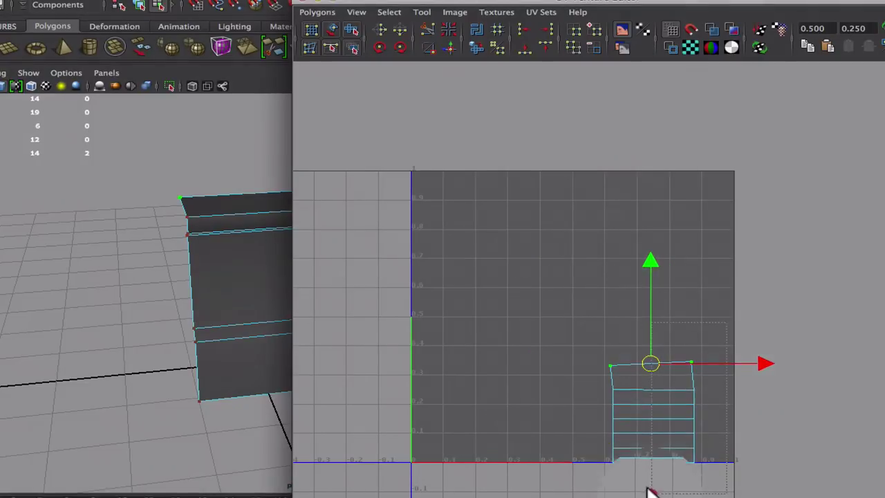
{"action": "left_click", "coordinate": [545, 28]}
{"action": "left_click_drag", "start_coordinate": [648, 305], "coordinate": [572, 476]}
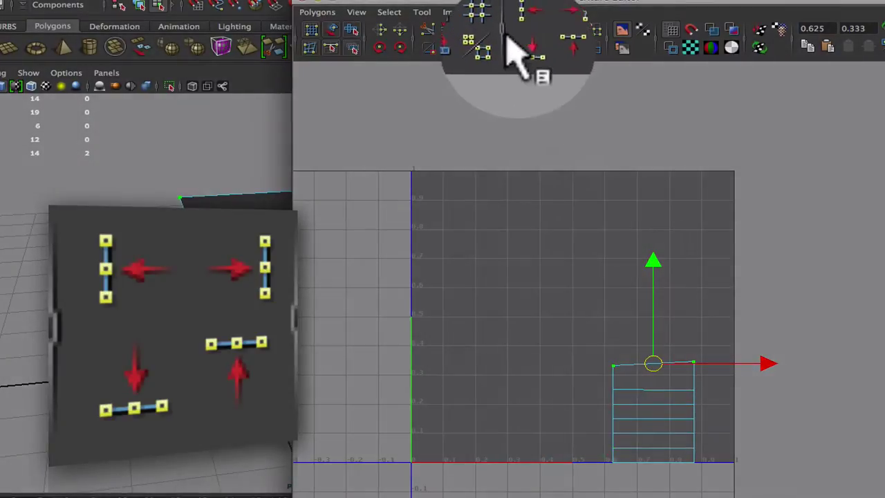
{"action": "left_click", "coordinate": [525, 47]}
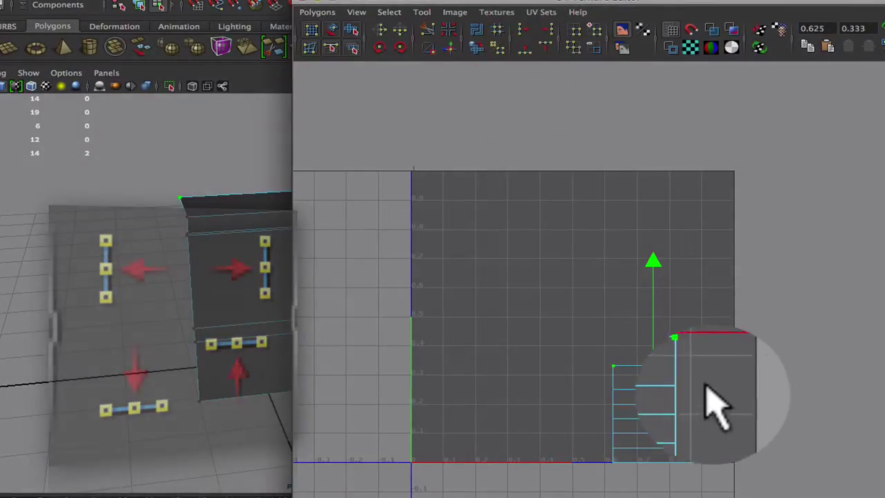
- Select all UVs of the wall shell, move it to the middle of the 0–1 UV space and enlarge it
{"action": "left_click_drag", "start_coordinate": [713, 400], "coordinate": [595, 373]}
{"action": "left_click_drag", "start_coordinate": [659, 365], "coordinate": [562, 476]}
{"action": "middle_click_drag", "start_coordinate": [568, 477], "coordinate": [475, 371]}
{"action": "key", "text": "r"}
{"action": "left_click_drag", "start_coordinate": [566, 311], "coordinate": [766, 366]}
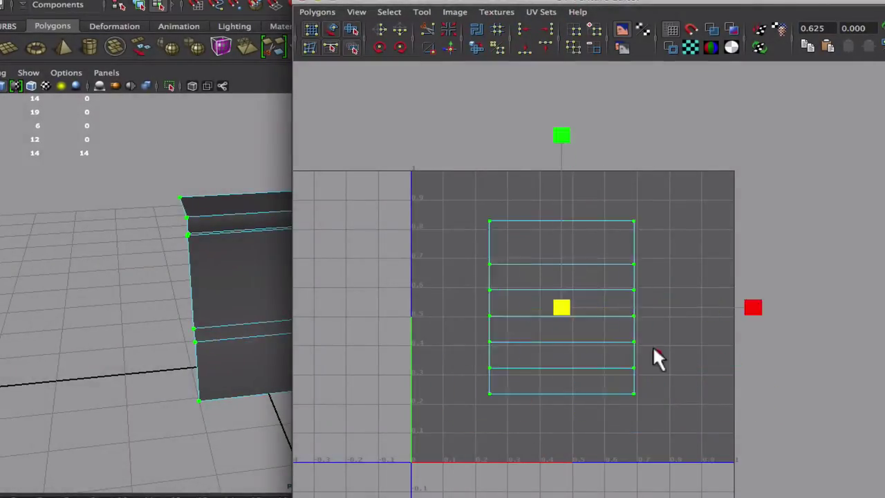
- Stretch and reposition the wall shell so it fills the whole 0–1 UV space
{"action": "key", "text": "w"}
{"action": "middle_click_drag", "start_coordinate": [580, 415], "coordinate": [592, 426]}
{"action": "key", "text": "r"}
{"action": "left_click_drag", "start_coordinate": [570, 315], "coordinate": [574, 315]}
{"action": "left_click_drag", "start_coordinate": [673, 318], "coordinate": [701, 318]}
{"action": "key", "text": "w"}
{"action": "middle_click_drag", "start_coordinate": [614, 355], "coordinate": [616, 355]}
{"action": "key", "text": "r"}
{"action": "left_click_drag", "start_coordinate": [675, 316], "coordinate": [678, 318]}
{"action": "key", "text": "w"}
{"action": "middle_click_drag", "start_coordinate": [663, 339], "coordinate": [662, 339]}
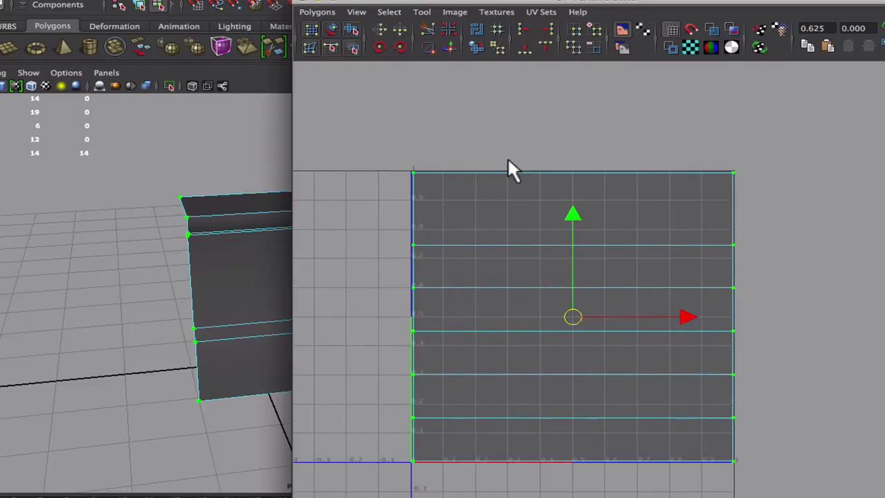
- Unfold the wall shell and lower its two topmost UVs to about 0.89 in V
{"action": "left_click", "coordinate": [351, 30]}
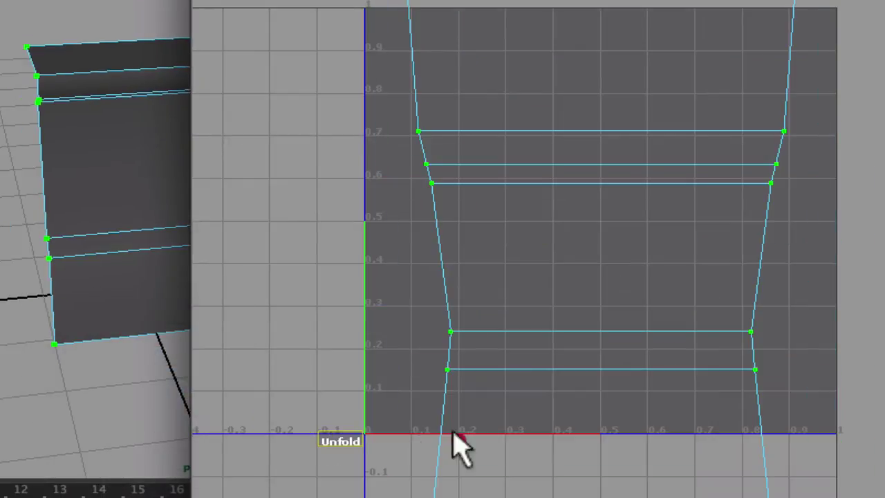
{"action": "key", "text": "q"}
{"action": "left_click_drag", "start_coordinate": [377, 0], "coordinate": [858, 52]}
{"action": "key", "text": "w"}
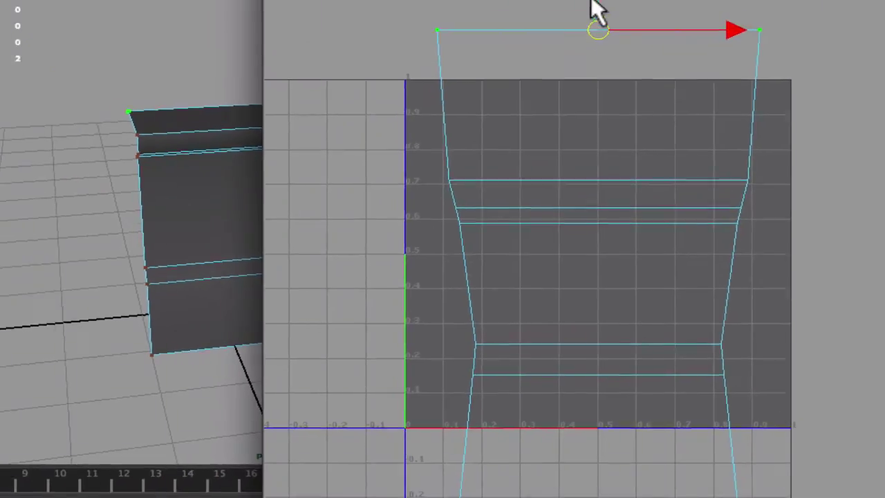
{"action": "left_click_drag", "start_coordinate": [593, 2], "coordinate": [588, 156]}
- Straighten both sides of the unfolded shell in U and scale and move it to fill the 0–1 UV space
{"action": "left_click_drag", "start_coordinate": [743, 482], "coordinate": [660, 166]}
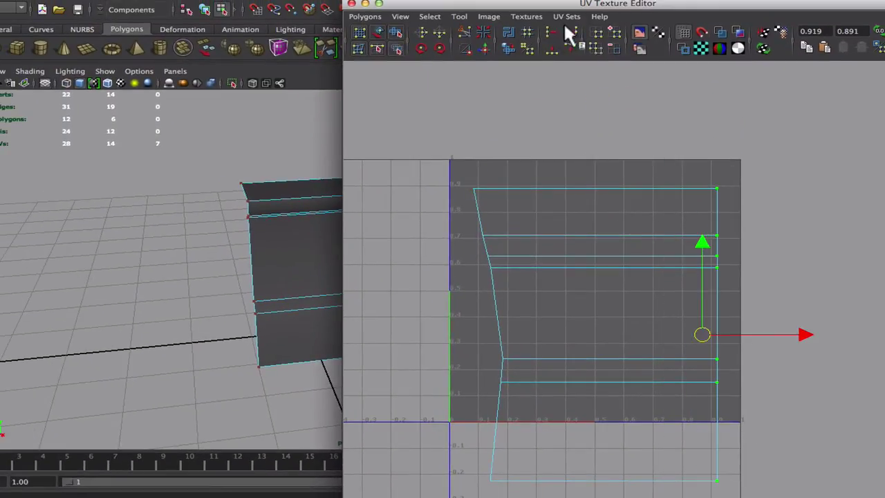
{"action": "left_click_drag", "start_coordinate": [588, 262], "coordinate": [592, 198]}
{"action": "key", "text": "r"}
{"action": "key", "text": "w"}
{"action": "left_click_drag", "start_coordinate": [590, 196], "coordinate": [590, 202]}
{"action": "key", "text": "r"}
{"action": "key", "text": "w"}
{"action": "key", "text": "r"}
{"action": "mouse_move", "coordinate": [691, 290]}
{"action": "left_mouse_down"}
{"action": "mouse_move", "coordinate": [710, 291]}
{"action": "mouse_move", "coordinate": [697, 286]}
{"action": "left_mouse_up"}
{"action": "key", "text": "r"}
{"action": "right_click_drag", "start_coordinate": [573, 230], "coordinate": [614, 235]}
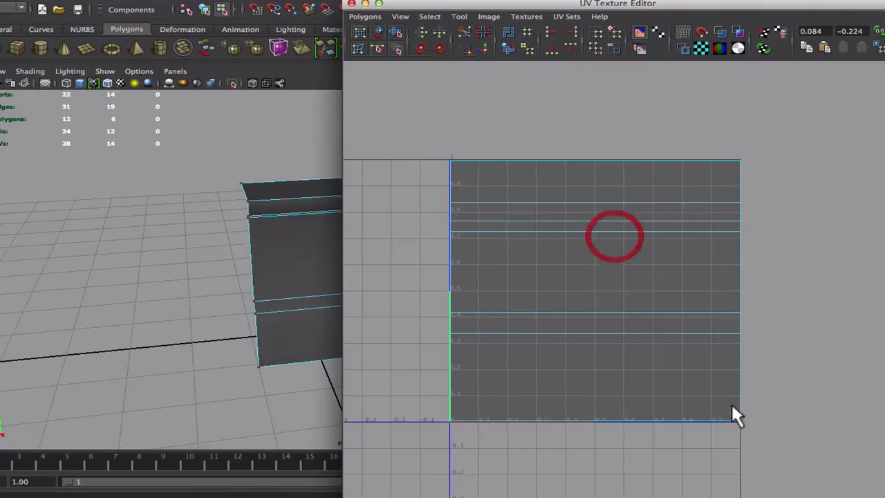
- Start a UV Snapshot with Size X 512 and Size Y 1024, without keeping the aspect ratio
{"action": "left_click", "coordinate": [368, 15]}
{"action": "left_click", "coordinate": [421, 387]}
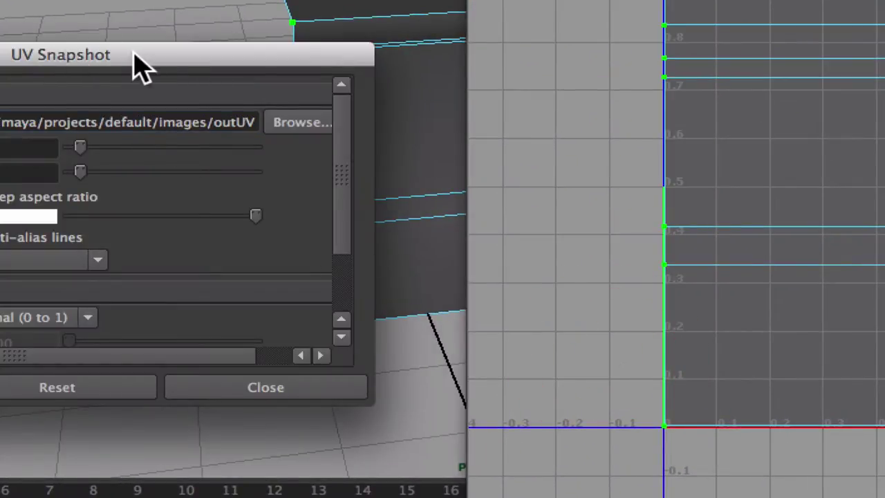
{"action": "left_click_drag", "start_coordinate": [142, 67], "coordinate": [405, 48]}
{"action": "left_click", "coordinate": [500, 107]}
{"action": "double_click", "coordinate": [309, 132]}
{"action": "type", "text": "256"}
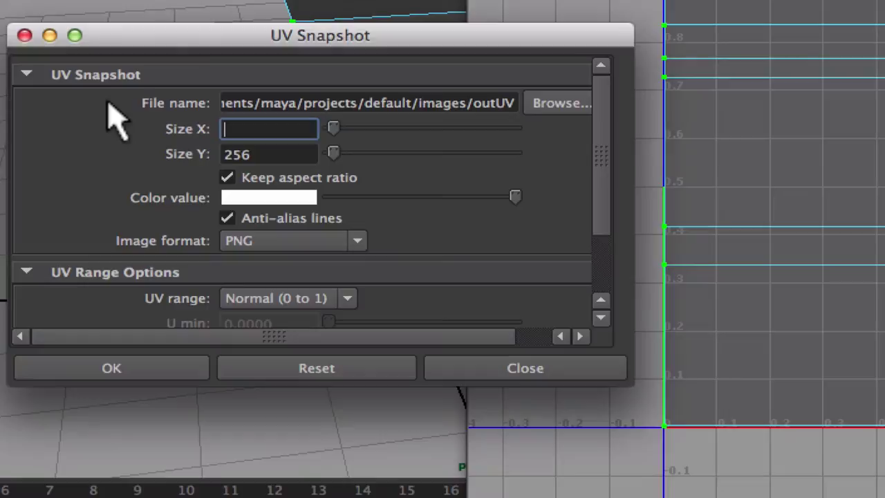
{"action": "key", "text": "Tab"}
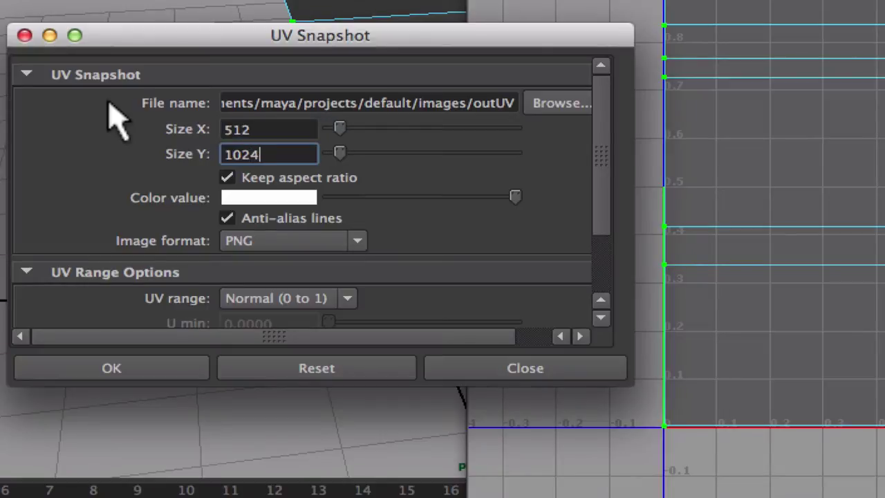
{"action": "left_click", "coordinate": [266, 132]}
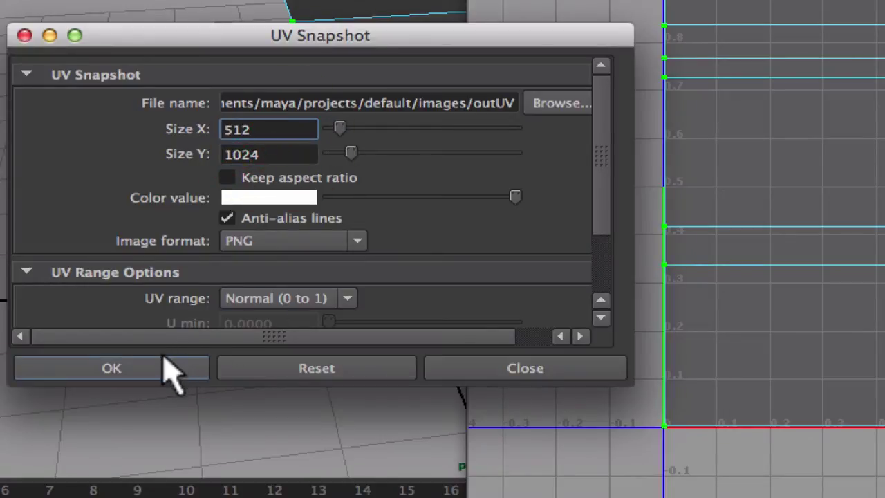
- Change the snapshot's file name ending to outUVWall and export the UV layout as PNG
{"action": "left_click", "coordinate": [515, 102]}
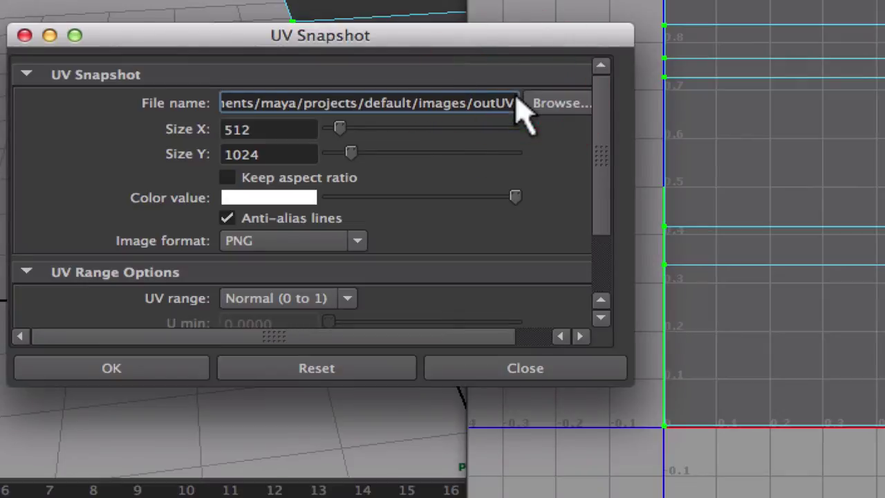
{"action": "type", "text": "Waal"}
{"action": "key", "text": "BackSpace"}
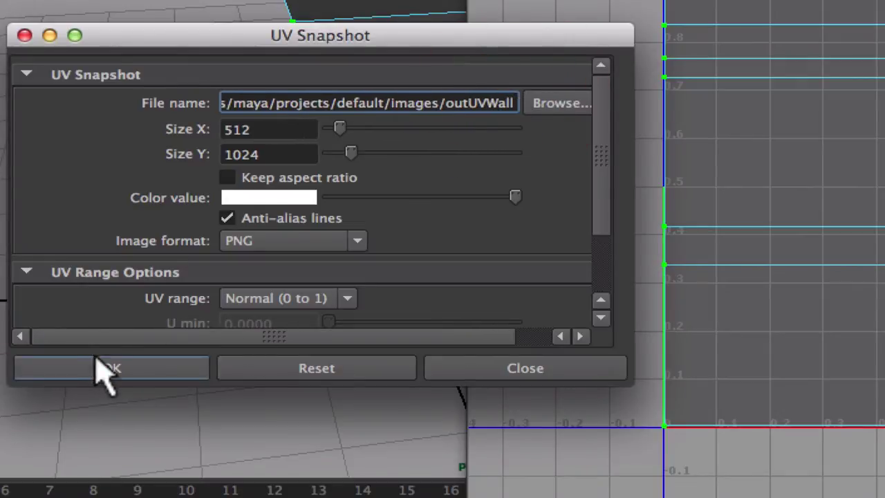
{"action": "left_click", "coordinate": [103, 371]}
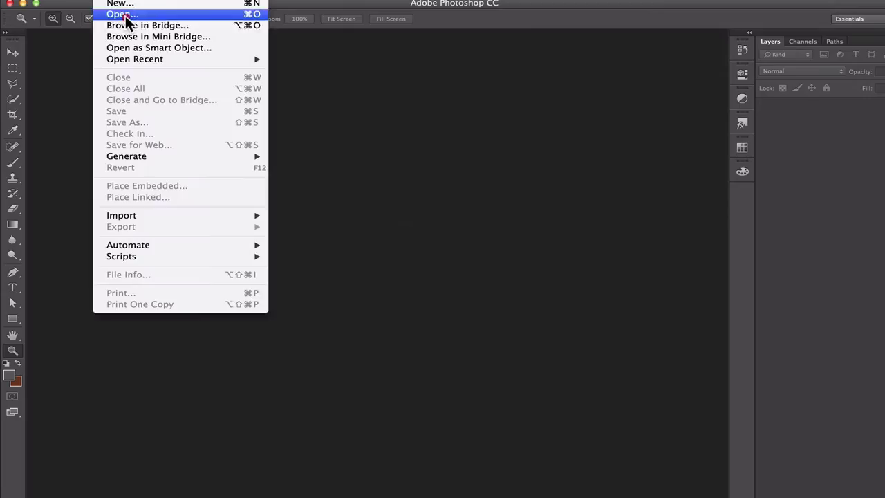
- Open the exported outUVWall.png in Photoshop
{"action": "left_click", "coordinate": [127, 14]}
{"action": "double_click", "coordinate": [600, 107]}
{"action": "right_click", "coordinate": [415, 284]}
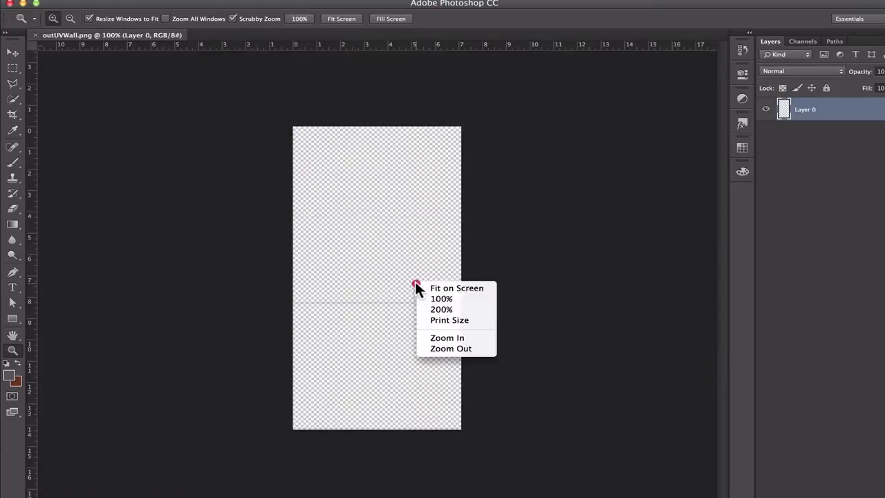
{"action": "left_click", "coordinate": [449, 288]}
{"action": "left_click", "coordinate": [865, 496]}
{"action": "left_click_drag", "start_coordinate": [823, 107], "coordinate": [827, 147]}
{"action": "key", "text": "Delete"}
- Add a near-black solid color fill layer and place it beneath Layer 0 with the UV lines
{"action": "left_click", "coordinate": [835, 494]}
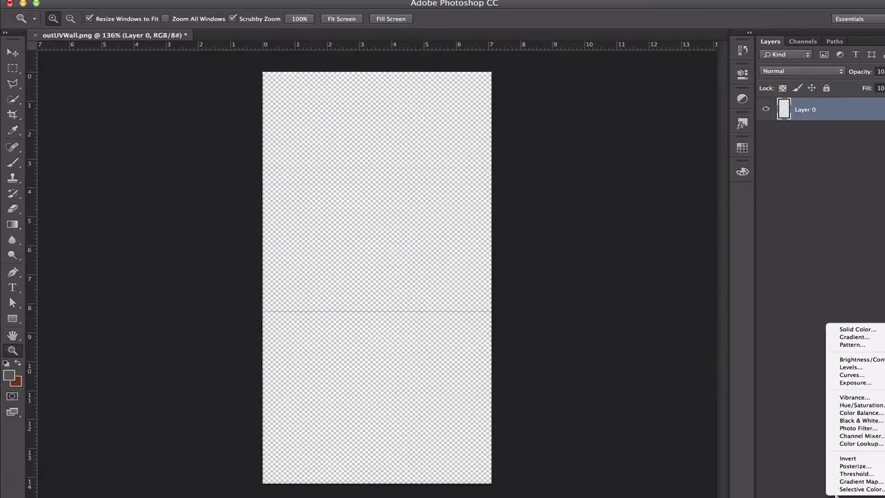
{"action": "left_click", "coordinate": [857, 329]}
{"action": "left_click", "coordinate": [449, 316]}
{"action": "left_click", "coordinate": [614, 275]}
{"action": "left_click", "coordinate": [473, 332]}
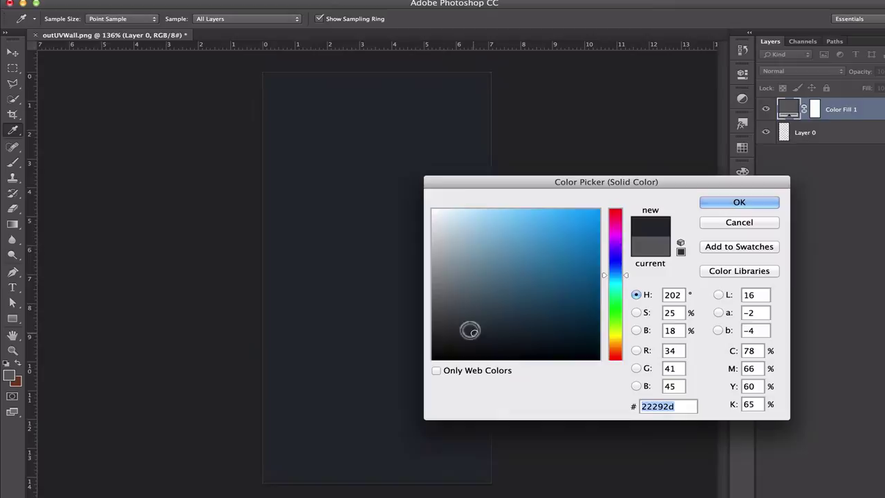
{"action": "left_click", "coordinate": [721, 205]}
{"action": "left_click_drag", "start_coordinate": [829, 110], "coordinate": [820, 153]}
{"action": "left_click", "coordinate": [835, 110]}
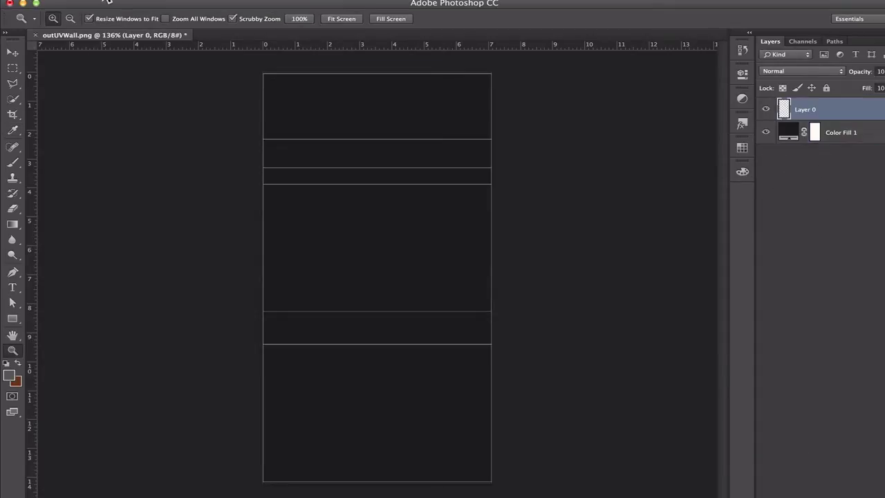
- Open the recent file Dungeon_Ruins_Floor.psd and hide its Layer 1
{"action": "left_click", "coordinate": [104, 2]}
{"action": "mouse_move", "coordinate": [141, 61]}
{"action": "left_click", "coordinate": [311, 69]}
{"action": "left_click", "coordinate": [764, 112]}
{"action": "left_click", "coordinate": [363, 1]}
{"action": "left_click", "coordinate": [339, 99]}
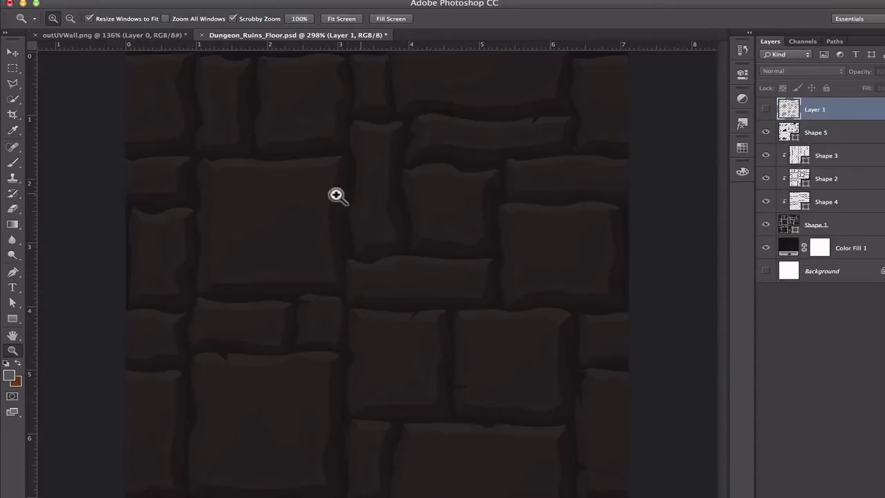
- Duplicate the floor texture's layers from Shape 1 up to Layer 1 and merge the copies into one layer
{"action": "left_click", "coordinate": [131, 36]}
{"action": "left_click", "coordinate": [323, 36]}
{"action": "left_click", "coordinate": [834, 225]}
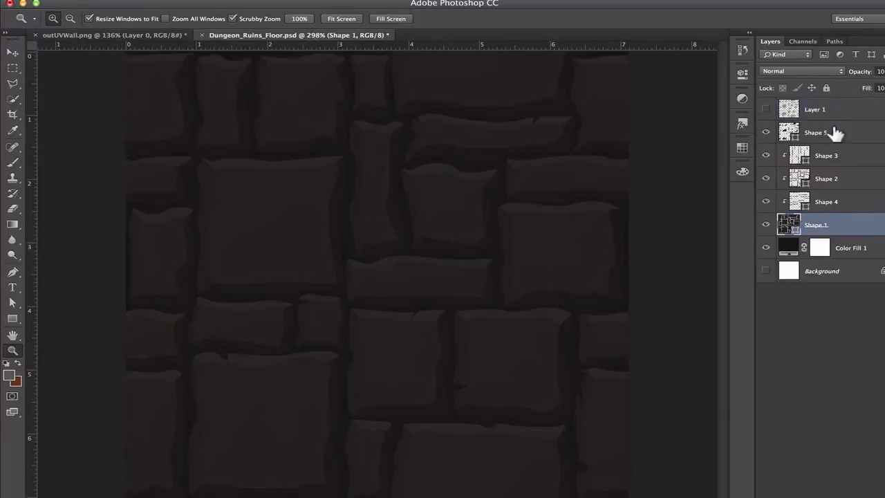
{"action": "left_click", "coordinate": [833, 111], "text": "shift"}
{"action": "left_click_drag", "start_coordinate": [833, 111], "coordinate": [849, 494]}
{"action": "key", "text": "super+e"}
- Copy the merged stone layer into the outUVWall.png document and close the floor file
{"action": "left_click_drag", "start_coordinate": [242, 36], "coordinate": [254, 125]}
{"action": "left_click_drag", "start_coordinate": [822, 109], "coordinate": [414, 93]}
{"action": "left_click", "coordinate": [226, 123]}
- Move the stone sample to the canvas's upper-right corner and recolor the background fill to a matching dark brown
{"action": "key", "text": "v"}
{"action": "left_click_drag", "start_coordinate": [411, 94], "coordinate": [475, 102]}
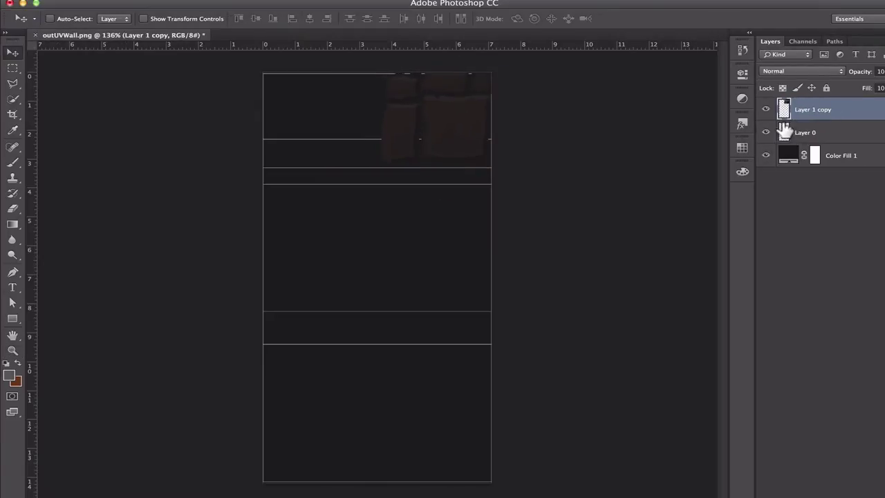
{"action": "double_click", "coordinate": [788, 154]}
{"action": "key", "text": "Return"}
- Draw a wavy-edged stone block with the Pen tool at the canvas's left edge, on the lower line of the large wall section
{"action": "key", "text": "p"}
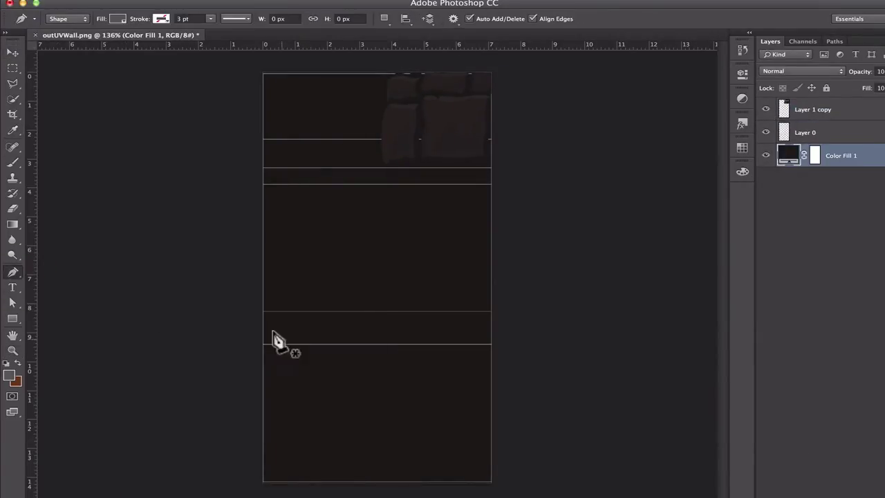
{"action": "left_click", "coordinate": [265, 308]}
{"action": "left_click", "coordinate": [293, 307]}
{"action": "key", "text": "v"}
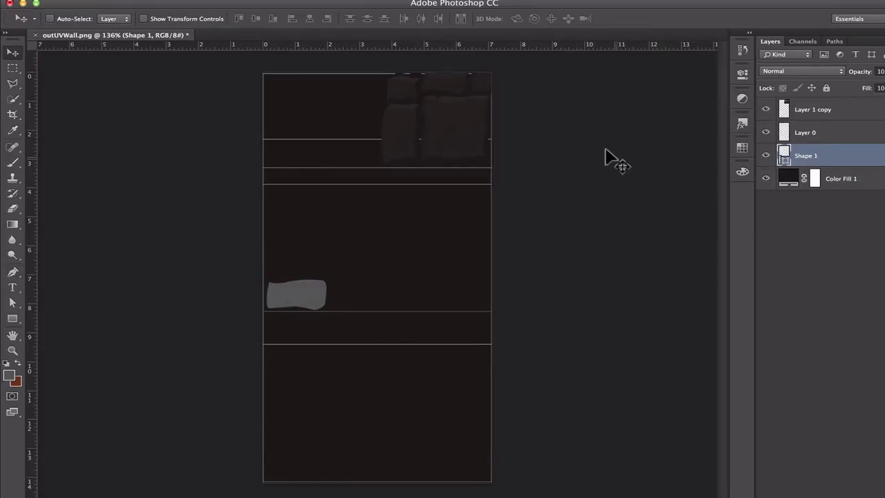
- Set the stone shape's fill to dark brown #312b29 and adjust the background fill's color to suit it
{"action": "double_click", "coordinate": [784, 155]}
{"action": "left_click", "coordinate": [440, 148]}
{"action": "left_click", "coordinate": [458, 331]}
{"action": "key", "text": "Return"}
{"action": "double_click", "coordinate": [788, 178]}
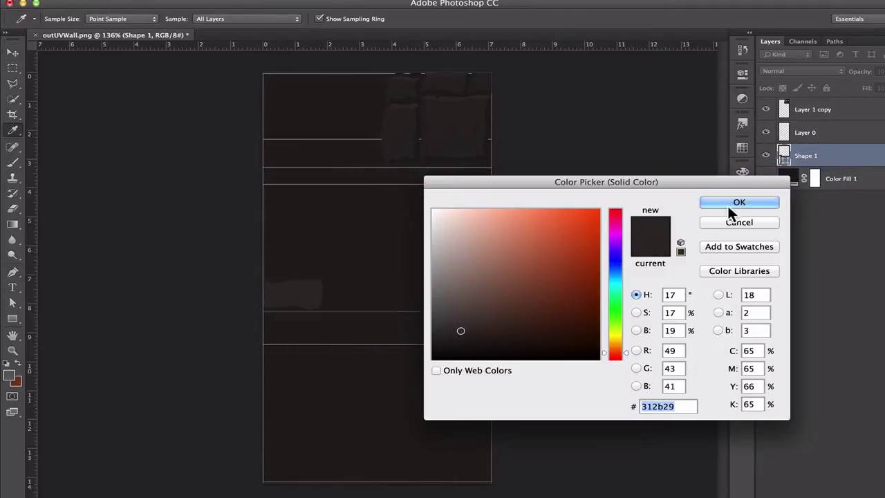
{"action": "left_click", "coordinate": [739, 202]}
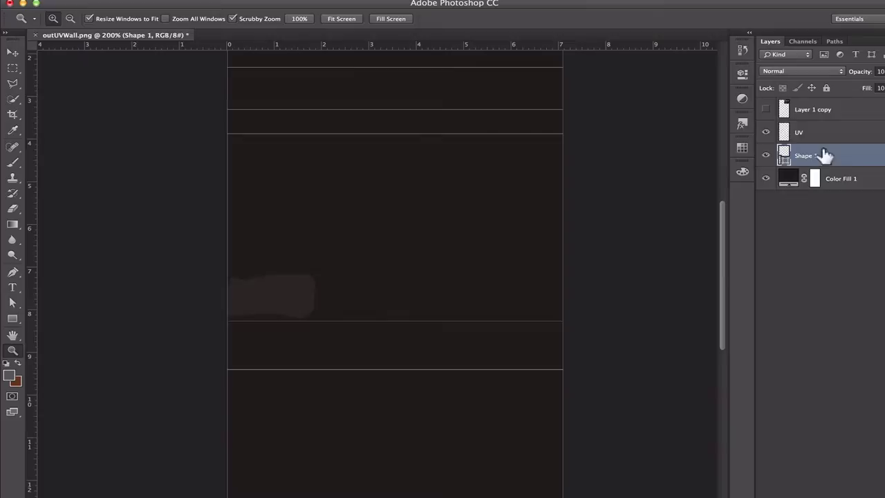
- Draw two more stone shapes beside the first and narrow the three-stone row to about 386 px wide
{"action": "key", "text": "p"}
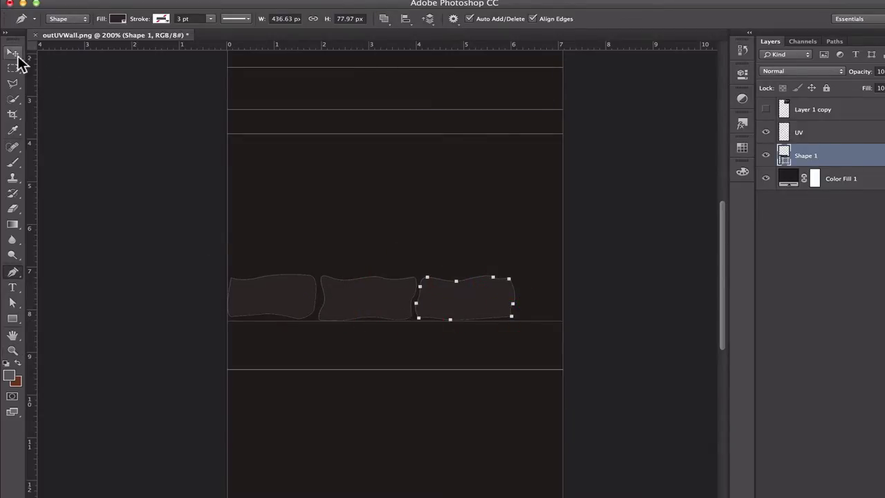
{"action": "left_click", "coordinate": [18, 57]}
{"action": "left_click", "coordinate": [563, 187]}
{"action": "key", "text": "super+t"}
{"action": "left_click_drag", "start_coordinate": [513, 296], "coordinate": [480, 297]}
{"action": "key", "text": "Return"}
- Reshape the first stone's right edge, then draw a fourth stone and the first two stones of a second row
{"action": "key", "text": "a"}
{"action": "left_click", "coordinate": [306, 309]}
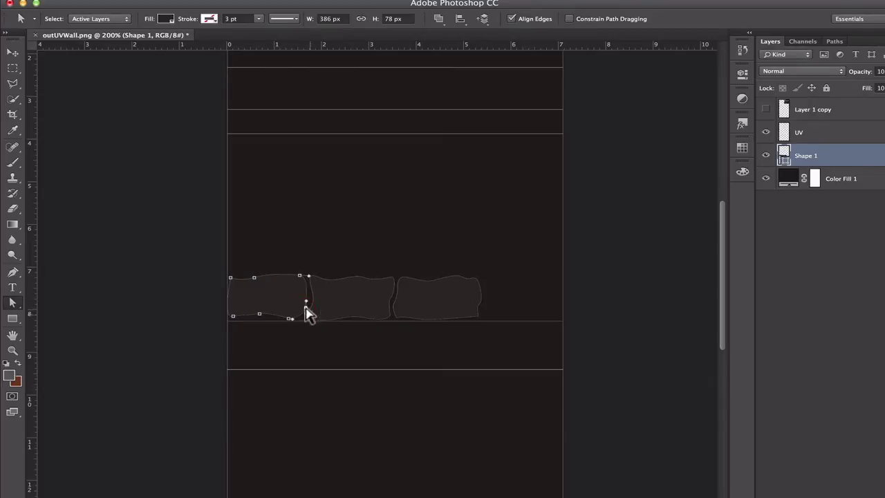
{"action": "key", "text": "p"}
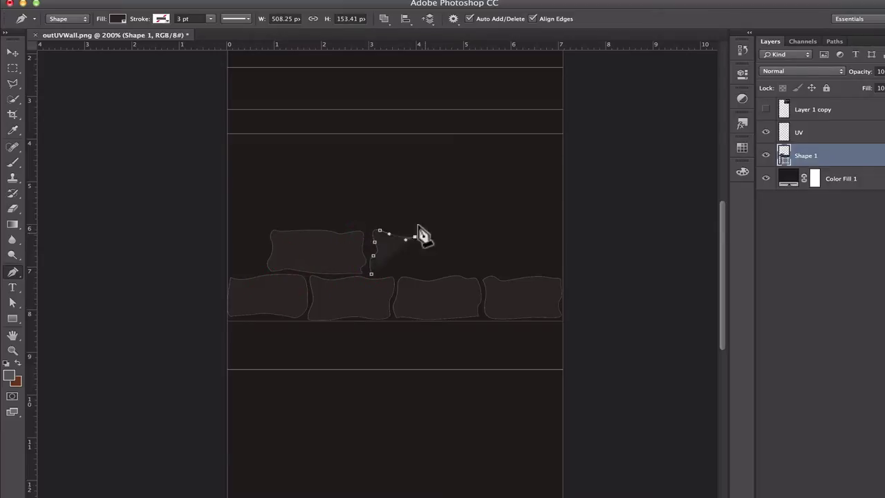
- Shift the second row's two stones to the left and reshape the second stone with its anchor points
{"action": "key", "text": "a"}
{"action": "left_click", "coordinate": [356, 258]}
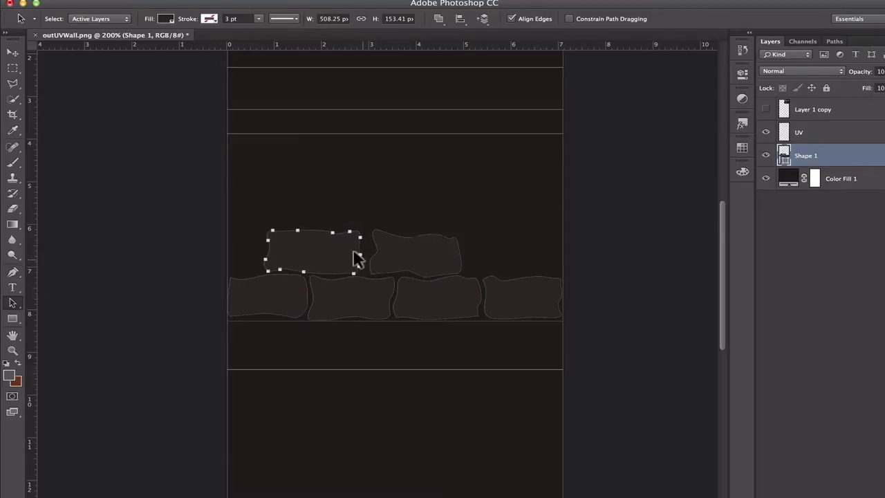
{"action": "left_click", "coordinate": [12, 303]}
{"action": "left_click", "coordinate": [68, 321]}
{"action": "left_click", "coordinate": [362, 256]}
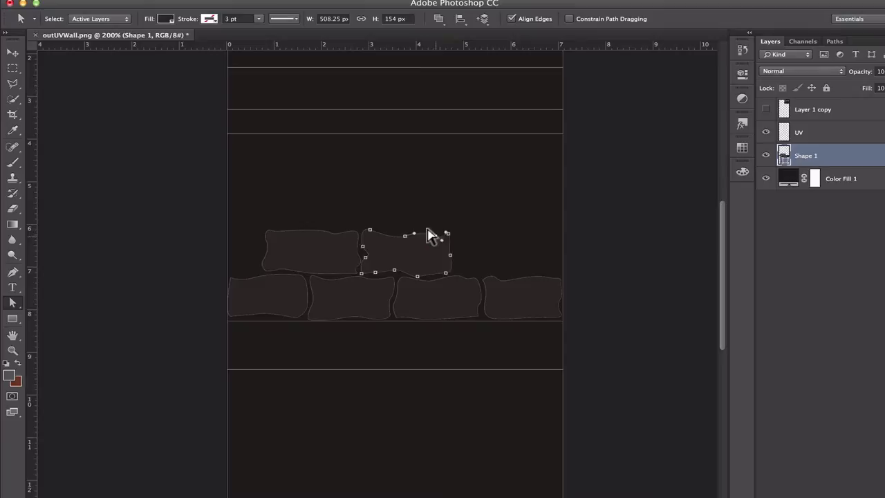
- Draw a third stone in the second row and scale the row's third and first stones slightly narrower
{"action": "key", "text": "p"}
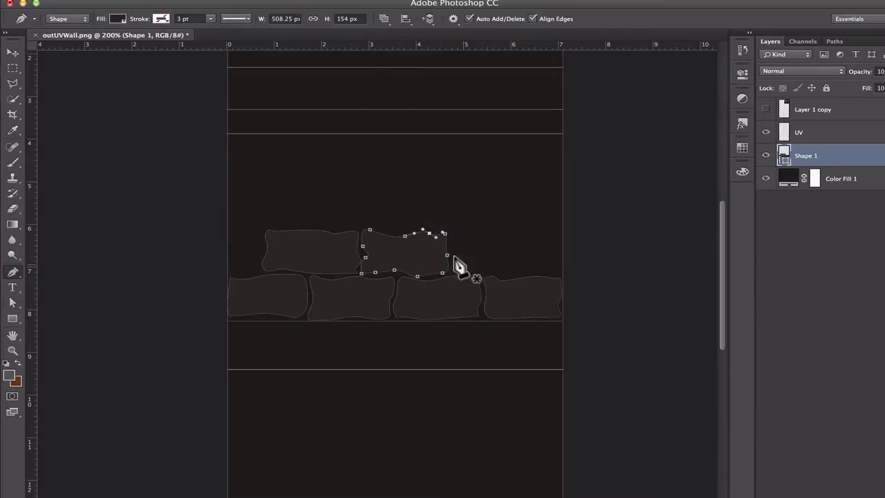
{"action": "left_click_drag", "start_coordinate": [12, 302], "coordinate": [43, 302]}
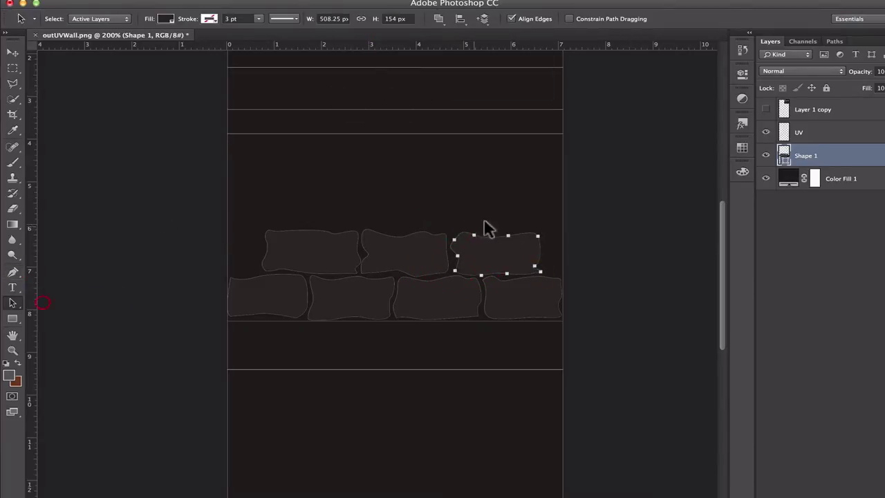
{"action": "key", "text": "super+t"}
{"action": "left_click_drag", "start_coordinate": [541, 253], "coordinate": [531, 253]}
{"action": "key", "text": "Return"}
{"action": "left_click", "coordinate": [339, 251]}
{"action": "key", "text": "super+t"}
{"action": "left_click_drag", "start_coordinate": [263, 251], "coordinate": [267, 252]}
{"action": "key", "text": "Return"}
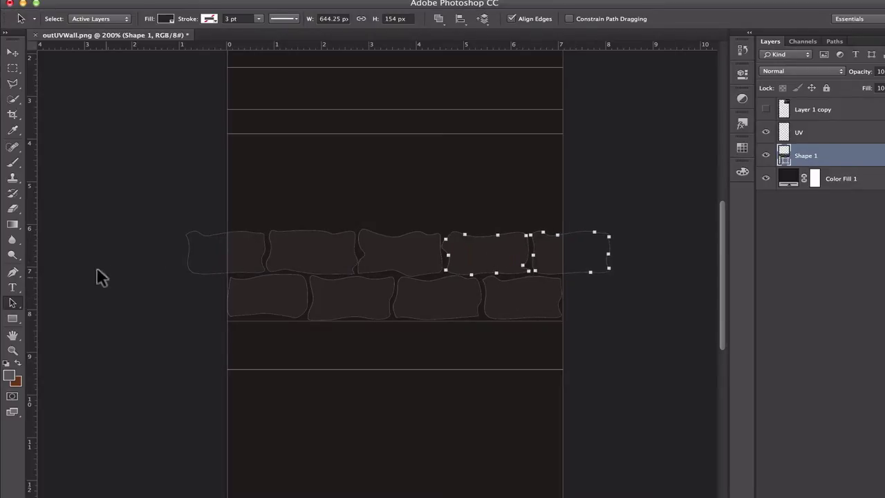
- Duplicate the second row's first four stones above the row and flip the copies vertically
{"action": "left_click", "coordinate": [443, 253]}
{"action": "left_click", "coordinate": [518, 231]}
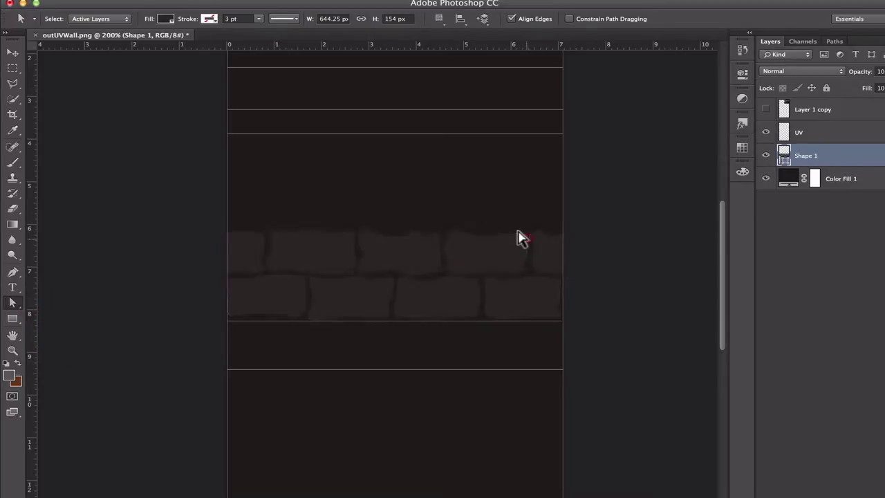
{"action": "left_click", "coordinate": [447, 236]}
{"action": "left_click", "coordinate": [298, 263]}
{"action": "left_click", "coordinate": [12, 52]}
{"action": "right_click", "coordinate": [823, 153]}
{"action": "left_click", "coordinate": [10, 302]}
{"action": "left_click_drag", "start_coordinate": [11, 305], "coordinate": [62, 316]}
{"action": "left_click", "coordinate": [495, 243]}
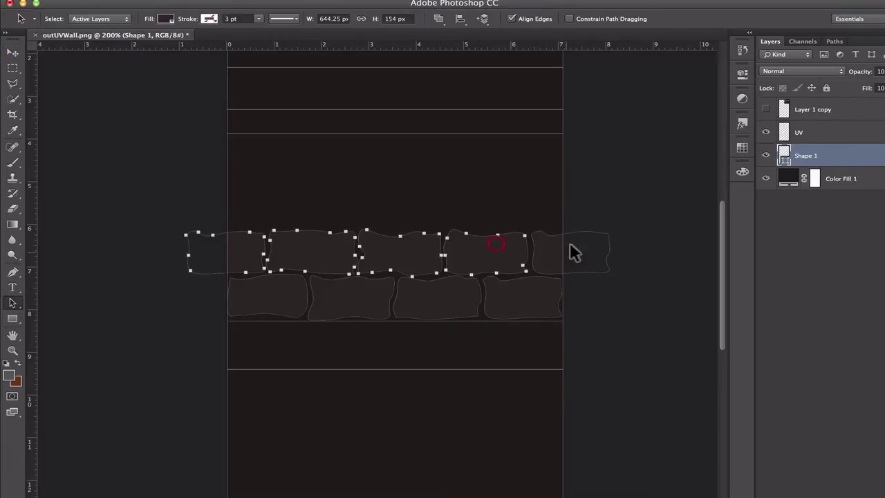
{"action": "left_click_drag", "start_coordinate": [396, 242], "coordinate": [256, 157], "text": "alt"}
{"action": "left_click", "coordinate": [127, 0]}
{"action": "left_click", "coordinate": [304, 410]}
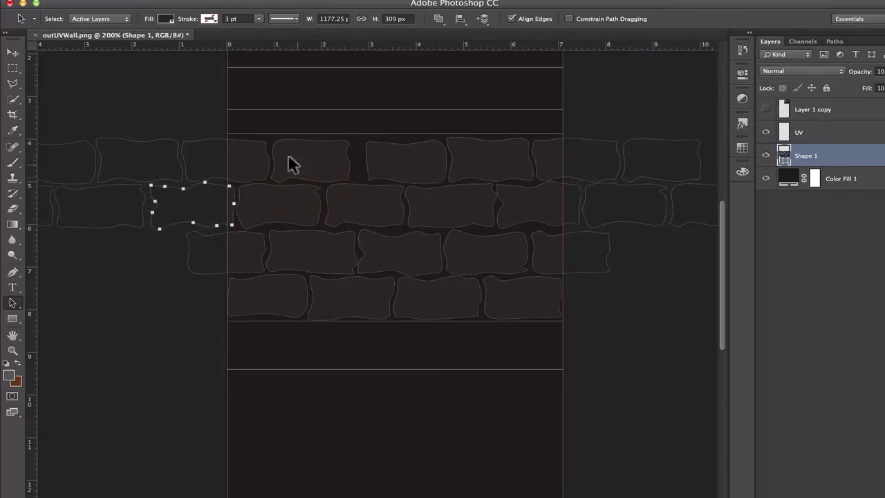
- Draw the third and fourth thin stones with the Pen tool in the narrow band above the large stone rows
{"action": "left_click", "coordinate": [278, 204]}
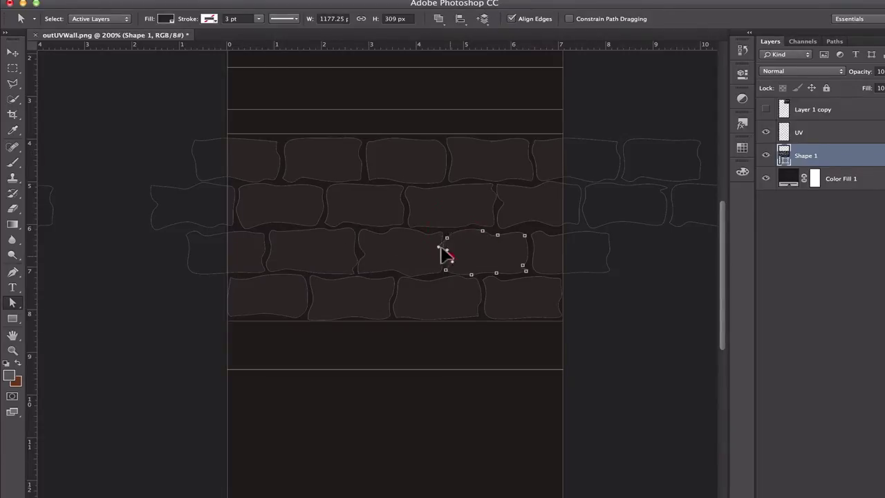
{"action": "left_click", "coordinate": [758, 244]}
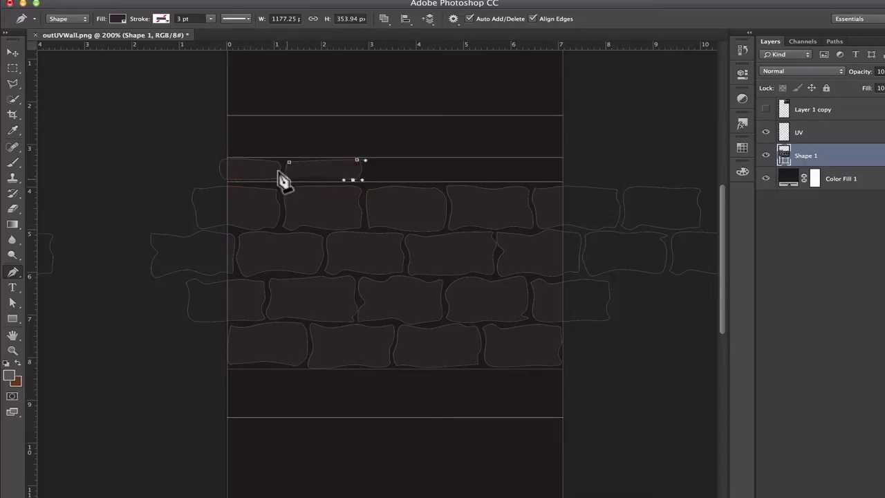
{"action": "left_click", "coordinate": [430, 161]}
{"action": "left_click", "coordinate": [441, 178]}
{"action": "left_click", "coordinate": [368, 179]}
{"action": "left_click", "coordinate": [456, 178]}
{"action": "left_click", "coordinate": [454, 164]}
{"action": "left_click", "coordinate": [478, 159]}
{"action": "left_click", "coordinate": [527, 161]}
{"action": "left_click", "coordinate": [527, 176]}
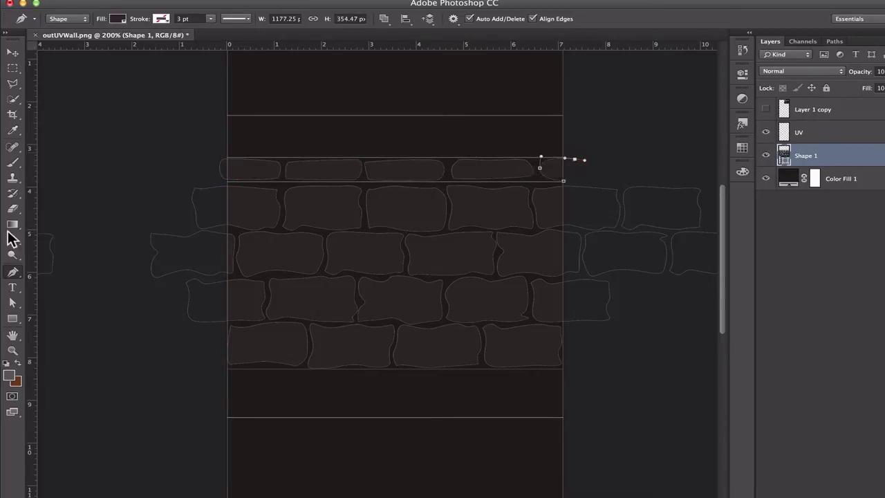
- Undo the last anchor points of the fifth thin stone and redraw it so it extends past the wall's right edge
{"action": "key", "text": "super+alt+z"}
{"action": "key", "text": "super+alt+z"}
{"action": "key", "text": "super+alt+z"}
{"action": "left_click", "coordinate": [543, 177]}
{"action": "left_click", "coordinate": [537, 169]}
{"action": "left_click_drag", "start_coordinate": [541, 160], "coordinate": [550, 160]}
{"action": "left_click_drag", "start_coordinate": [575, 158], "coordinate": [579, 159]}
- Extend the first thin stone's left end outward, then shift the whole row of thin stones to the right
{"action": "left_click", "coordinate": [9, 304]}
{"action": "left_click", "coordinate": [219, 163]}
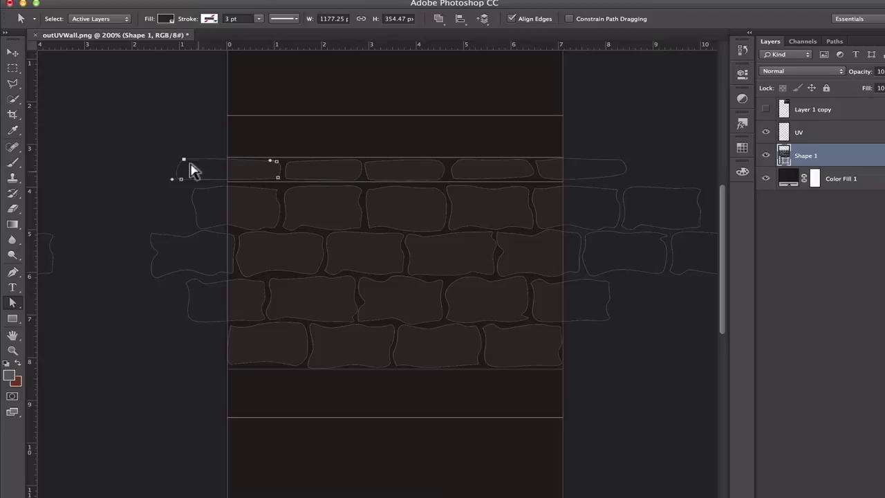
{"action": "left_click_drag", "start_coordinate": [13, 302], "coordinate": [69, 293]}
{"action": "left_click_drag", "start_coordinate": [161, 146], "coordinate": [578, 166]}
{"action": "key", "text": "shift+Right"}
{"action": "key", "text": "shift+Right"}
{"action": "key", "text": "shift+Right"}
{"action": "key", "text": "shift+Right"}
{"action": "key", "text": "shift+Right"}
{"action": "key", "text": "shift+Right"}
{"action": "key", "text": "shift+Right"}
{"action": "key", "text": "shift+Right"}
- Scale the first thin stone narrower, then move the second one left against it and scale it to 105.95% width
{"action": "left_click", "coordinate": [297, 169]}
{"action": "key", "text": "super+t"}
{"action": "left_click_drag", "start_coordinate": [335, 170], "coordinate": [318, 169]}
{"action": "key", "text": "Return"}
{"action": "left_click_drag", "start_coordinate": [377, 169], "coordinate": [359, 169]}
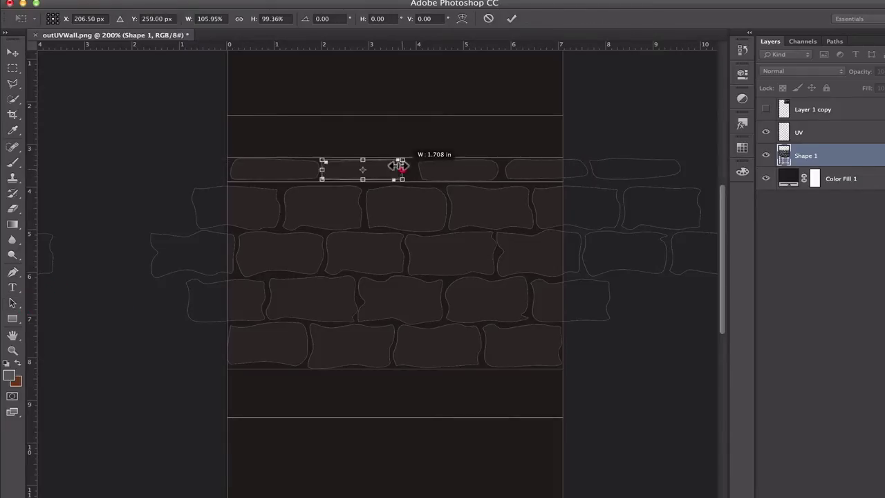
{"action": "key", "text": "Return"}
- Narrow the first thin stone a little more and close up the following stones so four fit within the wall's width
{"action": "left_click_drag", "start_coordinate": [430, 167], "coordinate": [418, 168]}
{"action": "left_click_drag", "start_coordinate": [530, 167], "coordinate": [517, 166]}
{"action": "left_click", "coordinate": [291, 168]}
{"action": "key", "text": "super+t"}
{"action": "left_click_drag", "start_coordinate": [319, 169], "coordinate": [312, 169]}
{"action": "key", "text": "Return"}
{"action": "left_click_drag", "start_coordinate": [553, 165], "coordinate": [547, 166]}
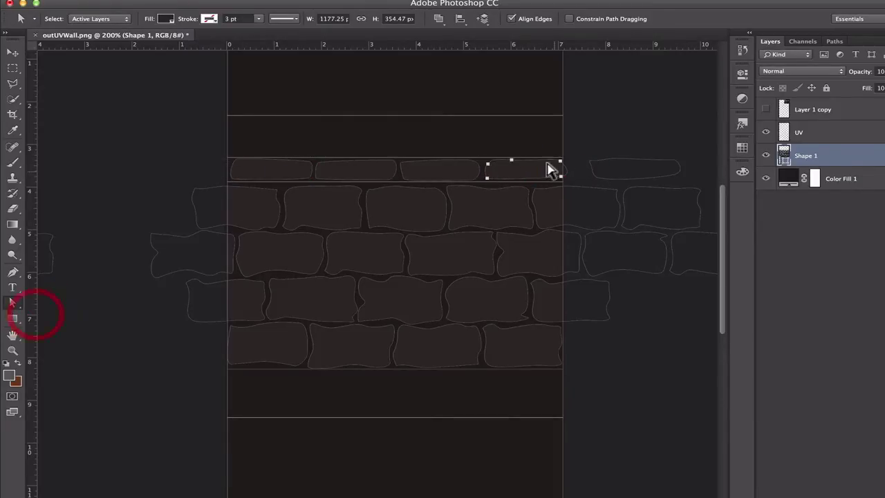
- Duplicate the four thin stones inside the wall and move the copies down into the narrow band beneath the large stone rows
{"action": "left_click", "coordinate": [807, 156], "text": "super"}
{"action": "left_click", "coordinate": [807, 156]}
{"action": "left_click", "coordinate": [270, 168]}
{"action": "left_click", "coordinate": [356, 168], "text": "shift"}
{"action": "left_click", "coordinate": [421, 164], "text": "shift"}
{"action": "left_click", "coordinate": [515, 168], "text": "shift"}
{"action": "scroll", "coordinate": [510, 195], "scroll_direction": "down", "scroll_amount": 2}
{"action": "key", "text": "super+c"}
{"action": "key", "text": "super+v"}
{"action": "key", "text": "shift+Down"}
{"action": "key", "text": "shift+Down"}
{"action": "key", "text": "shift+Down"}
{"action": "key", "text": "shift+Down"}
{"action": "key", "text": "shift+Down"}
{"action": "key", "text": "shift+Down"}
{"action": "key", "text": "shift+Down"}
{"action": "key", "text": "shift+Down"}
{"action": "key", "text": "shift+Down"}
{"action": "key", "text": "shift+Down"}
{"action": "key", "text": "shift+Down"}
{"action": "key", "text": "shift+Down"}
{"action": "key", "text": "shift+Down"}
{"action": "key", "text": "shift+Down"}
{"action": "key", "text": "shift+Down"}
{"action": "key", "text": "shift+Down"}
{"action": "key", "text": "shift+Down"}
{"action": "key", "text": "shift+Down"}
{"action": "key", "text": "shift+Down"}
{"action": "key", "text": "shift+Down"}
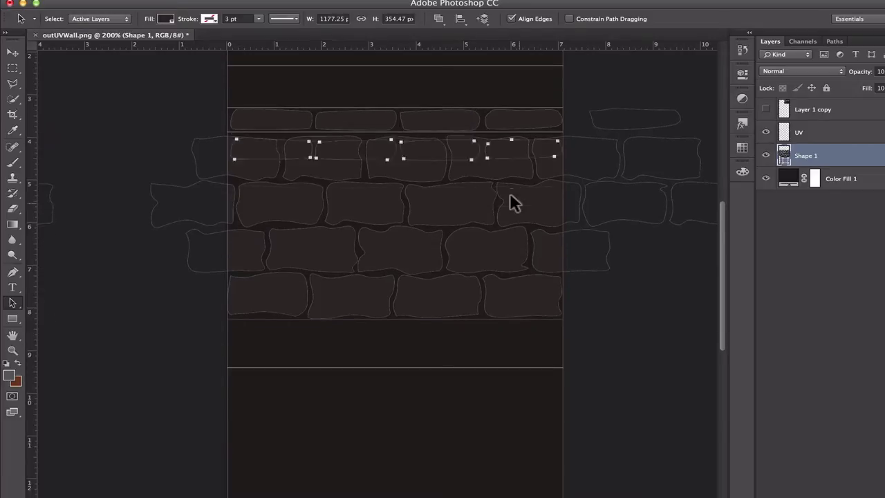
- Paste a second copy of the four thin stones just above the lowest thin row and offset it to the left
{"action": "key", "text": "super+v"}
{"action": "key", "text": "shift+Down"}
{"action": "key", "text": "shift+Down"}
{"action": "key", "text": "shift+Down"}
{"action": "key", "text": "shift+Down"}
{"action": "key", "text": "shift+Down"}
{"action": "key", "text": "shift+Down"}
{"action": "key", "text": "shift+Down"}
{"action": "key", "text": "shift+Down"}
{"action": "key", "text": "shift+Down"}
{"action": "key", "text": "shift+Down"}
{"action": "key", "text": "shift+Down"}
{"action": "key", "text": "shift+Down"}
{"action": "key", "text": "shift+Down"}
{"action": "key", "text": "shift+Down"}
{"action": "key", "text": "shift+Down"}
{"action": "key", "text": "shift+Down"}
{"action": "key", "text": "shift+Down"}
{"action": "key", "text": "shift+Down"}
{"action": "key", "text": "shift+Down"}
{"action": "key", "text": "shift+Down"}
{"action": "key", "text": "shift+Left"}
{"action": "key", "text": "shift+Left"}
{"action": "key", "text": "shift+Left"}
{"action": "key", "text": "shift+Left"}
{"action": "key", "text": "shift+Left"}
{"action": "key", "text": "shift+Left"}
- Duplicate the offset row's first thin stone and move the copy to the row's right end, across the wall edge
{"action": "left_click", "coordinate": [225, 324]}
{"action": "key", "text": "super+c"}
{"action": "key", "text": "super+v"}
{"action": "key", "text": "shift+Right"}
{"action": "key", "text": "shift+Right"}
{"action": "key", "text": "shift+Right"}
{"action": "key", "text": "shift+Right"}
{"action": "key", "text": "shift+Right"}
{"action": "key", "text": "shift+Right"}
{"action": "key", "text": "shift+Right"}
{"action": "key", "text": "shift+Right"}
{"action": "key", "text": "shift+Right"}
{"action": "key", "text": "shift+Right"}
{"action": "key", "text": "shift+Right"}
{"action": "key", "text": "shift+Right"}
{"action": "key", "text": "shift+Right"}
{"action": "key", "text": "shift+Right"}
{"action": "key", "text": "shift+Right"}
{"action": "key", "text": "shift+Right"}
{"action": "key", "text": "shift+Right"}
{"action": "key", "text": "shift+Right"}
{"action": "key", "text": "shift+Right"}
{"action": "key", "text": "shift+Right"}
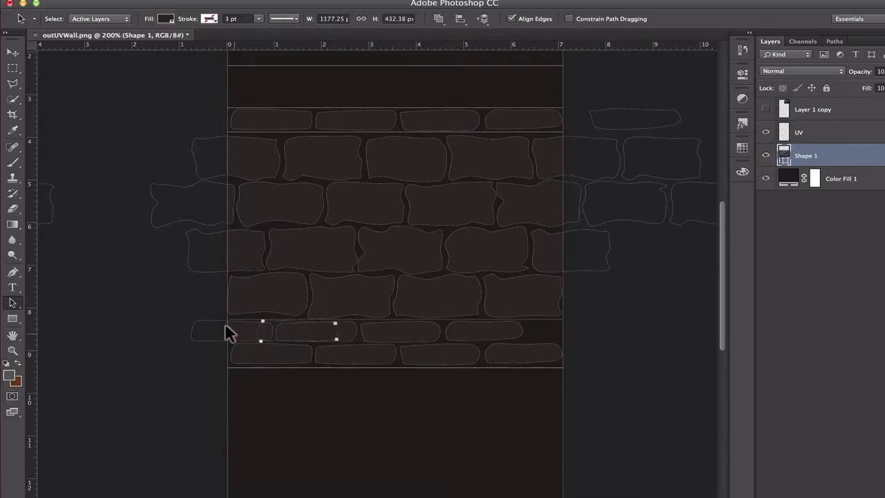
- Copy the second large stone row and move the copy up toward the empty band above the upper thin stone row
{"action": "key", "text": "v"}
{"action": "scroll", "coordinate": [251, 85], "scroll_direction": "up", "scroll_amount": 5}
{"action": "key", "text": "p"}
{"action": "scroll", "coordinate": [52, 184], "scroll_direction": "down", "scroll_amount": 2}
{"action": "key", "text": "a"}
{"action": "left_click", "coordinate": [273, 257], "text": "shift"}
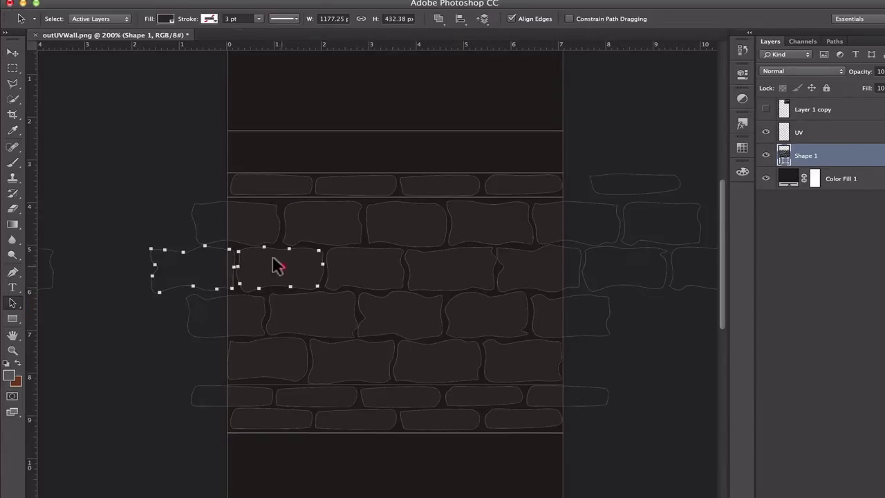
{"action": "left_click", "coordinate": [673, 259], "text": "shift"}
{"action": "key", "text": "super+c"}
{"action": "key", "text": "super+v"}
{"action": "key", "text": "shift+Up"}
{"action": "key", "text": "shift+Up"}
{"action": "key", "text": "shift+Up"}
{"action": "key", "text": "shift+Up"}
{"action": "key", "text": "shift+Up"}
{"action": "key", "text": "shift+Up"}
{"action": "key", "text": "shift+Up"}
{"action": "key", "text": "shift+Up"}
{"action": "key", "text": "shift+Up"}
{"action": "key", "text": "shift+Up"}
{"action": "key", "text": "shift+Up"}
{"action": "key", "text": "shift+Up"}
{"action": "key", "text": "shift+Up"}
{"action": "key", "text": "shift+Up"}
{"action": "key", "text": "shift+Up"}
{"action": "key", "text": "shift+Up"}
{"action": "key", "text": "shift+Up"}
{"action": "key", "text": "shift+Up"}
{"action": "key", "text": "shift+Up"}
- Scale the copied stone row down proportionally to fit between the guide lines and shift it to the left
{"action": "key", "text": "super+t"}
{"action": "left_click_drag", "start_coordinate": [151, 179], "coordinate": [227, 153], "text": "shift"}
{"action": "key", "text": "Return"}
{"action": "key", "text": "shift+Left"}
{"action": "key", "text": "shift+Left"}
{"action": "key", "text": "shift+Left"}
{"action": "key", "text": "shift+Left"}
{"action": "key", "text": "shift+Left"}
{"action": "key", "text": "shift+Left"}
{"action": "key", "text": "shift+Left"}
{"action": "key", "text": "shift+Left"}
{"action": "key", "text": "shift+Left"}
{"action": "key", "text": "shift+Left"}
{"action": "key", "text": "shift+Left"}
{"action": "key", "text": "shift+Left"}
{"action": "key", "text": "shift+Left"}
{"action": "key", "text": "shift+Left"}
{"action": "key", "text": "shift+Left"}
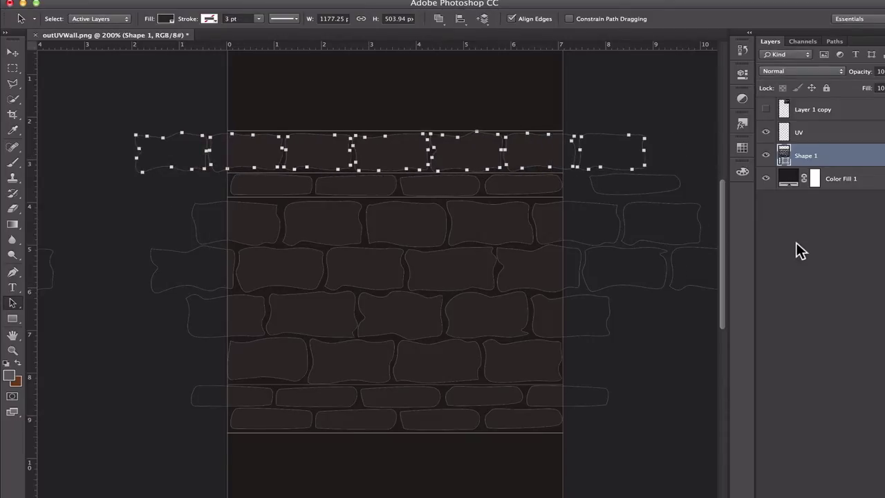
{"action": "key", "text": "shift+Left"}
{"action": "key", "text": "shift+Left"}
{"action": "key", "text": "shift+Left"}
{"action": "key", "text": "shift+Left"}
- Delete the surplus stone from the scaled row and narrow the rest so five stones fit within the wall's width
{"action": "left_click", "coordinate": [572, 140]}
{"action": "key", "text": "Delete"}
{"action": "key", "text": "shift+Right"}
{"action": "key", "text": "shift+Right"}
{"action": "left_click_drag", "start_coordinate": [571, 140], "coordinate": [226, 147]}
{"action": "key", "text": "super+t"}
{"action": "key", "text": "Return"}
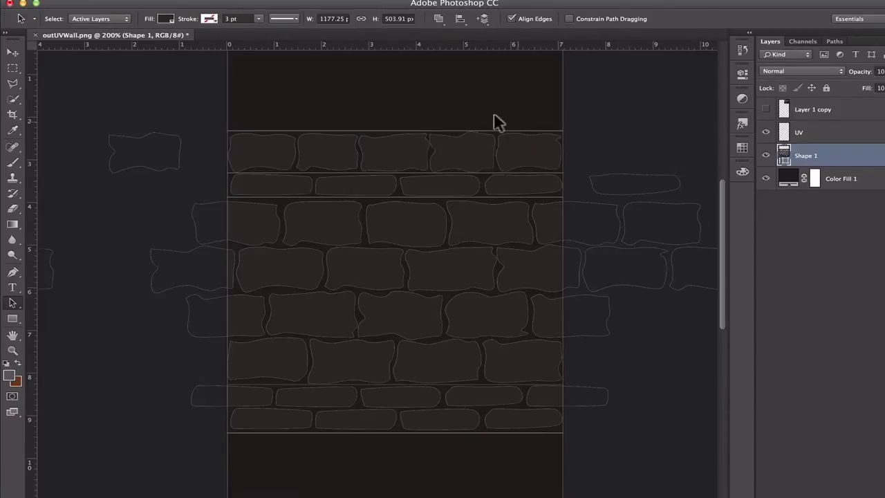
- Spread the five stones apart toward the right, with one crossing the wall's right edge and the last one outside it
{"action": "left_click_drag", "start_coordinate": [496, 116], "coordinate": [289, 139]}
{"action": "key", "text": "shift+Right"}
{"action": "key", "text": "shift+Right"}
{"action": "key", "text": "shift+Right"}
{"action": "key", "text": "shift+Right"}
{"action": "key", "text": "shift+Right"}
{"action": "key", "text": "shift+Right"}
{"action": "key", "text": "shift+Right"}
{"action": "key", "text": "shift+Right"}
{"action": "left_click_drag", "start_coordinate": [384, 116], "coordinate": [586, 143]}
{"action": "key", "text": "shift+Right"}
{"action": "key", "text": "shift+Right"}
{"action": "key", "text": "shift+Right"}
{"action": "key", "text": "shift+Right"}
{"action": "left_click_drag", "start_coordinate": [477, 116], "coordinate": [654, 143]}
{"action": "key", "text": "shift+Right"}
{"action": "key", "text": "shift+Right"}
- Move the detached stone at the row's left end rightward until it crosses the wall's left edge
{"action": "left_click", "coordinate": [147, 143]}
{"action": "key", "text": "shift+Right"}
{"action": "key", "text": "shift+Right"}
{"action": "key", "text": "shift+Right"}
{"action": "key", "text": "shift+Right"}
{"action": "key", "text": "shift+Right"}
{"action": "key", "text": "shift+Right"}
{"action": "key", "text": "shift+Right"}
{"action": "key", "text": "shift+Right"}
{"action": "key", "text": "shift+Right"}
{"action": "key", "text": "shift+Right"}
{"action": "key", "text": "shift+Right"}
{"action": "key", "text": "shift+Right"}
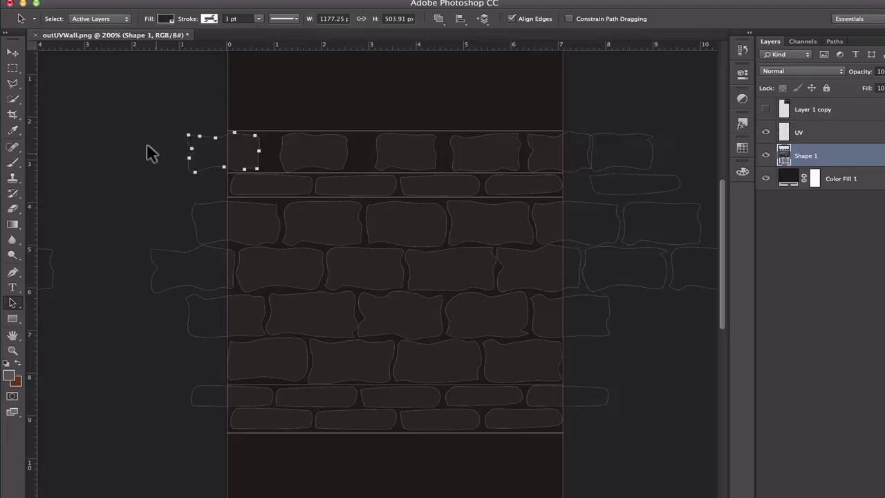
- Widen the spread row's second stone on both sides and extend the first stone's right side toward it
{"action": "left_click", "coordinate": [301, 149]}
{"action": "key", "text": "super+t"}
{"action": "left_click_drag", "start_coordinate": [277, 150], "coordinate": [274, 150]}
{"action": "left_click_drag", "start_coordinate": [348, 151], "coordinate": [356, 151]}
{"action": "key", "text": "Return"}
{"action": "left_click_drag", "start_coordinate": [258, 151], "coordinate": [270, 152]}
- Widen the row's third, fourth and fifth stones to close the remaining wide gaps between them
{"action": "left_click", "coordinate": [459, 156]}
{"action": "left_click_drag", "start_coordinate": [450, 152], "coordinate": [442, 151]}
{"action": "left_click_drag", "start_coordinate": [375, 152], "coordinate": [367, 149]}
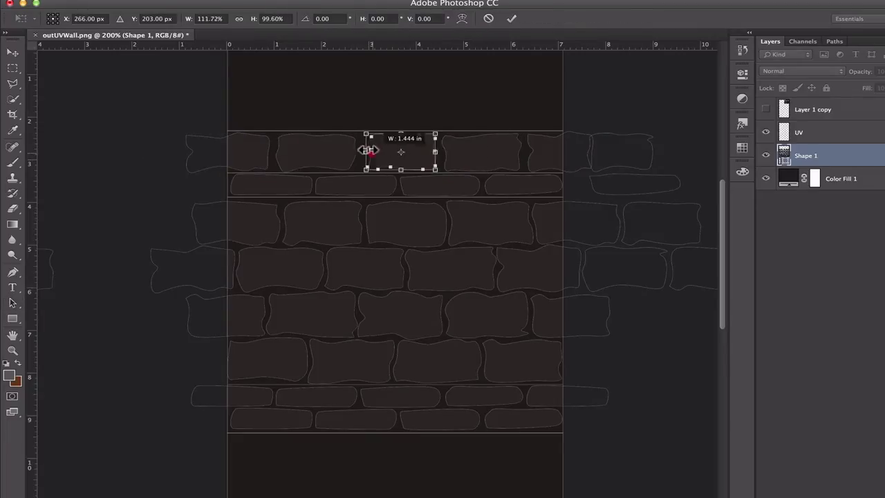
{"action": "left_click", "coordinate": [536, 152]}
{"action": "key", "text": "super+t"}
{"action": "left_click_drag", "start_coordinate": [527, 151], "coordinate": [522, 151]}
{"action": "left_click", "coordinate": [332, 151]}
{"action": "key", "text": "Return"}
{"action": "left_click", "coordinate": [381, 148]}
{"action": "key", "text": "super+t"}
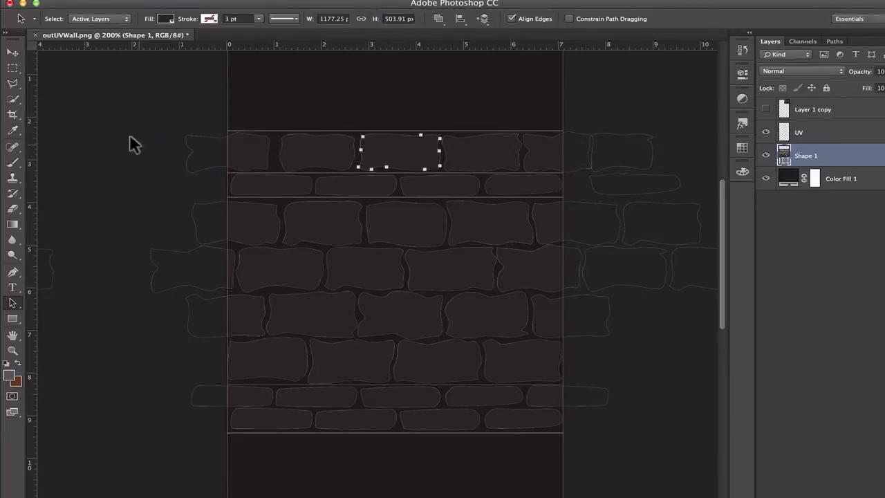
- Deselect the stones and save the document under the name WallRuins.psd
{"action": "left_click_drag", "start_coordinate": [131, 140], "coordinate": [207, 153]}
{"action": "left_click", "coordinate": [794, 262]}
{"action": "key", "text": "super+shift+s"}
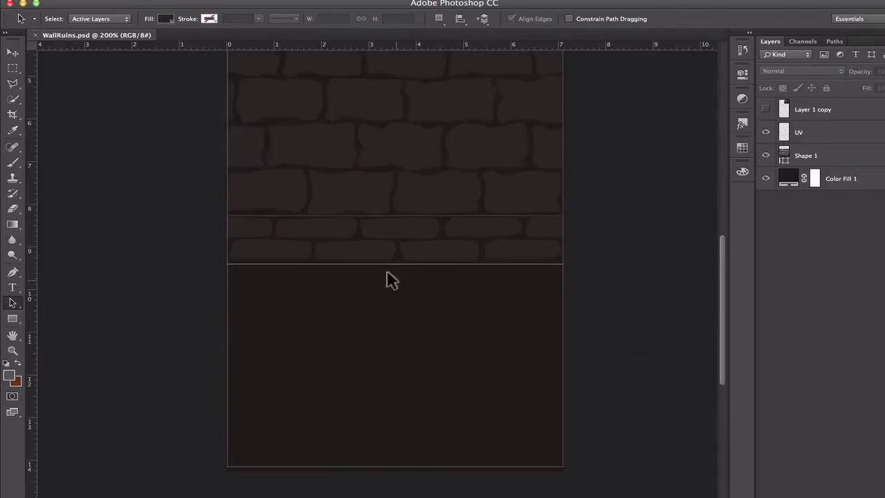
- Fill the empty area below the lower thin rows with copies of the four large stone rows and one thin row
{"action": "scroll", "coordinate": [385, 279], "scroll_direction": "up", "scroll_amount": 2}
{"action": "left_click", "coordinate": [824, 152]}
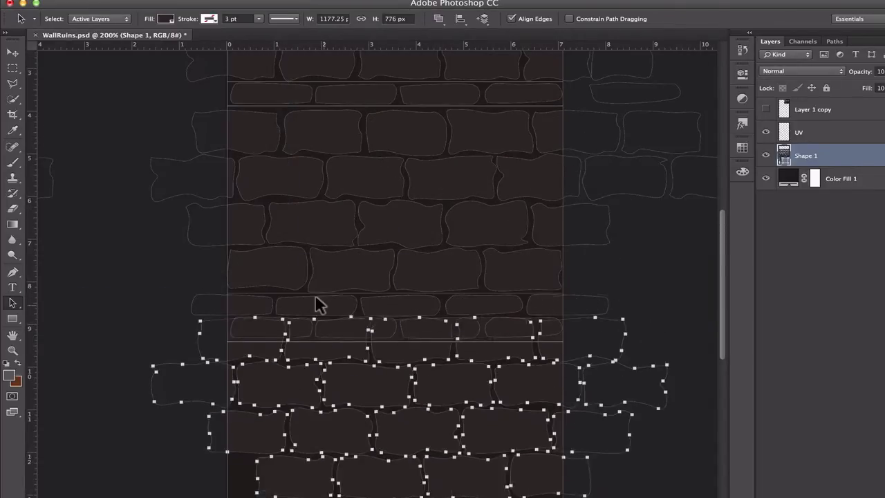
{"action": "scroll", "coordinate": [314, 294], "scroll_direction": "down", "scroll_amount": 5}
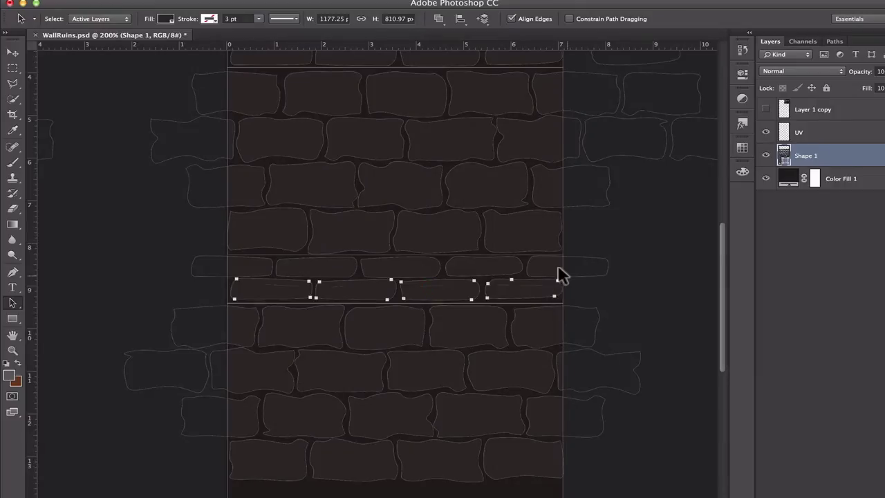
{"action": "scroll", "coordinate": [559, 274], "scroll_direction": "up", "scroll_amount": 4}
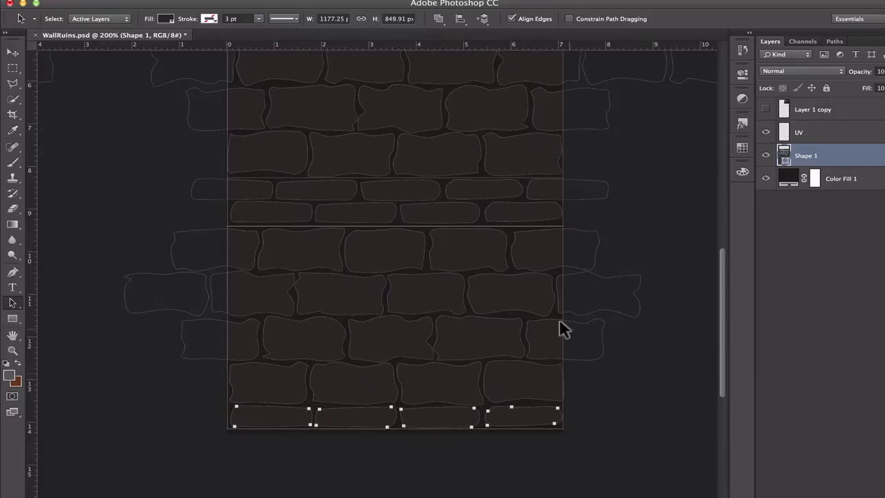
{"action": "left_click_drag", "start_coordinate": [529, 415], "coordinate": [517, 312]}
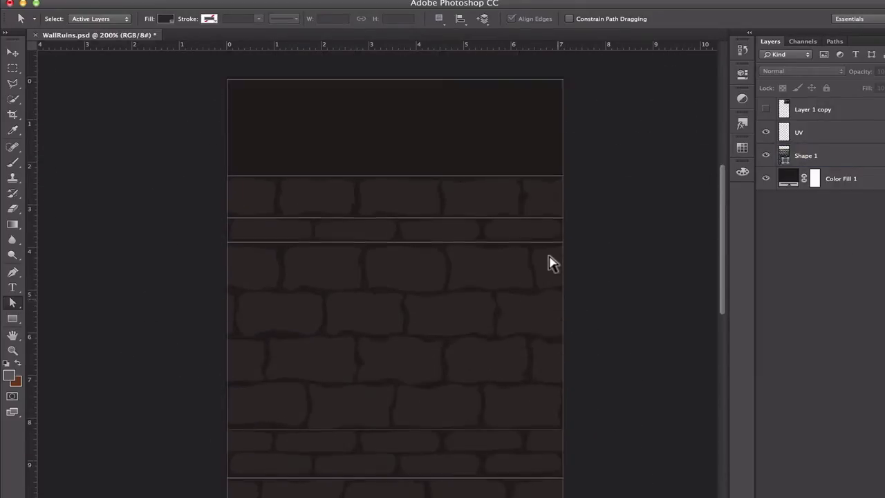
- Draw a rectangle covering the empty band at the top of the wall and give it a dark brown fill
{"action": "scroll", "coordinate": [550, 263], "scroll_direction": "up", "scroll_amount": 1}
{"action": "left_click", "coordinate": [12, 272]}
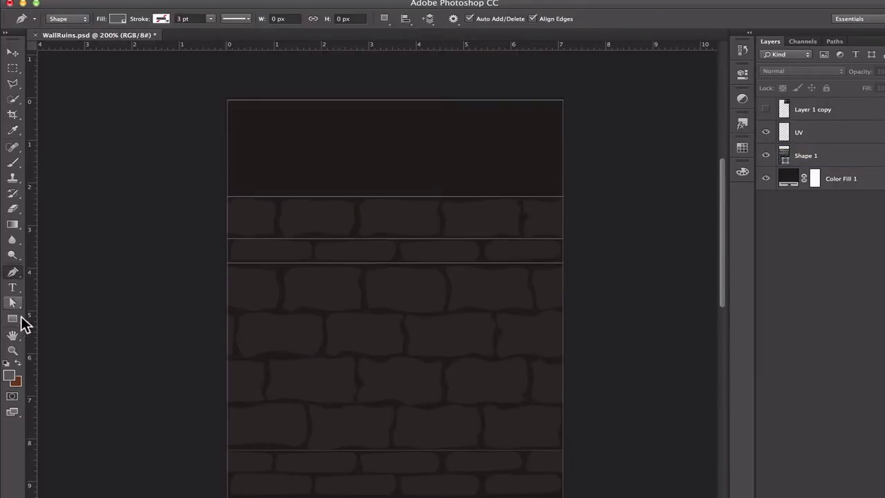
{"action": "left_click", "coordinate": [12, 318]}
{"action": "left_click_drag", "start_coordinate": [221, 94], "coordinate": [569, 190]}
{"action": "double_click", "coordinate": [784, 109]}
{"action": "left_click", "coordinate": [458, 333]}
{"action": "key", "text": "Return"}
- Shorten the second copy of the top rectangle from below and set its fill colour to #2c2726
{"action": "key", "text": "super+t"}
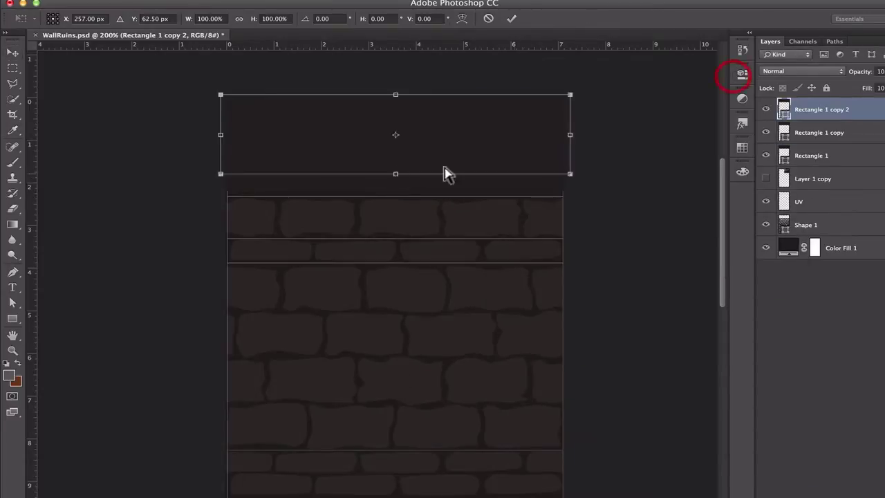
{"action": "double_click", "coordinate": [784, 109]}
{"action": "left_click", "coordinate": [457, 334]}
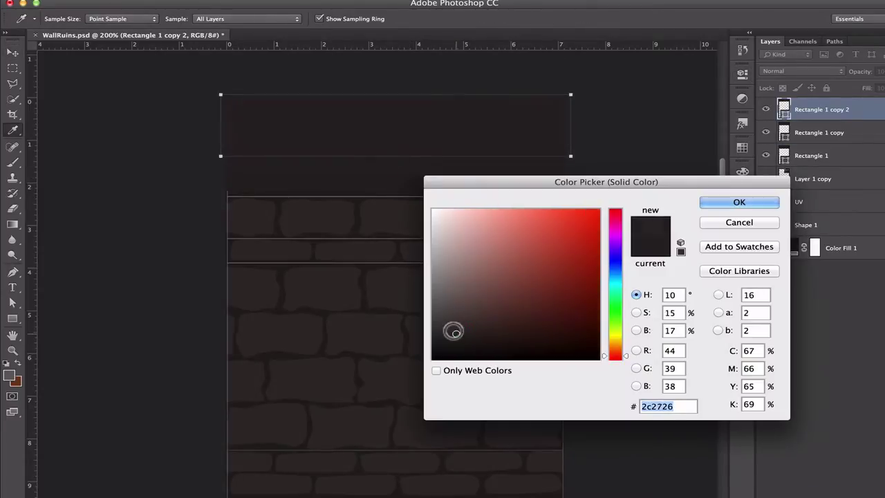
{"action": "key", "text": "Return"}
- Duplicate the shortened rectangle, resize the new copy and set its fill colour to #2a2524
{"action": "left_click", "coordinate": [829, 104]}
{"action": "key", "text": "super+j"}
{"action": "key", "text": "super+t"}
{"action": "key", "text": "Return"}
{"action": "double_click", "coordinate": [784, 109]}
{"action": "left_click", "coordinate": [454, 333]}
{"action": "left_click", "coordinate": [453, 334]}
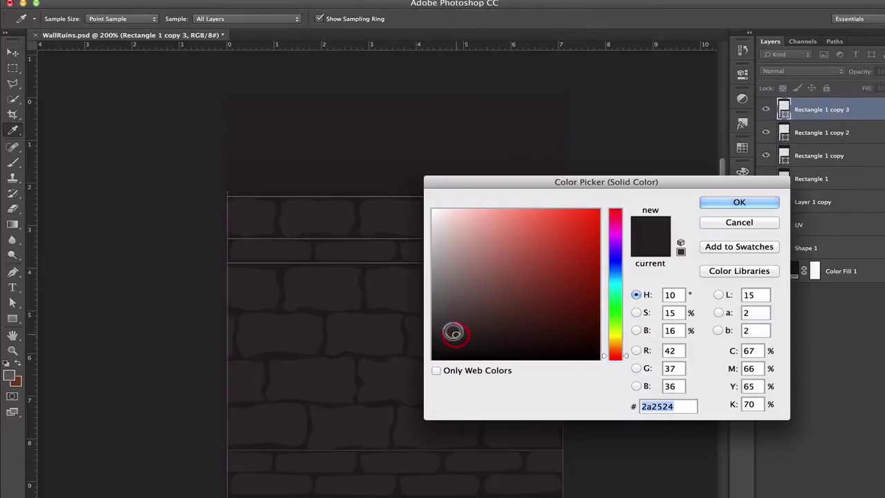
{"action": "left_click", "coordinate": [751, 200]}
- Adjust the size of Rectangle 1 and accept #2a2524 as the topmost rectangle's fill colour
{"action": "key", "text": "XF86MonBrightnessUp"}
{"action": "scroll", "coordinate": [567, 208], "scroll_direction": "down", "scroll_amount": 1}
{"action": "left_click", "coordinate": [811, 179]}
{"action": "key", "text": "super+t"}
{"action": "key", "text": "Return"}
{"action": "left_click", "coordinate": [766, 110]}
{"action": "double_click", "coordinate": [784, 110]}
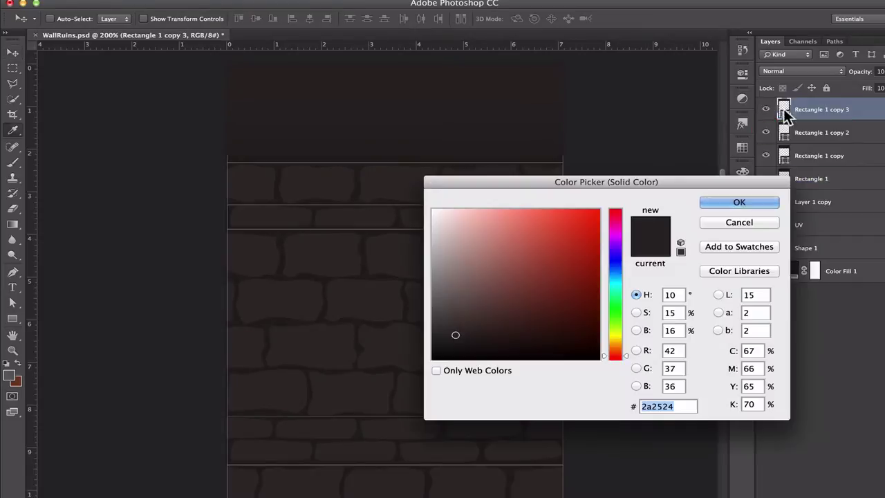
{"action": "left_click", "coordinate": [730, 201]}
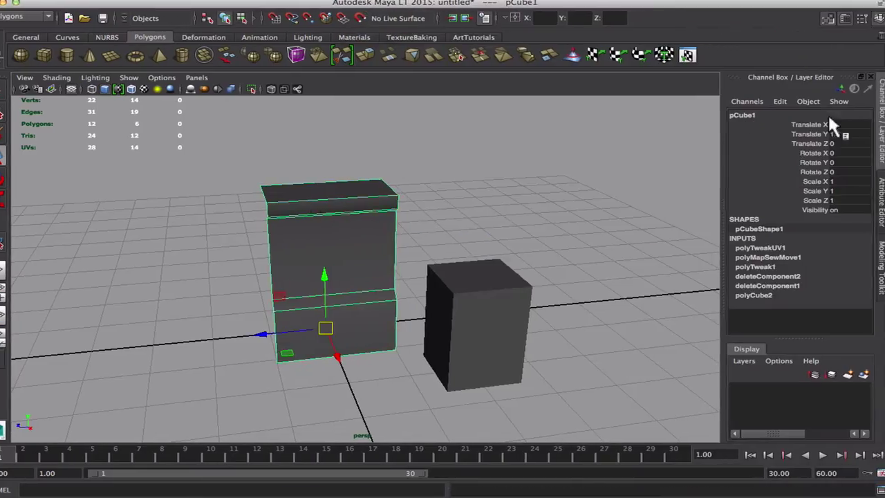
- Switch to Maya LT and open the attributes of the wall's phong1 material
{"action": "left_click", "coordinate": [878, 201]}
{"action": "left_click", "coordinate": [864, 112]}
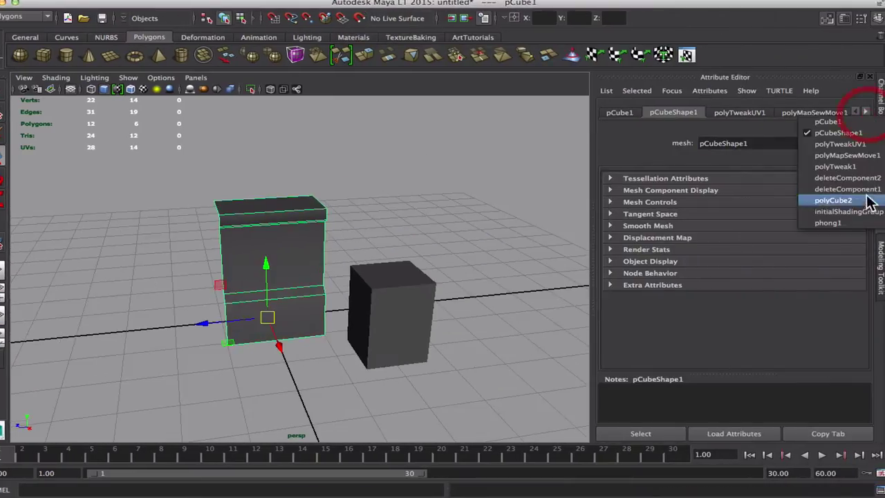
{"action": "left_click", "coordinate": [850, 197]}
{"action": "scroll", "coordinate": [770, 270], "scroll_direction": "down", "scroll_amount": 3}
{"action": "scroll", "coordinate": [802, 259], "scroll_direction": "up", "scroll_amount": 3}
- Connect a File texture to the material's colour and load WallRuins.psd from the images folder as its image
{"action": "left_click", "coordinate": [842, 247]}
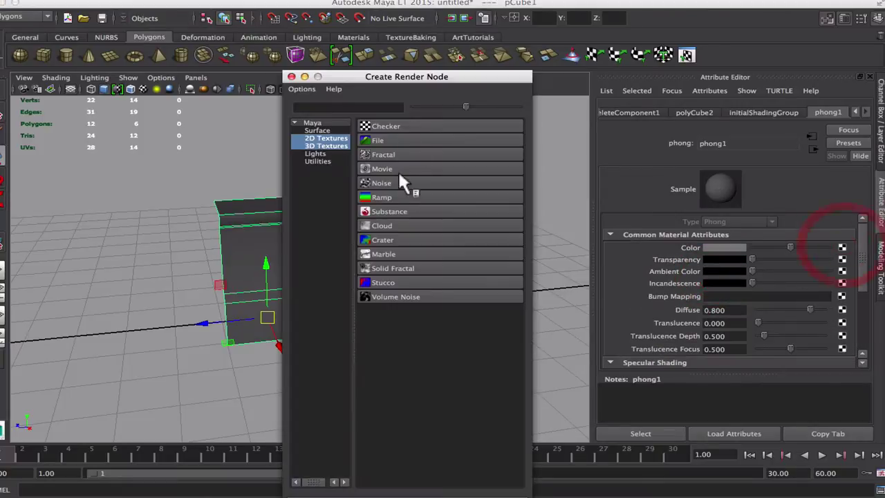
{"action": "left_click", "coordinate": [399, 170]}
{"action": "left_click", "coordinate": [849, 279]}
{"action": "double_click", "coordinate": [253, 162]}
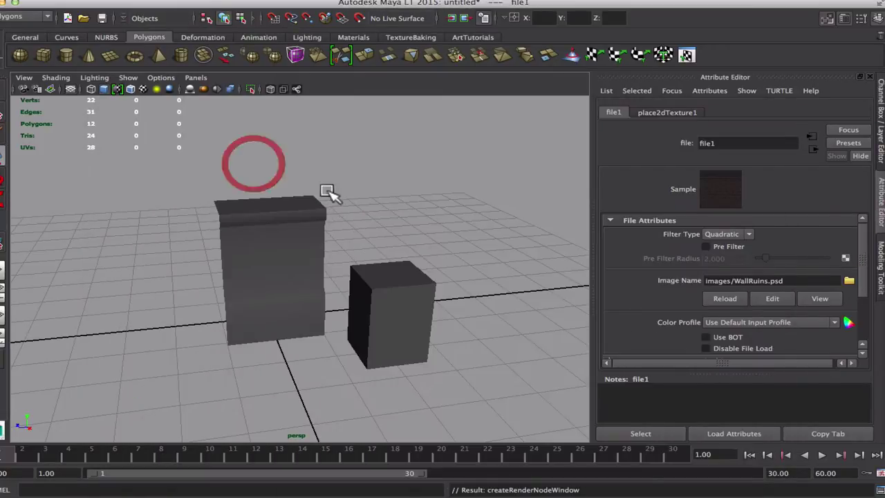
- Deselect the wall, turn on textured display in the viewport and inspect the stone texture on the models
{"action": "left_click", "coordinate": [350, 217]}
{"action": "key", "text": "5"}
{"action": "key", "text": "6"}
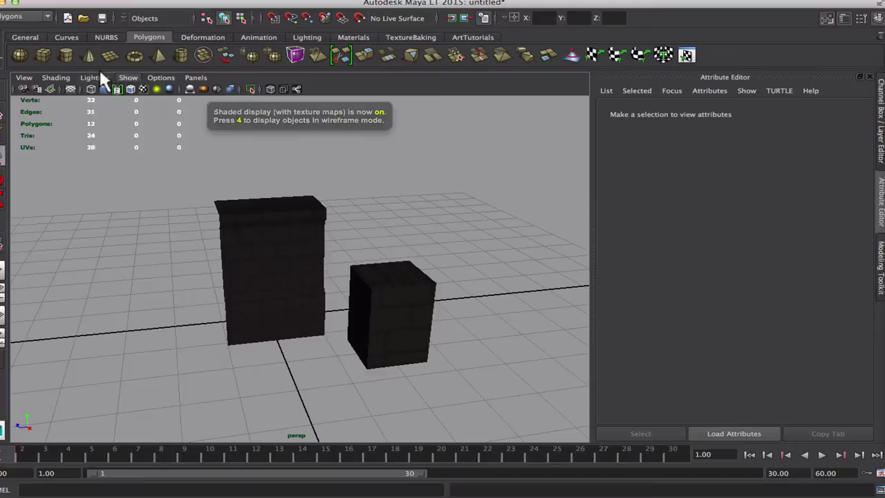
{"action": "left_click_drag", "start_coordinate": [201, 212], "coordinate": [267, 272], "text": "alt"}
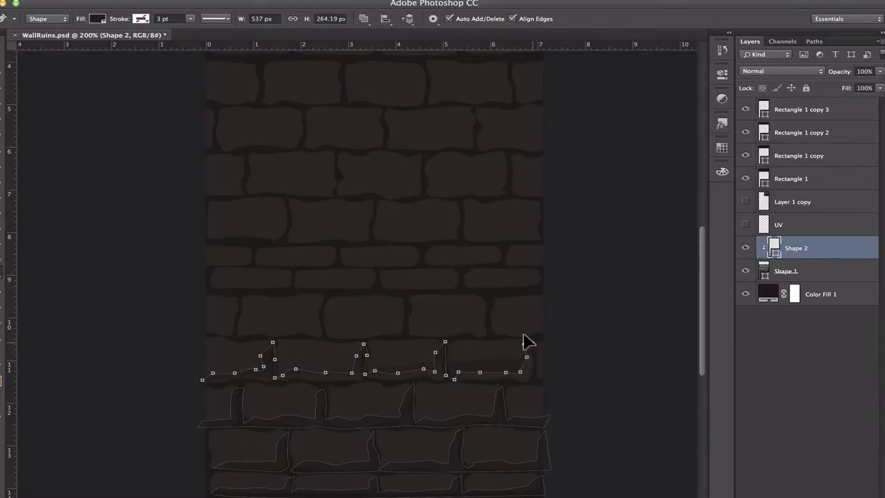
- Switch to Photoshop and close the pen shading outline along the second large row of the wall's bottom section
{"action": "left_click", "coordinate": [202, 379]}
{"action": "left_click", "coordinate": [794, 379]}
- Trace a closed shading outline on Shape 2 along the undersides and side gaps of the bottom section's uppermost large row
{"action": "left_click", "coordinate": [795, 271]}
{"action": "left_click", "coordinate": [796, 248]}
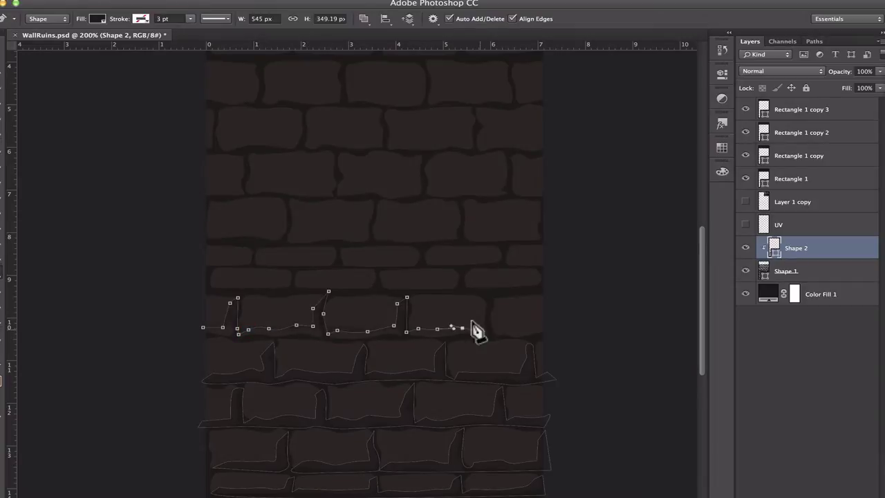
{"action": "left_click", "coordinate": [201, 333]}
{"action": "left_click", "coordinate": [202, 327]}
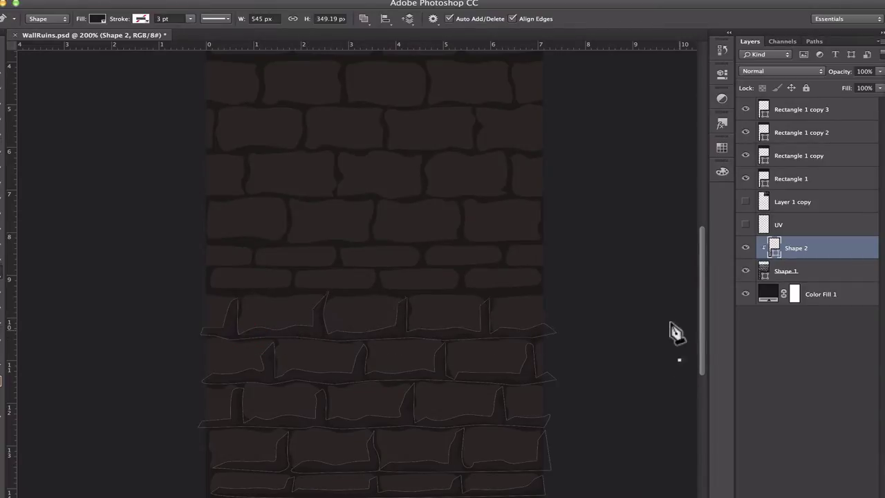
- Trace closed shading outlines on Shape 2 along the undersides and side gaps of the two thin rows in the wall's middle
{"action": "left_click", "coordinate": [784, 346]}
{"action": "left_click", "coordinate": [794, 248]}
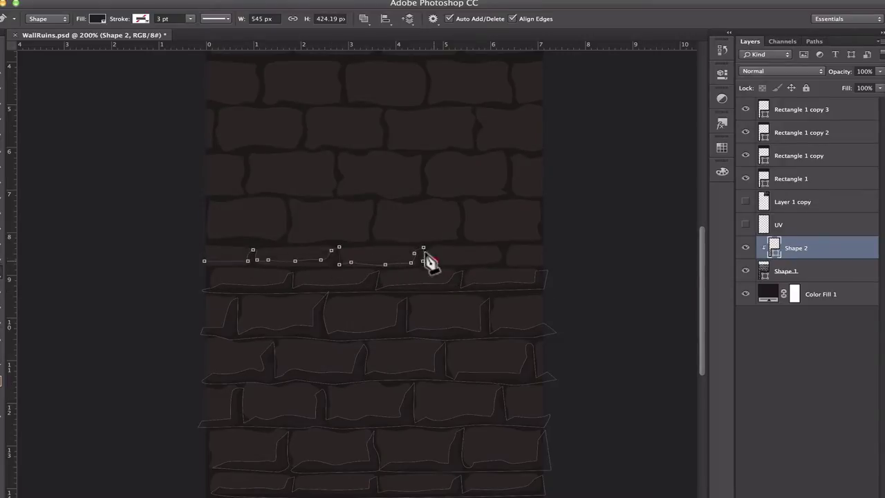
{"action": "left_click", "coordinate": [198, 266]}
{"action": "left_click", "coordinate": [204, 261]}
- Trace a closed shading outline on Shape 2 along the large row directly above the two middle thin rows
{"action": "left_click", "coordinate": [750, 319]}
{"action": "left_click", "coordinate": [795, 249]}
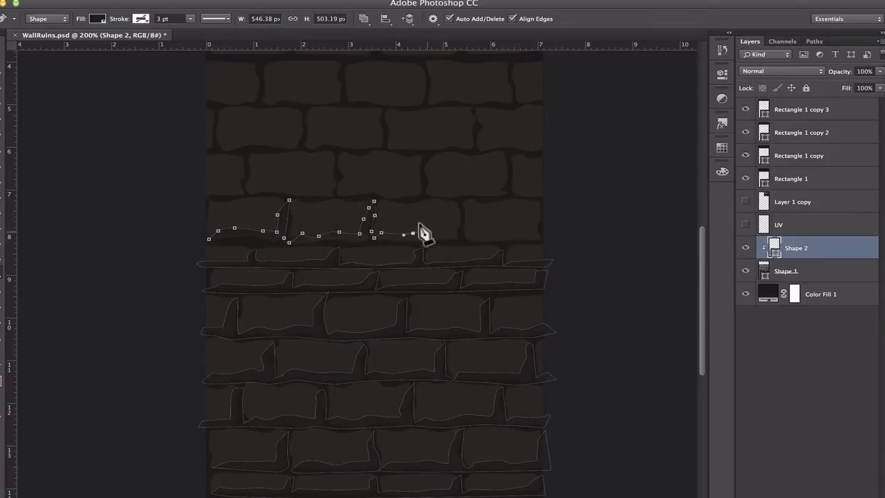
{"action": "left_click", "coordinate": [761, 375]}
- Trace a closed shading outline along the undersides and gaps of the second large row above the middle thin rows
{"action": "left_click", "coordinate": [202, 186]}
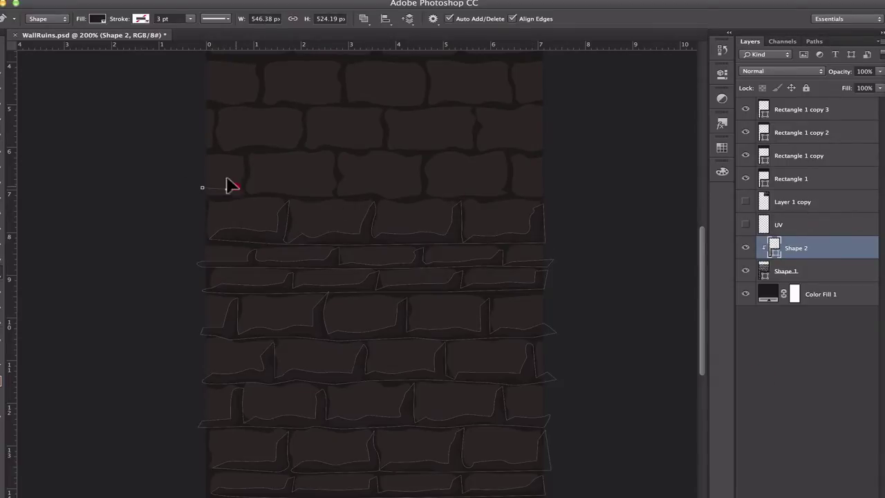
{"action": "left_click", "coordinate": [438, 187]}
{"action": "left_click", "coordinate": [466, 186]}
{"action": "left_click", "coordinate": [495, 188]}
{"action": "left_click", "coordinate": [508, 152]}
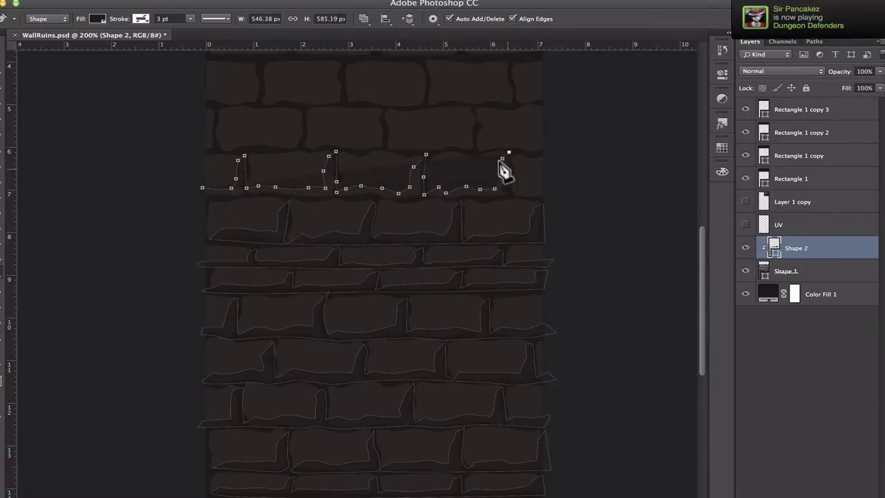
{"action": "left_click", "coordinate": [510, 192]}
{"action": "left_click", "coordinate": [548, 189]}
{"action": "left_click", "coordinate": [547, 200]}
{"action": "left_click_drag", "start_coordinate": [489, 199], "coordinate": [463, 199]}
- Outline the shading of the third large row above the middle thin rows, with a separate closed shape for the partial stone at the tile edge
{"action": "left_click", "coordinate": [200, 141]}
{"action": "left_click", "coordinate": [202, 116]}
{"action": "left_click", "coordinate": [212, 109]}
{"action": "left_click", "coordinate": [216, 132]}
{"action": "left_click", "coordinate": [217, 151]}
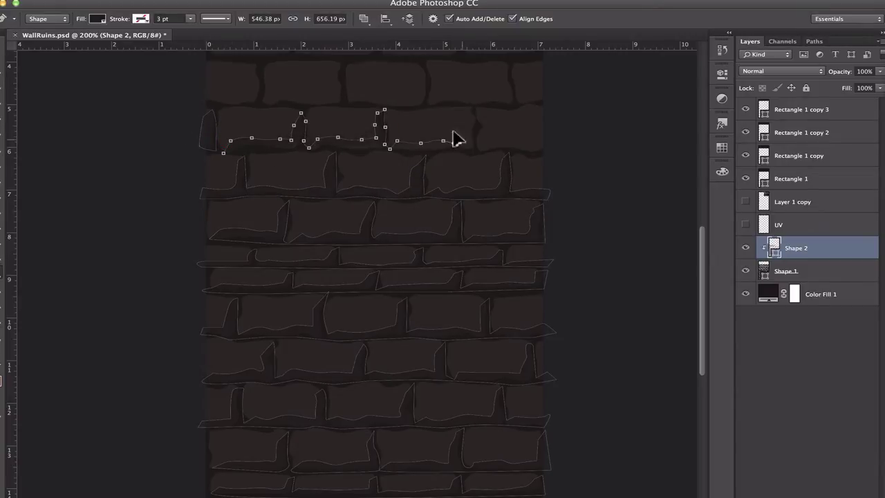
{"action": "left_click", "coordinate": [224, 153]}
{"action": "left_click", "coordinate": [760, 375]}
- Trace a closed shading outline on Shape 2 along the large row directly below the upper thin row
{"action": "scroll", "coordinate": [391, 130], "scroll_direction": "up", "scroll_amount": 5}
{"action": "left_click", "coordinate": [795, 202]}
{"action": "left_click", "coordinate": [796, 247]}
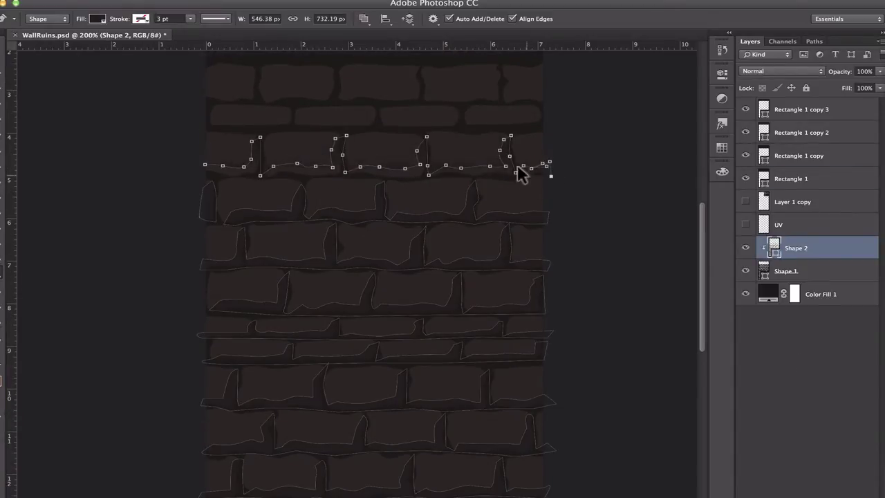
{"action": "left_click_drag", "start_coordinate": [201, 164], "coordinate": [222, 158]}
- Trace a closed shading outline along the undersides and gaps of the upper thin row of stones
{"action": "scroll", "coordinate": [207, 163], "scroll_direction": "up", "scroll_amount": 3}
{"action": "left_click", "coordinate": [214, 164]}
{"action": "left_click", "coordinate": [224, 157]}
{"action": "left_click", "coordinate": [266, 159]}
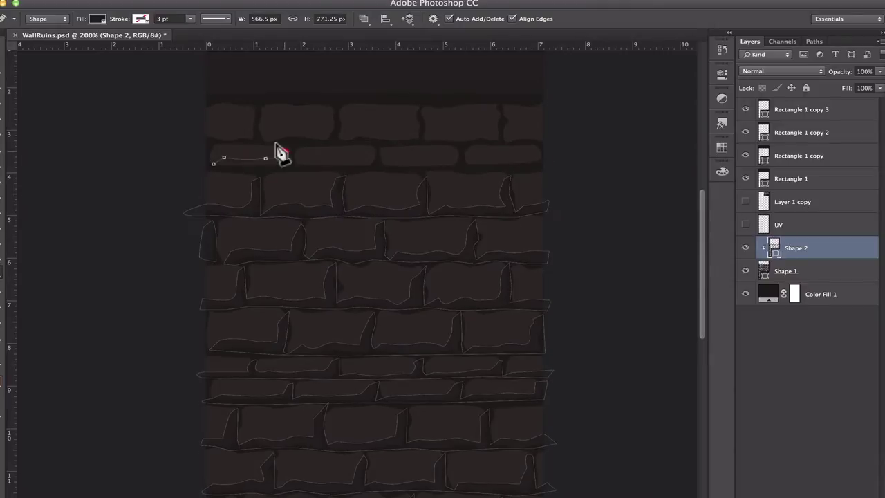
{"action": "left_click", "coordinate": [284, 158]}
{"action": "left_click", "coordinate": [294, 147]}
{"action": "left_click_drag", "start_coordinate": [345, 161], "coordinate": [366, 157]}
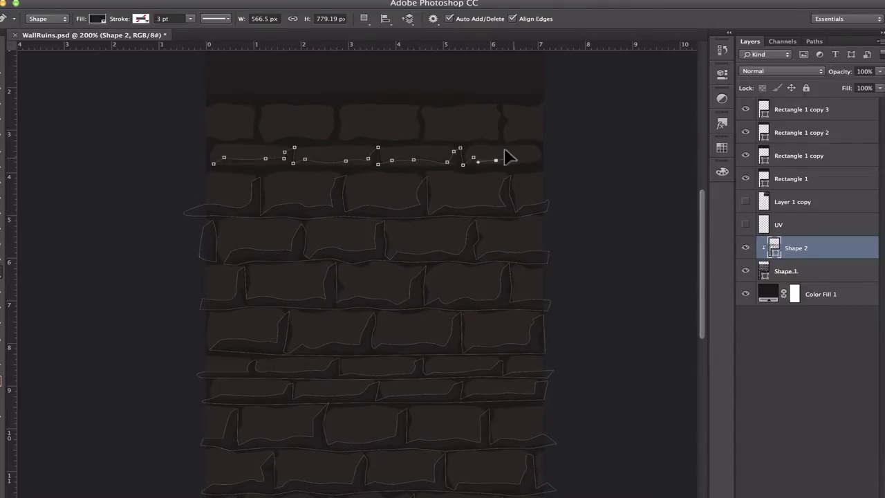
{"action": "left_click", "coordinate": [235, 168]}
{"action": "left_click", "coordinate": [213, 164]}
- Trace the shading outline along the top stone row under the ledge and inspect the texture on the wall in Maya LT
{"action": "scroll", "coordinate": [342, 132], "scroll_direction": "up", "scroll_amount": 3}
{"action": "left_click", "coordinate": [203, 171]}
{"action": "key", "text": "super+z"}
{"action": "left_click", "coordinate": [204, 172], "text": "shift"}
{"action": "left_click_drag", "start_coordinate": [218, 174], "coordinate": [229, 177]}
{"action": "left_click", "coordinate": [241, 174]}
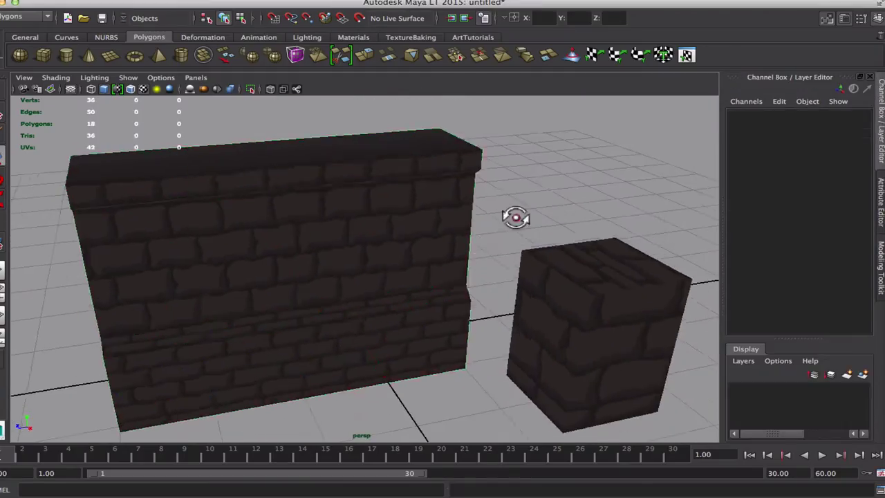
{"action": "scroll", "coordinate": [400, 196], "scroll_direction": "up", "scroll_amount": 5}
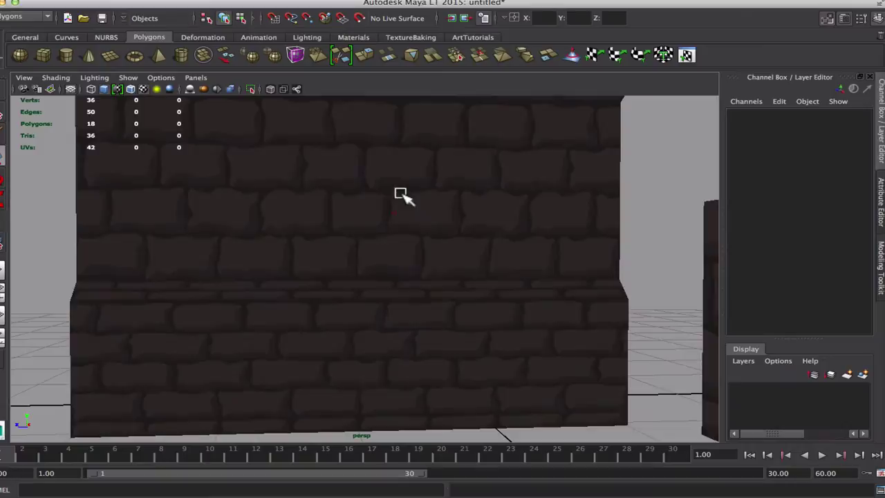
{"action": "scroll", "coordinate": [418, 372], "scroll_direction": "down", "scroll_amount": 4}
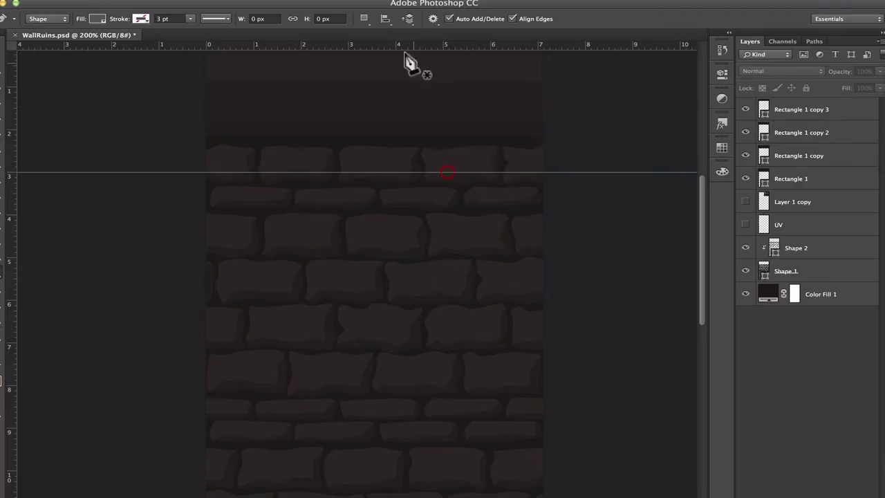
- Switch to Photoshop and place horizontal guides across the stone rows down to the second large row of the bottom section
{"action": "scroll", "coordinate": [568, 69], "scroll_direction": "down", "scroll_amount": 2}
{"action": "left_click_drag", "start_coordinate": [567, 45], "coordinate": [566, 241]}
{"action": "left_click_drag", "start_coordinate": [565, 45], "coordinate": [581, 280]}
{"action": "scroll", "coordinate": [568, 207], "scroll_direction": "down", "scroll_amount": 1}
{"action": "left_click_drag", "start_coordinate": [583, 45], "coordinate": [560, 359]}
{"action": "scroll", "coordinate": [584, 276], "scroll_direction": "down", "scroll_amount": 1}
{"action": "left_click_drag", "start_coordinate": [567, 45], "coordinate": [566, 379]}
{"action": "left_click_drag", "start_coordinate": [604, 45], "coordinate": [564, 373]}
{"action": "scroll", "coordinate": [563, 355], "scroll_direction": "down", "scroll_amount": 5}
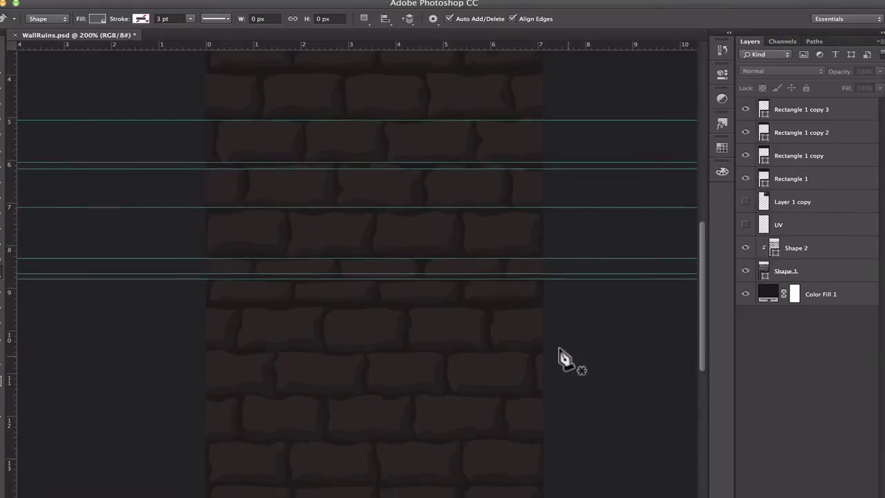
{"action": "left_click_drag", "start_coordinate": [563, 46], "coordinate": [562, 347]}
{"action": "left_click_drag", "start_coordinate": [563, 45], "coordinate": [562, 385]}
- Check the Shape 2 and Shape 1 paths at the tile edge and add another guide across the bottom section's second large row
{"action": "left_click", "coordinate": [796, 247]}
{"action": "key", "text": "a"}
{"action": "left_click", "coordinate": [190, 381]}
{"action": "left_click_drag", "start_coordinate": [497, 45], "coordinate": [497, 377]}
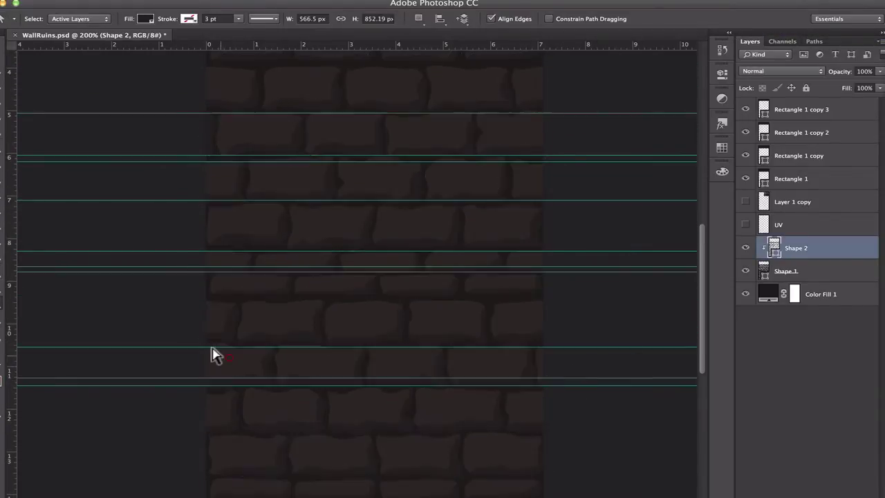
{"action": "left_click", "coordinate": [786, 271]}
{"action": "left_click", "coordinate": [212, 343]}
- Add a guide just beneath the top stone row and pick the Shape 1 outline point at the tile edge there
{"action": "scroll", "coordinate": [387, 165], "scroll_direction": "up", "scroll_amount": 8}
{"action": "left_click", "coordinate": [402, 159], "text": "alt"}
{"action": "left_click_drag", "start_coordinate": [402, 160], "coordinate": [456, 162], "text": "super"}
{"action": "left_click", "coordinate": [672, 253]}
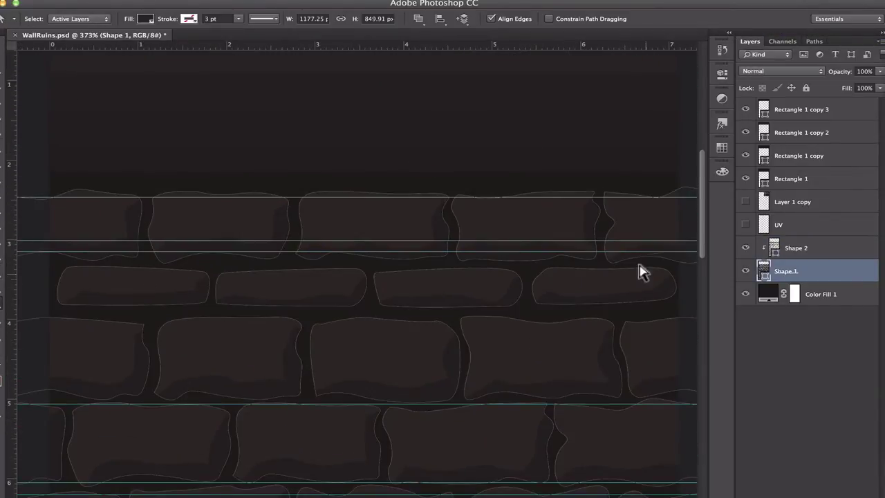
{"action": "left_click_drag", "start_coordinate": [639, 45], "coordinate": [639, 261]}
{"action": "left_click", "coordinate": [41, 256]}
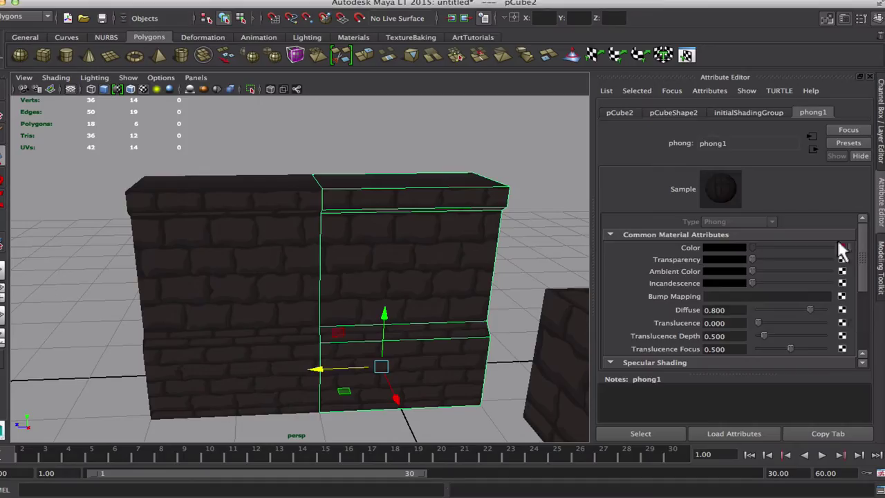
- Deselect the wall piece in Maya LT and inspect how the stone texture tiles across the two adjoining wall pieces
{"action": "left_click", "coordinate": [507, 235]}
{"action": "scroll", "coordinate": [374, 250], "scroll_direction": "up", "scroll_amount": 3}
{"action": "left_click_drag", "start_coordinate": [374, 251], "coordinate": [385, 306], "text": "alt"}
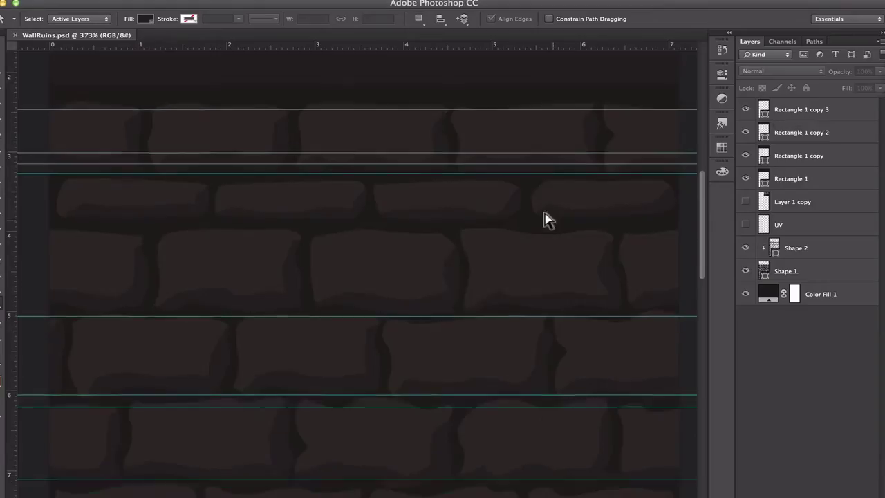
- Switch to Photoshop and clear all guides from the texture document
{"action": "scroll", "coordinate": [546, 217], "scroll_direction": "down", "scroll_amount": 1}
{"action": "left_click", "coordinate": [59, 298]}
{"action": "key", "text": "alt+bracketright"}
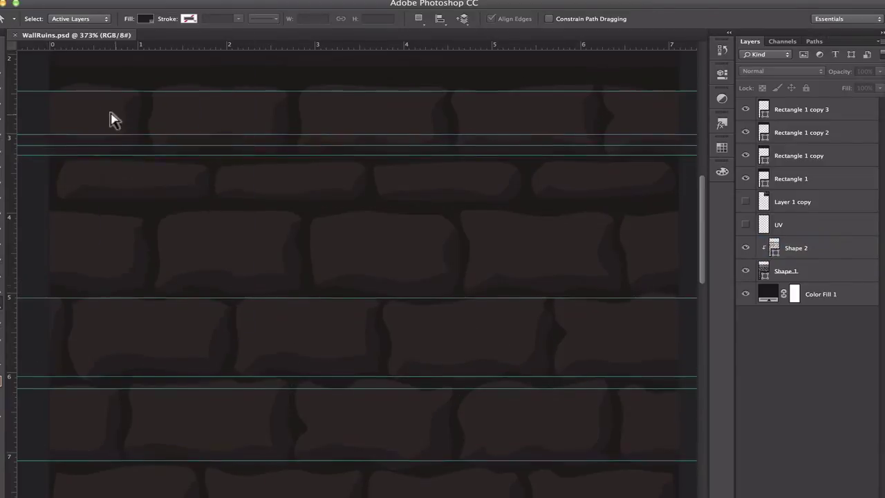
{"action": "scroll", "coordinate": [109, 118], "scroll_direction": "up", "scroll_amount": 1}
{"action": "left_click_drag", "start_coordinate": [483, 308], "coordinate": [673, 237]}
{"action": "left_click", "coordinate": [352, 0]}
{"action": "left_click", "coordinate": [387, 170]}
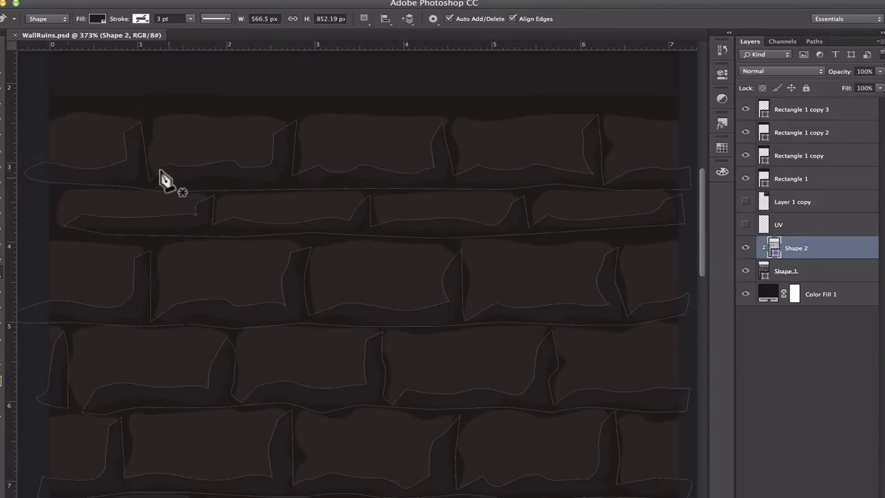
- Draw Shape 3 along the left edge of the top row's second stone, clip it beneath Shape 2 and set its fill to #2c2725
{"action": "left_click", "coordinate": [167, 166]}
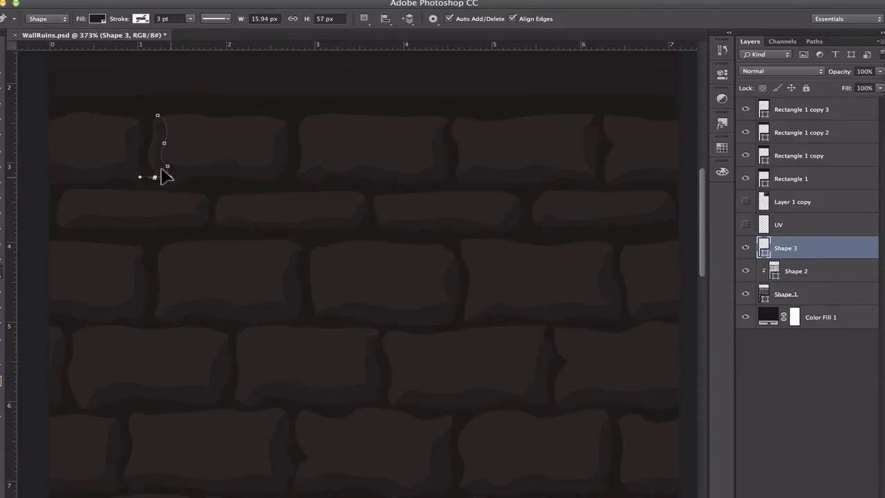
{"action": "left_click", "coordinate": [798, 277]}
{"action": "double_click", "coordinate": [774, 270]}
{"action": "left_click_drag", "start_coordinate": [429, 335], "coordinate": [436, 332]}
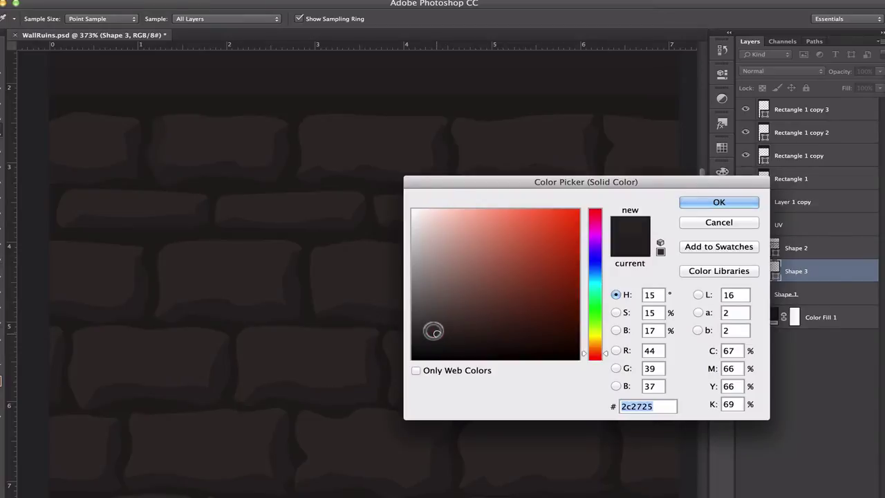
{"action": "key", "text": "Return"}
- Outline the left-edge shading of the remaining stones in the top row on Shape 3
{"action": "left_click", "coordinate": [298, 175]}
{"action": "left_click", "coordinate": [312, 146]}
{"action": "left_click", "coordinate": [297, 116]}
{"action": "left_click", "coordinate": [351, 108]}
{"action": "left_click", "coordinate": [461, 115]}
{"action": "left_click", "coordinate": [454, 178]}
{"action": "left_click", "coordinate": [513, 109]}
{"action": "left_click", "coordinate": [600, 105]}
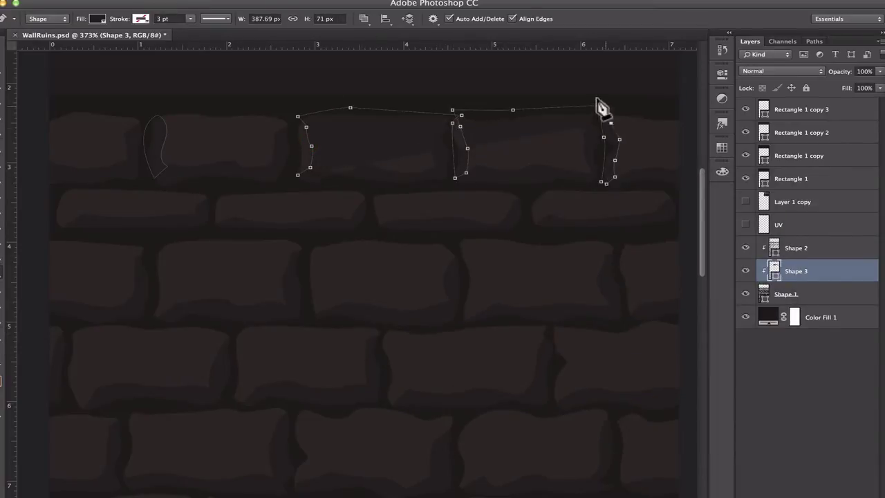
{"action": "left_click", "coordinate": [293, 107]}
{"action": "left_click", "coordinate": [298, 174]}
- Adjust the fill colours of Shape 3 and Shape 2 to dark brown shades
{"action": "left_click", "coordinate": [805, 387]}
{"action": "scroll", "coordinate": [484, 263], "scroll_direction": "down", "scroll_amount": 3}
{"action": "double_click", "coordinate": [774, 270]}
{"action": "left_click", "coordinate": [435, 333]}
{"action": "key", "text": "Return"}
{"action": "double_click", "coordinate": [774, 248]}
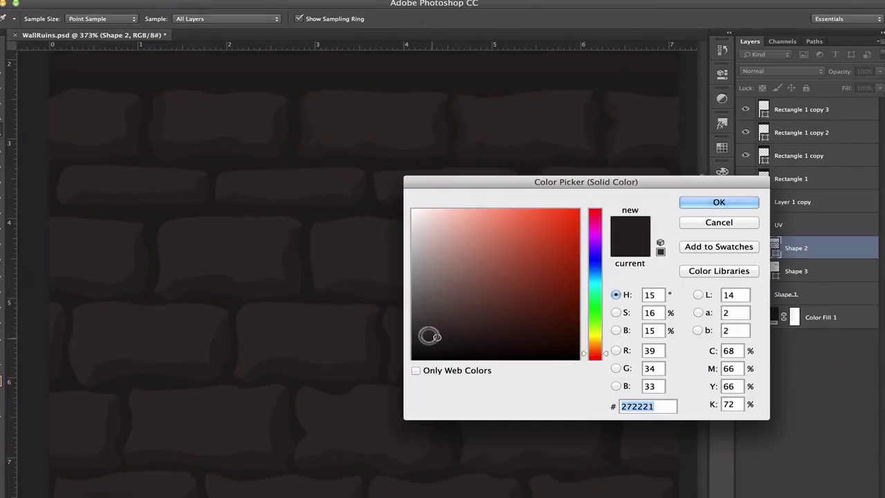
{"action": "left_click", "coordinate": [436, 336]}
{"action": "left_click", "coordinate": [709, 201]}
- Outline the left-edge shading of the four stones in the upper thin row on Shape 3
{"action": "left_click", "coordinate": [805, 387]}
{"action": "scroll", "coordinate": [622, 263], "scroll_direction": "down", "scroll_amount": 3}
{"action": "left_click", "coordinate": [795, 271]}
{"action": "left_click", "coordinate": [61, 140]}
{"action": "left_click", "coordinate": [77, 131]}
{"action": "left_click", "coordinate": [72, 124]}
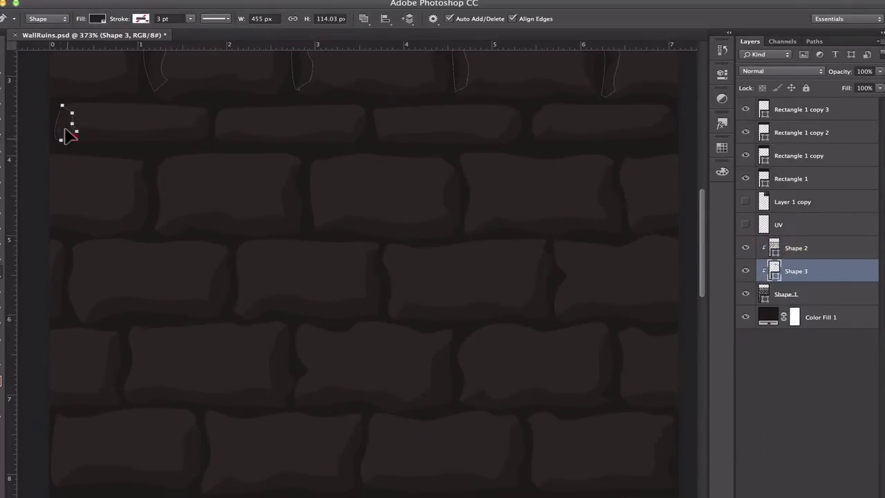
{"action": "left_click", "coordinate": [529, 139]}
{"action": "left_click", "coordinate": [547, 130]}
{"action": "left_click", "coordinate": [543, 122]}
{"action": "left_click", "coordinate": [545, 111]}
{"action": "left_click", "coordinate": [537, 104]}
{"action": "left_click", "coordinate": [530, 139]}
- Outline the left-edge shading of the stones in the two large rows directly beneath the upper thin row on Shape 3
{"action": "left_click", "coordinate": [156, 233]}
{"action": "left_click", "coordinate": [174, 219]}
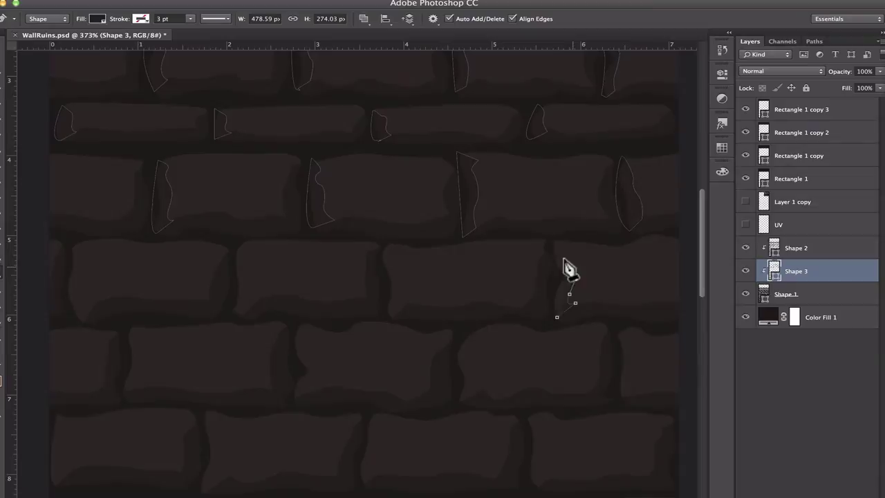
{"action": "left_click_drag", "start_coordinate": [229, 299], "coordinate": [229, 310]}
{"action": "left_click", "coordinate": [239, 321]}
{"action": "left_click", "coordinate": [84, 321]}
{"action": "left_click", "coordinate": [94, 306]}
{"action": "left_click_drag", "start_coordinate": [82, 298], "coordinate": [82, 290]}
{"action": "left_click_drag", "start_coordinate": [80, 281], "coordinate": [82, 274]}
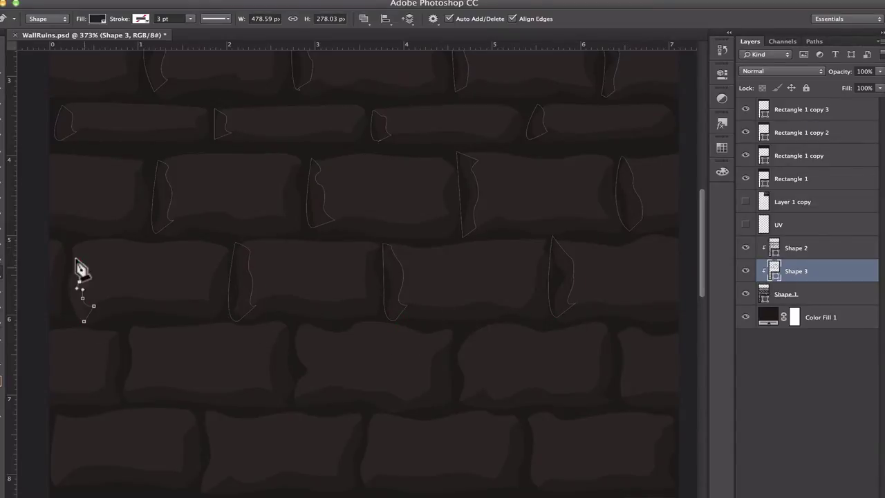
- Draw closed left-edge shading shapes on the stones of the third large row beneath the upper thin row
{"action": "left_click", "coordinate": [125, 399]}
{"action": "left_click", "coordinate": [144, 388]}
{"action": "left_click", "coordinate": [141, 355]}
{"action": "left_click", "coordinate": [141, 337]}
{"action": "left_click", "coordinate": [127, 323]}
{"action": "left_click", "coordinate": [126, 398]}
{"action": "left_click", "coordinate": [295, 403]}
{"action": "left_click", "coordinate": [309, 391]}
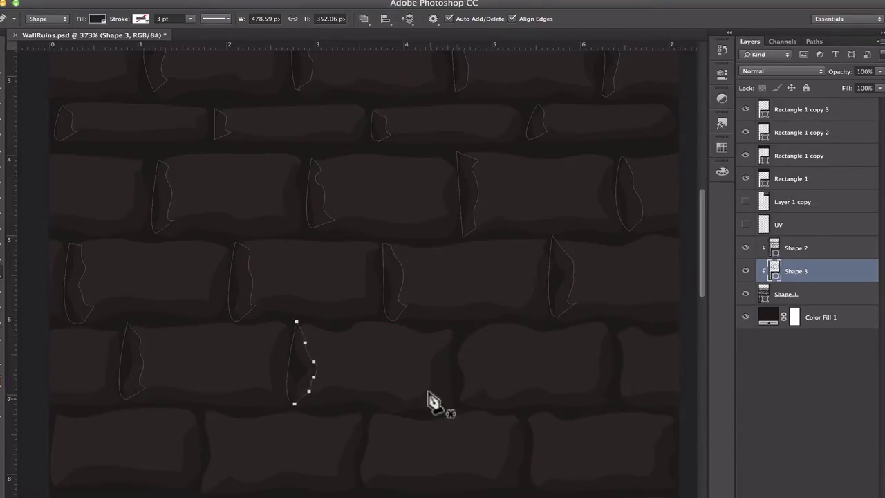
{"action": "left_click", "coordinate": [624, 403]}
{"action": "left_click", "coordinate": [634, 395]}
{"action": "left_click", "coordinate": [636, 367]}
{"action": "left_click", "coordinate": [631, 335]}
{"action": "left_click", "coordinate": [613, 329]}
{"action": "left_click", "coordinate": [624, 403]}
- Outline the left-edge shading of the stones in the large row directly above the two middle thin rows
{"action": "scroll", "coordinate": [612, 407], "scroll_direction": "down", "scroll_amount": 3}
{"action": "left_click", "coordinate": [530, 443]}
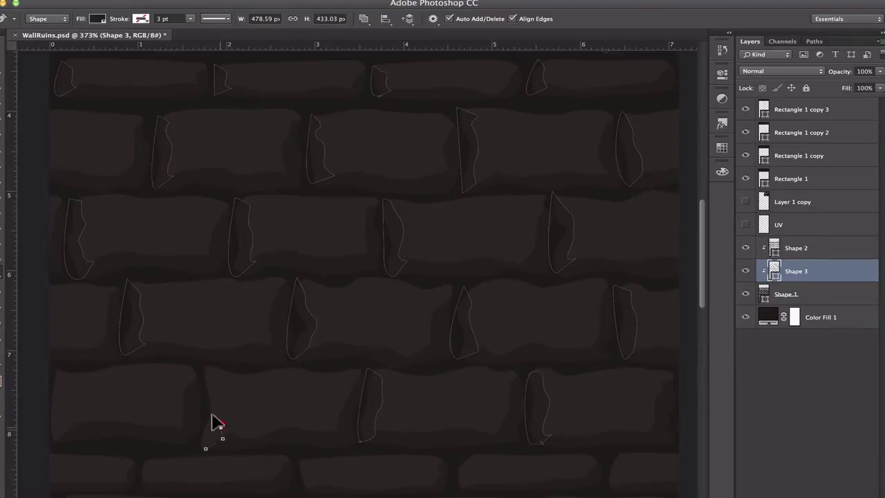
{"action": "left_click", "coordinate": [50, 367]}
- Outline the left-edge shading of the stones in the upper of the two middle thin rows on Shape 3
{"action": "scroll", "coordinate": [299, 294], "scroll_direction": "down", "scroll_amount": 9}
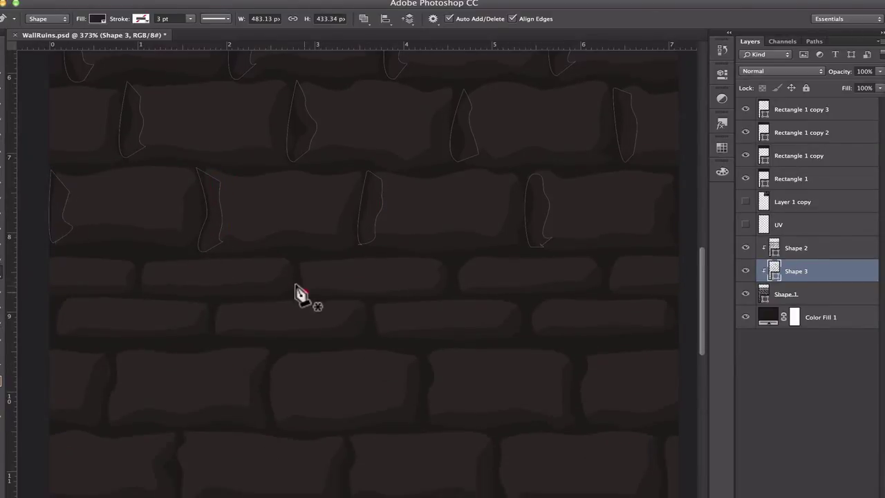
{"action": "left_click", "coordinate": [152, 265]}
{"action": "left_click", "coordinate": [141, 263]}
{"action": "left_click", "coordinate": [144, 289]}
{"action": "left_click", "coordinate": [460, 294]}
{"action": "left_click", "coordinate": [471, 288]}
{"action": "left_click_drag", "start_coordinate": [476, 265], "coordinate": [484, 260]}
{"action": "left_click", "coordinate": [450, 261]}
{"action": "left_click", "coordinate": [606, 290]}
- Outline the left-edge shading of the stones in the lower of the two middle thin rows on Shape 3
{"action": "left_click", "coordinate": [379, 336]}
{"action": "left_click", "coordinate": [394, 328]}
{"action": "left_click_drag", "start_coordinate": [388, 313], "coordinate": [396, 302]}
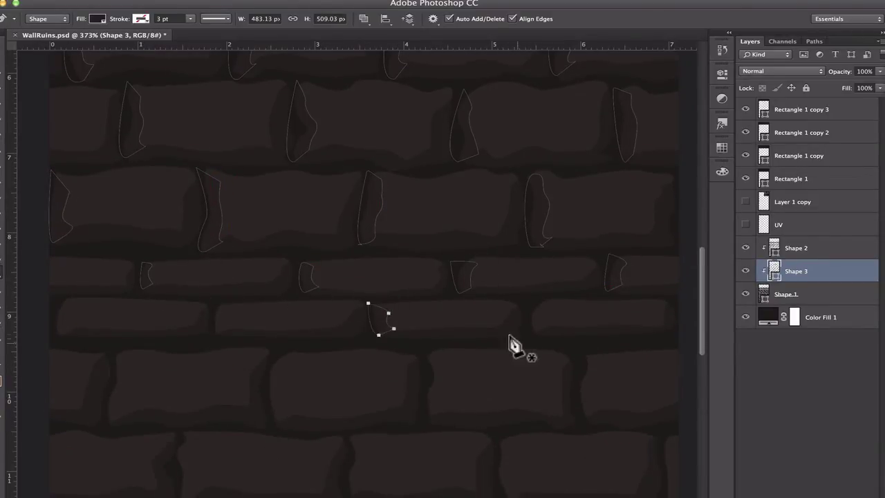
- Outline the left-edge shading of the stones in the large row directly beneath the two middle thin rows on Shape 3
{"action": "left_click", "coordinate": [109, 423]}
{"action": "left_click", "coordinate": [131, 414]}
{"action": "left_click", "coordinate": [122, 400]}
{"action": "left_click", "coordinate": [126, 374]}
{"action": "left_click", "coordinate": [123, 358]}
{"action": "left_click", "coordinate": [110, 352]}
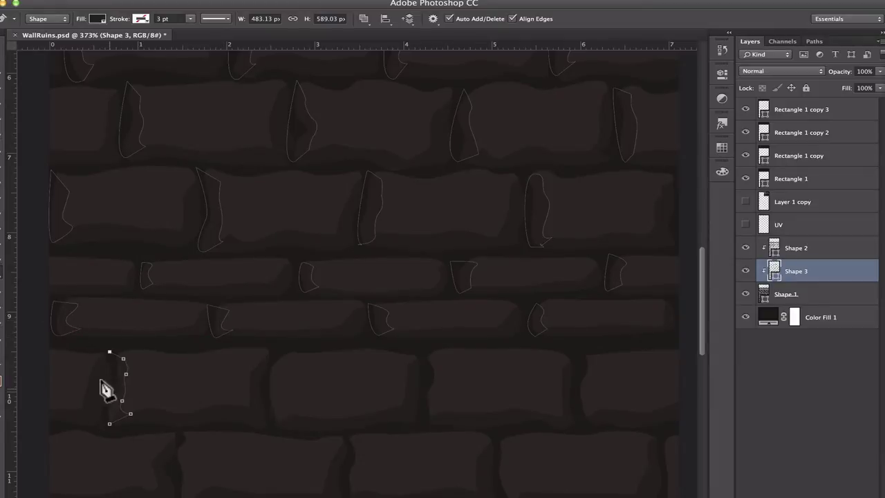
{"action": "left_click", "coordinate": [599, 407]}
{"action": "left_click", "coordinate": [595, 390]}
{"action": "left_click", "coordinate": [598, 363]}
{"action": "left_click", "coordinate": [580, 352]}
{"action": "left_click", "coordinate": [585, 418]}
- Draw closed left-edge shading shapes on the stones of the second large row beneath the middle thin rows
{"action": "scroll", "coordinate": [570, 404], "scroll_direction": "down", "scroll_amount": 7}
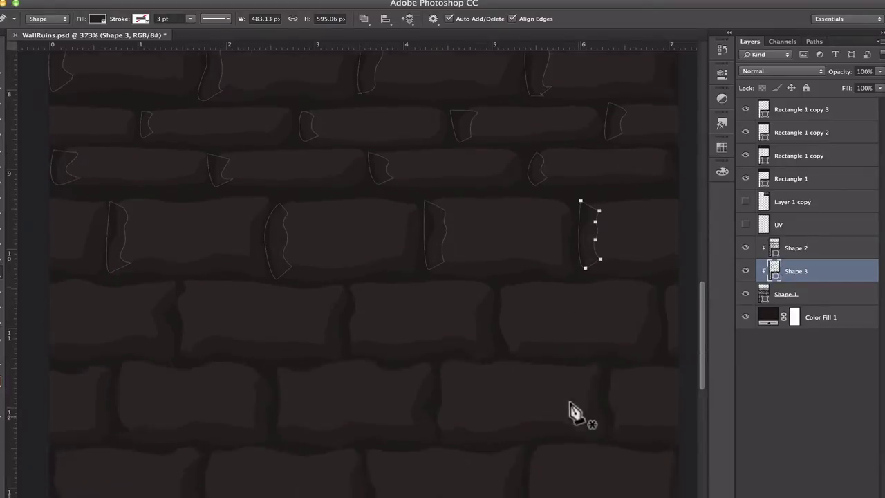
{"action": "left_click", "coordinate": [512, 264]}
{"action": "left_click", "coordinate": [521, 252]}
{"action": "left_click", "coordinate": [348, 262]}
{"action": "left_click", "coordinate": [364, 251]}
{"action": "left_click", "coordinate": [361, 234]}
{"action": "left_click", "coordinate": [370, 214]}
{"action": "left_click", "coordinate": [359, 195]}
{"action": "left_click", "coordinate": [348, 197]}
{"action": "left_click_drag", "start_coordinate": [347, 262], "coordinate": [348, 252]}
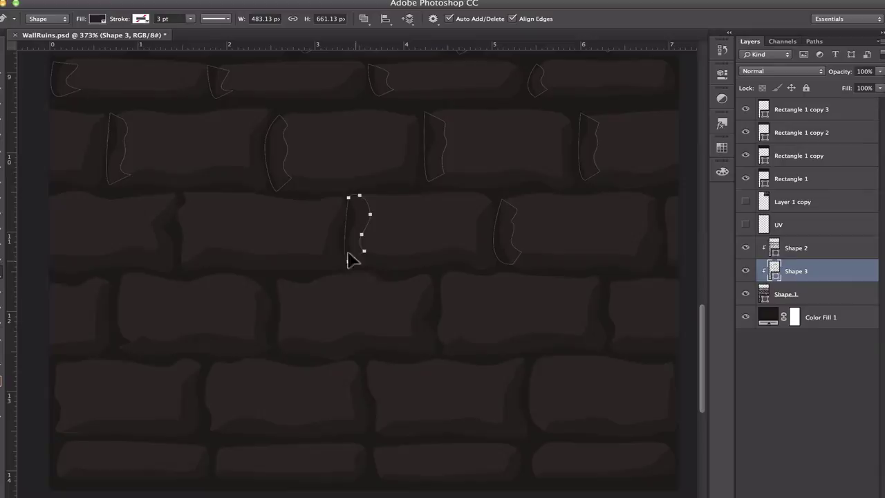
{"action": "left_click", "coordinate": [663, 262]}
{"action": "left_click", "coordinate": [178, 266]}
{"action": "left_click", "coordinate": [197, 260]}
{"action": "left_click", "coordinate": [200, 243]}
{"action": "left_click", "coordinate": [194, 235]}
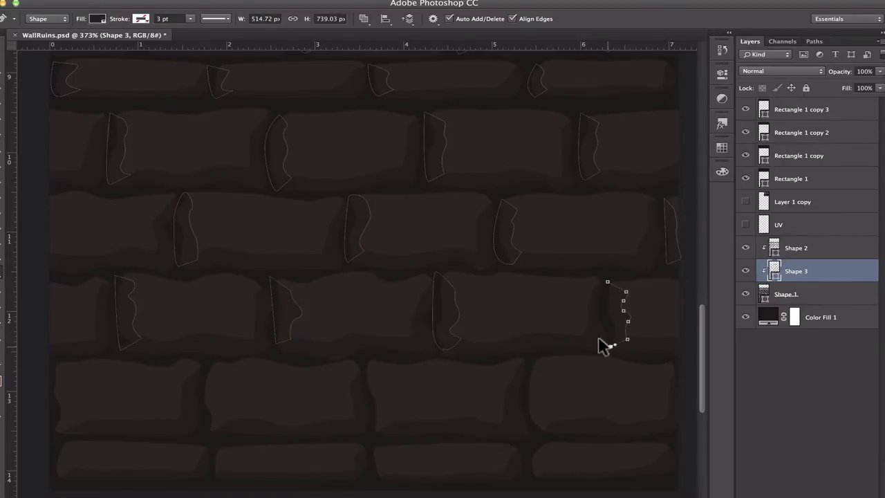
- Finish the left-edge shading of the third large row beneath the middle thin rows and continue it on the two bottom rows of Shape 3
{"action": "left_click", "coordinate": [607, 282]}
{"action": "left_click", "coordinate": [809, 406]}
{"action": "left_click", "coordinate": [796, 248]}
{"action": "key", "text": "a"}
{"action": "left_click", "coordinate": [814, 405]}
{"action": "left_click", "coordinate": [796, 271]}
{"action": "scroll", "coordinate": [442, 277], "scroll_direction": "down", "scroll_amount": 2}
{"action": "key", "text": "p"}
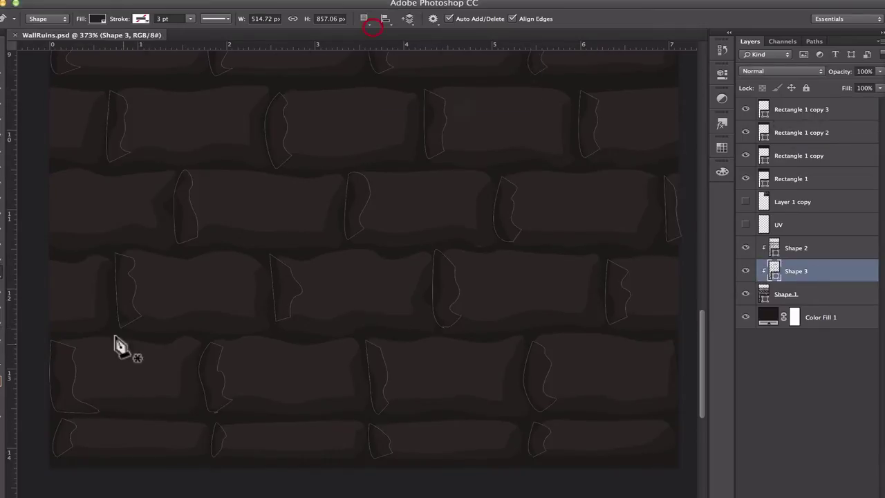
- Draw one closed highlight shape with the Pen tool along the top edges of the stones in the bottom thin row
{"action": "left_click", "coordinate": [74, 428]}
{"action": "left_click", "coordinate": [108, 427]}
{"action": "left_click", "coordinate": [186, 429]}
{"action": "left_click", "coordinate": [210, 430]}
{"action": "left_click", "coordinate": [243, 431]}
{"action": "left_click", "coordinate": [270, 428]}
{"action": "left_click", "coordinate": [292, 429]}
{"action": "left_click", "coordinate": [591, 428]}
{"action": "left_click", "coordinate": [376, 418]}
{"action": "left_click", "coordinate": [74, 428]}
- Move the new highlight layer directly below Shape 3 and give it a lighter reddish-brown fill
{"action": "left_click_drag", "start_coordinate": [795, 271], "coordinate": [795, 304]}
{"action": "double_click", "coordinate": [774, 292]}
{"action": "left_click", "coordinate": [436, 322]}
{"action": "left_click", "coordinate": [719, 202]}
- Draw a closed wavy highlight shape along the top edges of the large stone row directly above the bottom thin row
{"action": "left_click", "coordinate": [71, 350]}
{"action": "left_click_drag", "start_coordinate": [92, 346], "coordinate": [106, 346]}
{"action": "left_click_drag", "start_coordinate": [137, 347], "coordinate": [154, 348]}
{"action": "left_click_drag", "start_coordinate": [169, 353], "coordinate": [182, 353]}
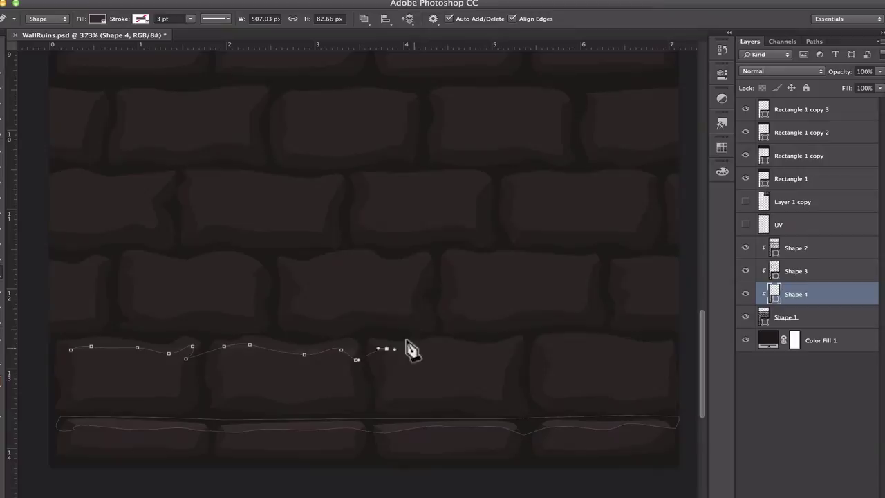
{"action": "left_click_drag", "start_coordinate": [422, 347], "coordinate": [437, 348]}
{"action": "left_click_drag", "start_coordinate": [499, 352], "coordinate": [511, 351]}
{"action": "left_click_drag", "start_coordinate": [593, 345], "coordinate": [605, 349]}
{"action": "left_click", "coordinate": [679, 354]}
{"action": "left_click", "coordinate": [677, 335]}
{"action": "left_click", "coordinate": [365, 335]}
{"action": "left_click", "coordinate": [46, 340]}
{"action": "left_click", "coordinate": [70, 351]}
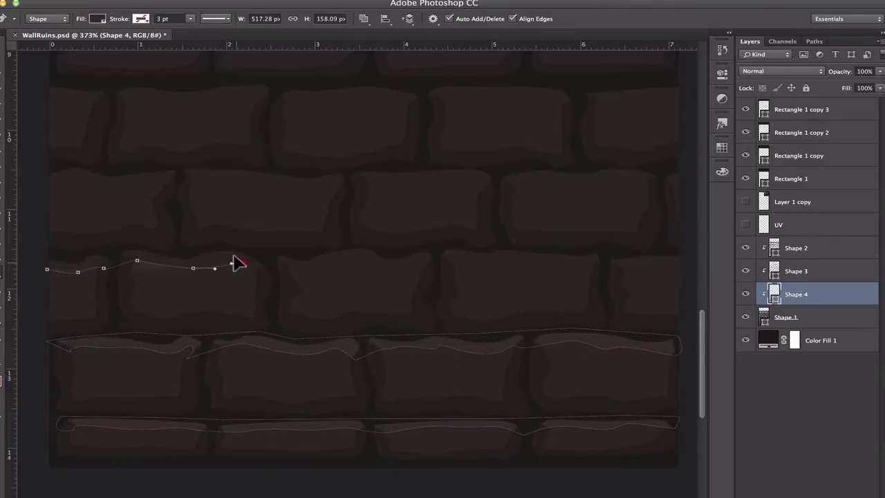
- Outline the top-edge highlight across the third large row beneath the middle thin rows on Shape 4
{"action": "left_click", "coordinate": [236, 264]}
{"action": "left_click", "coordinate": [350, 261]}
{"action": "left_click", "coordinate": [514, 263]}
{"action": "left_click", "coordinate": [635, 266]}
{"action": "left_click", "coordinate": [691, 264]}
{"action": "left_click", "coordinate": [587, 247]}
{"action": "left_click", "coordinate": [417, 247]}
{"action": "left_click", "coordinate": [251, 248]}
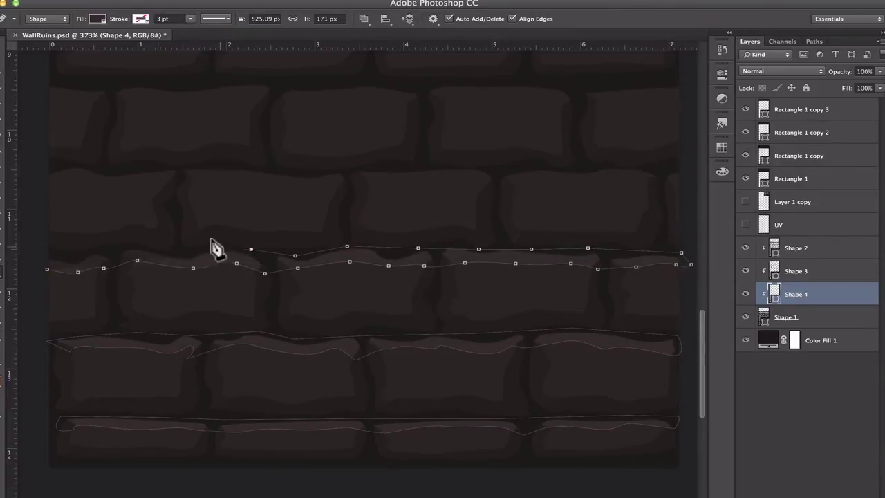
{"action": "left_click", "coordinate": [45, 269]}
- Outline the top-edge highlight across the second large row beneath the middle thin rows and close the shape
{"action": "scroll", "coordinate": [45, 266], "scroll_direction": "up", "scroll_amount": 5}
{"action": "left_click", "coordinate": [48, 251]}
{"action": "left_click_drag", "start_coordinate": [78, 247], "coordinate": [89, 250]}
{"action": "left_click", "coordinate": [109, 252]}
{"action": "left_click_drag", "start_coordinate": [202, 248], "coordinate": [213, 246]}
{"action": "left_click_drag", "start_coordinate": [265, 249], "coordinate": [277, 251]}
{"action": "left_click_drag", "start_coordinate": [377, 250], "coordinate": [385, 249]}
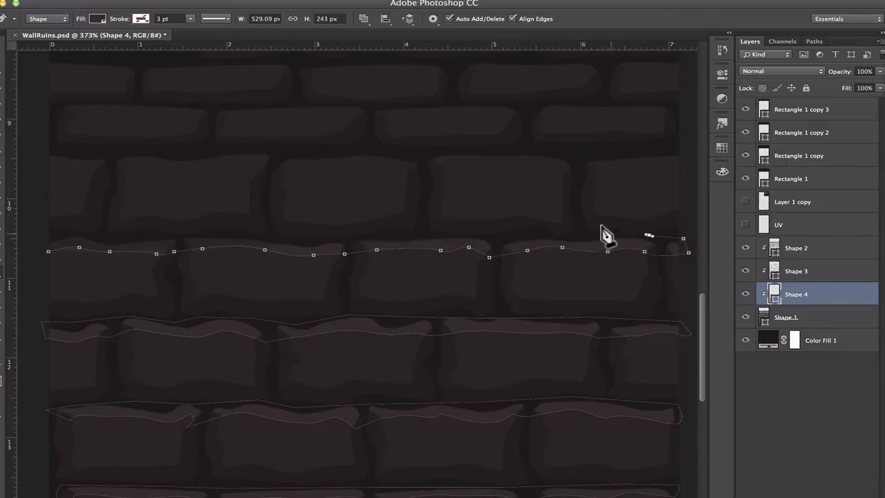
{"action": "left_click_drag", "start_coordinate": [326, 241], "coordinate": [270, 237]}
{"action": "left_click", "coordinate": [38, 236]}
{"action": "left_click", "coordinate": [48, 251]}
- Draw a closed top-edge highlight across the large row directly beneath the two middle thin rows on Shape 4
{"action": "scroll", "coordinate": [40, 244], "scroll_direction": "up", "scroll_amount": 10}
{"action": "scroll", "coordinate": [40, 245], "scroll_direction": "down", "scroll_amount": 2}
{"action": "left_click", "coordinate": [47, 349]}
{"action": "left_click_drag", "start_coordinate": [209, 353], "coordinate": [223, 351]}
{"action": "left_click_drag", "start_coordinate": [506, 348], "coordinate": [522, 355]}
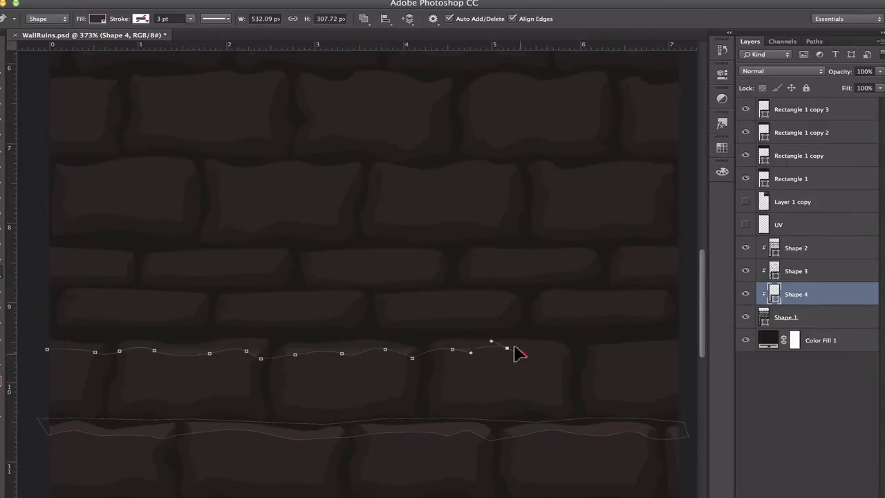
{"action": "left_click", "coordinate": [690, 347]}
{"action": "left_click", "coordinate": [550, 332]}
{"action": "left_click", "coordinate": [40, 336]}
{"action": "left_click", "coordinate": [47, 349]}
- Draw a closed top-edge highlight across the large row directly above the two middle thin rows on Shape 4
{"action": "scroll", "coordinate": [50, 346], "scroll_direction": "up", "scroll_amount": 5}
{"action": "left_click", "coordinate": [66, 250]}
{"action": "left_click_drag", "start_coordinate": [233, 236], "coordinate": [245, 237]}
{"action": "left_click_drag", "start_coordinate": [514, 241], "coordinate": [521, 244]}
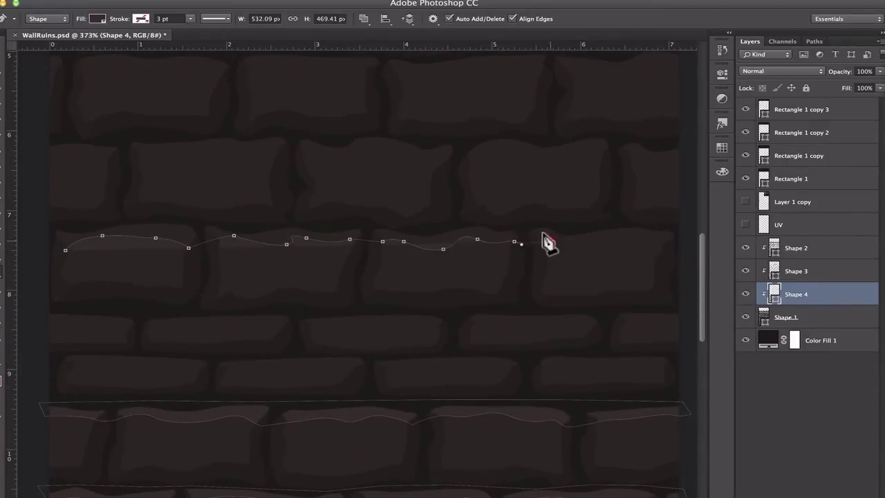
{"action": "left_click", "coordinate": [679, 242]}
{"action": "left_click", "coordinate": [529, 221]}
{"action": "left_click", "coordinate": [371, 227]}
{"action": "left_click", "coordinate": [56, 229]}
{"action": "left_click", "coordinate": [65, 250]}
- Adjust the lower edge of the Shape 2 shading in the second large row above the middle thin rows
{"action": "left_click", "coordinate": [796, 271]}
{"action": "left_click", "coordinate": [796, 247]}
{"action": "key", "text": "a"}
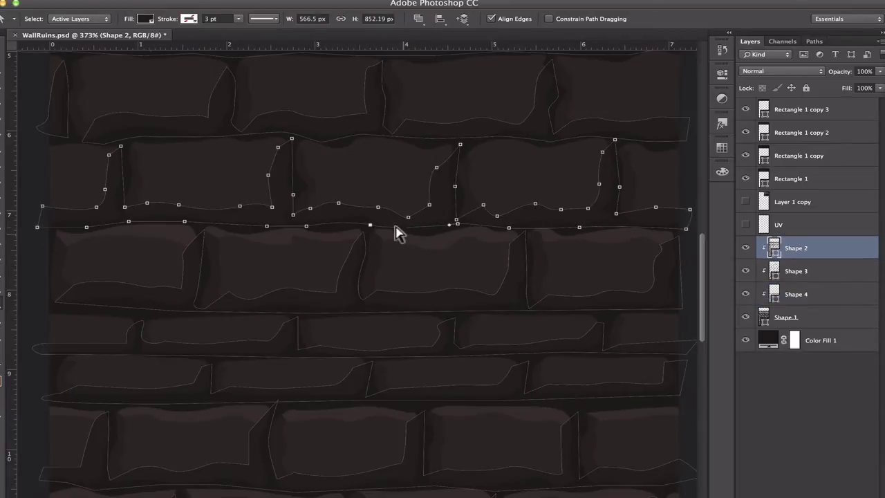
- Outline the top-edge highlight across the second large row above the middle thin rows on Shape 4
{"action": "scroll", "coordinate": [408, 266], "scroll_direction": "up", "scroll_amount": 10}
{"action": "key", "text": "p"}
{"action": "left_click", "coordinate": [796, 294]}
{"action": "left_click", "coordinate": [47, 349]}
{"action": "key", "text": "super+z"}
{"action": "left_click", "coordinate": [796, 294]}
{"action": "left_click", "coordinate": [43, 358]}
{"action": "left_click_drag", "start_coordinate": [315, 354], "coordinate": [322, 355]}
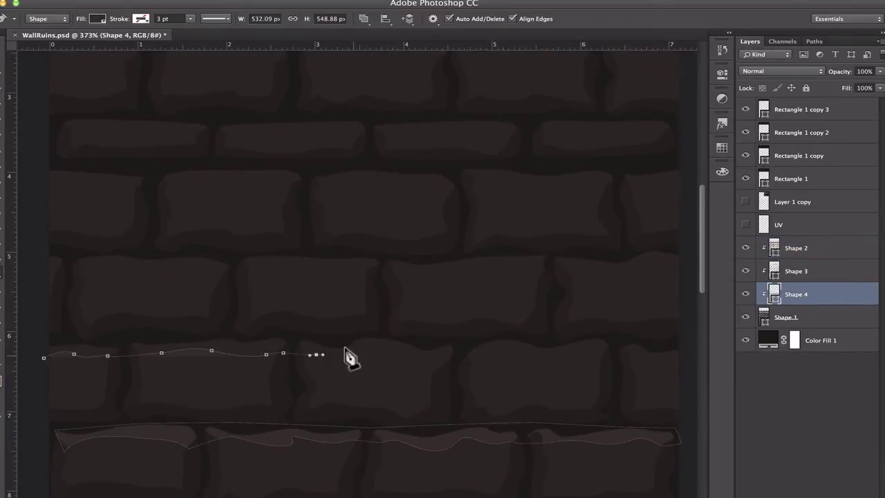
{"action": "left_click", "coordinate": [352, 356]}
{"action": "left_click", "coordinate": [439, 369]}
{"action": "left_click", "coordinate": [505, 353]}
{"action": "left_click_drag", "start_coordinate": [607, 354], "coordinate": [614, 358]}
{"action": "left_click", "coordinate": [646, 355]}
{"action": "left_click", "coordinate": [678, 361]}
{"action": "left_click", "coordinate": [687, 345]}
{"action": "left_click", "coordinate": [526, 344]}
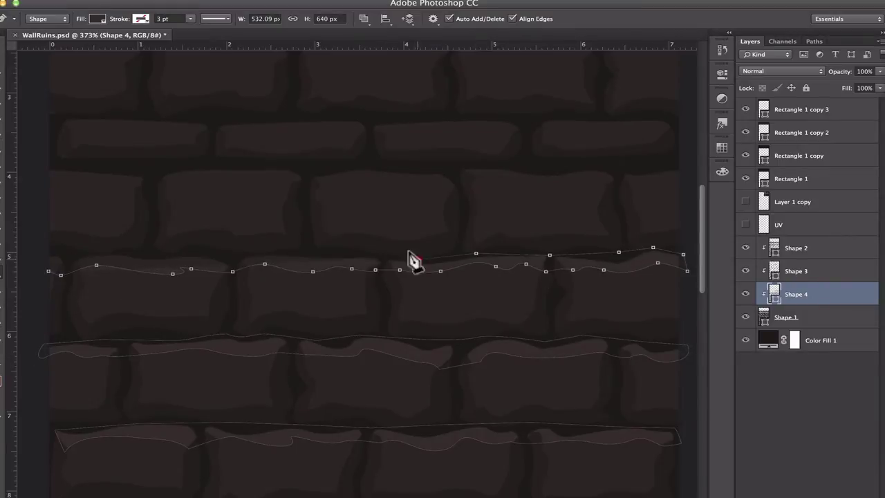
- Complete and close the top-edge highlight across the third large row above the middle thin rows on Shape 4
{"action": "left_click", "coordinate": [116, 253]}
{"action": "left_click", "coordinate": [64, 255]}
{"action": "left_click", "coordinate": [39, 253]}
{"action": "left_click", "coordinate": [48, 271]}
- Draw a closed top-edge highlight across the large row directly beneath the upper thin row on Shape 4
{"action": "scroll", "coordinate": [44, 287], "scroll_direction": "up", "scroll_amount": 5}
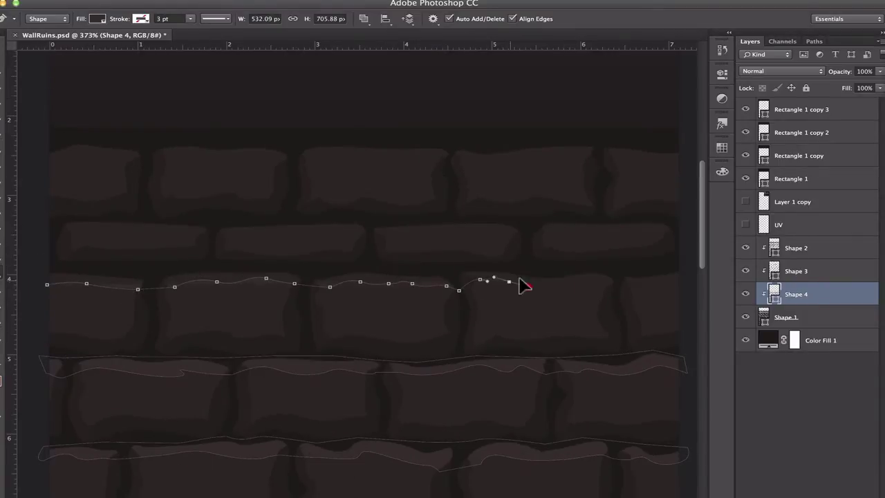
{"action": "left_click", "coordinate": [611, 287]}
{"action": "left_click", "coordinate": [688, 279]}
{"action": "left_click", "coordinate": [615, 262]}
{"action": "left_click", "coordinate": [504, 267]}
{"action": "left_click", "coordinate": [35, 268]}
{"action": "left_click", "coordinate": [47, 284]}
- Outline the top-edge highlights of the upper thin row and of the topmost large stone row on Shape 4
{"action": "left_click", "coordinate": [69, 233]}
{"action": "left_click_drag", "start_coordinate": [94, 226], "coordinate": [114, 230]}
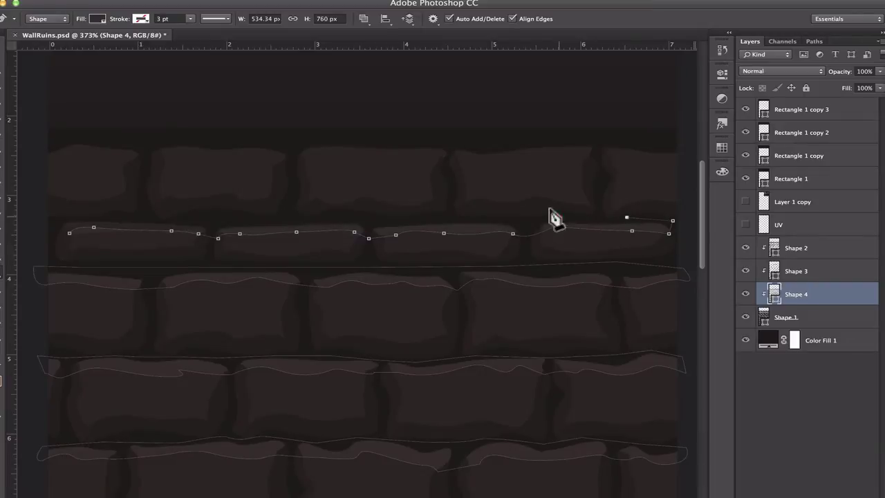
{"action": "left_click", "coordinate": [172, 154]}
{"action": "left_click", "coordinate": [246, 158]}
{"action": "left_click", "coordinate": [277, 166]}
{"action": "left_click", "coordinate": [322, 155]}
{"action": "left_click", "coordinate": [367, 159]}
{"action": "left_click", "coordinate": [416, 156]}
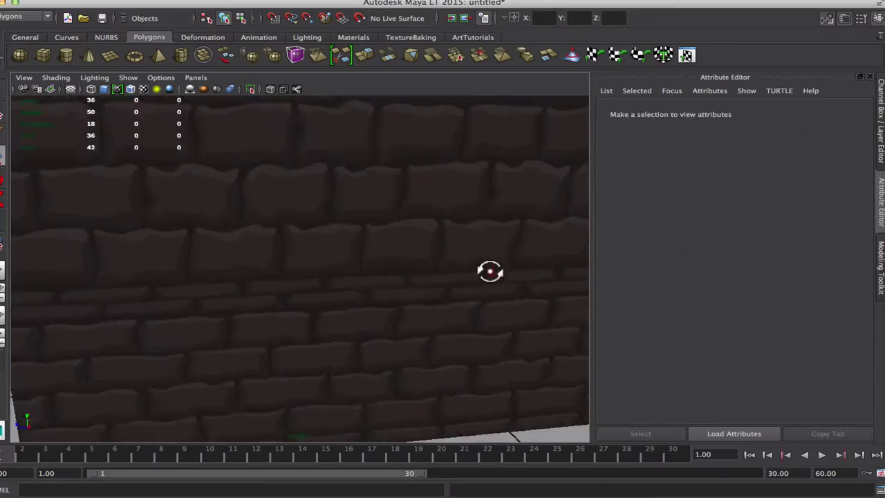
- Inspect the highlighted texture on the wall in Maya LT and add top-edge highlights to the middle thin rows in Photoshop
{"action": "left_click_drag", "start_coordinate": [490, 270], "coordinate": [390, 331], "text": "alt"}
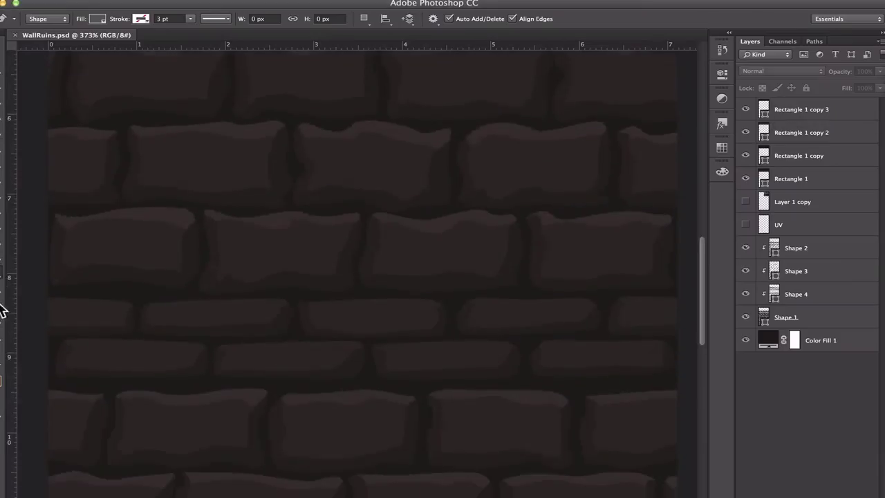
{"action": "left_click", "coordinate": [184, 349]}
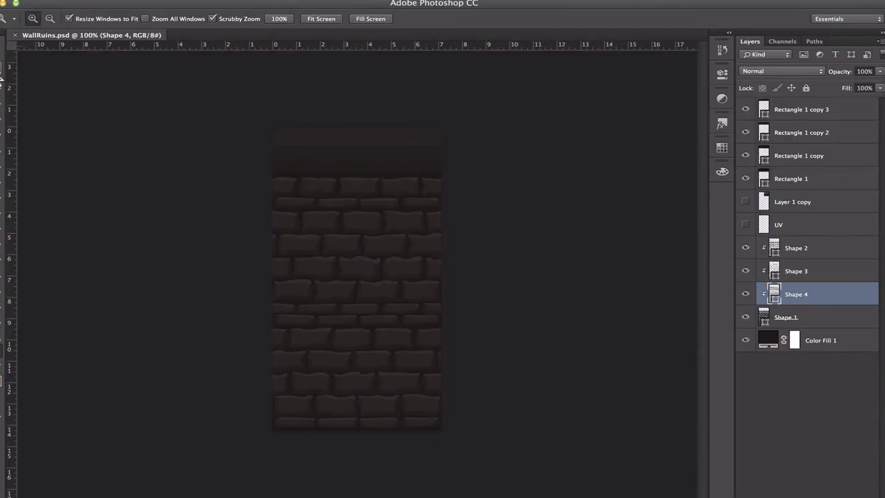
- Select the upper thin row and darken it with a Curves adjustment above the UV layer, lowering the curve's middle and white point
{"action": "key", "text": "m"}
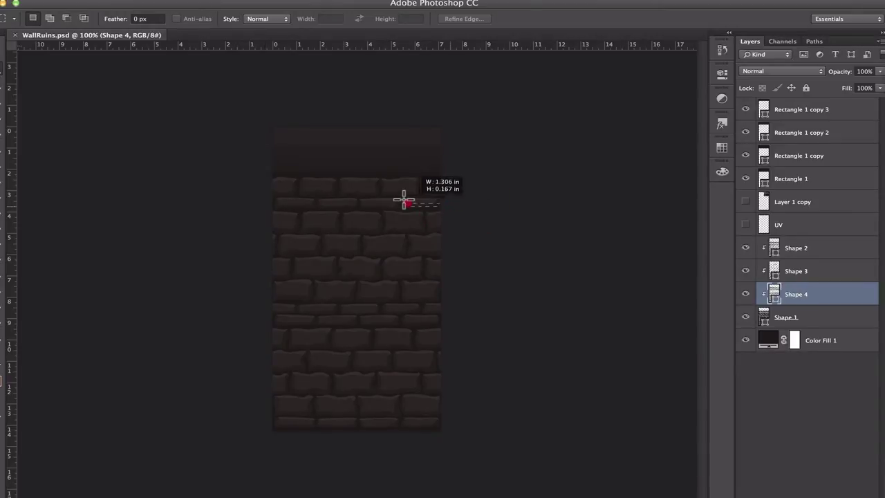
{"action": "left_click_drag", "start_coordinate": [404, 199], "coordinate": [259, 194]}
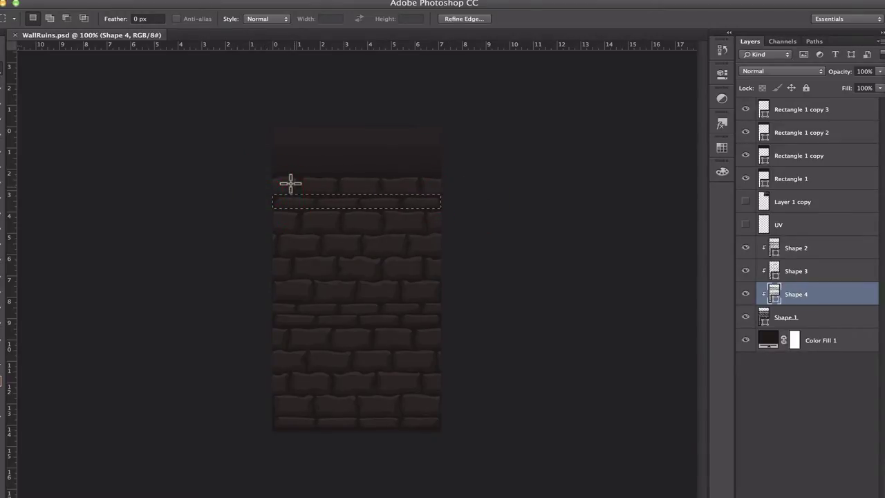
{"action": "left_click", "coordinate": [794, 225]}
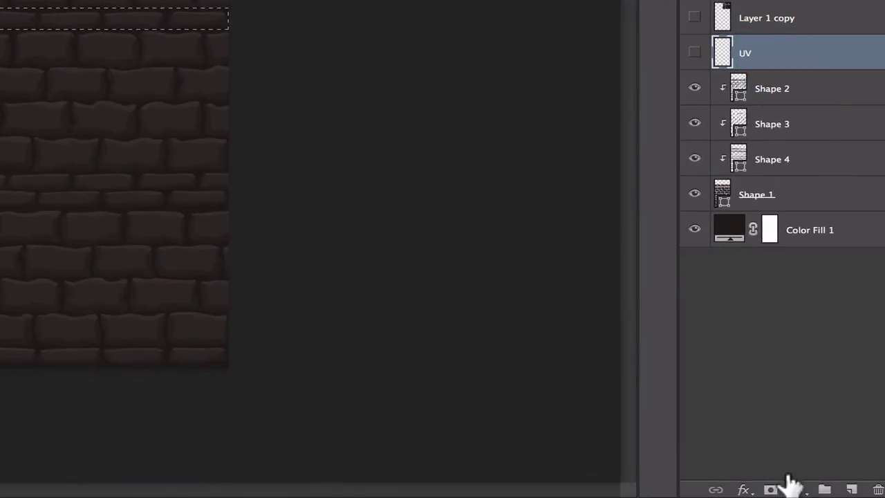
{"action": "left_click", "coordinate": [807, 495]}
{"action": "left_click", "coordinate": [859, 378]}
{"action": "left_click_drag", "start_coordinate": [481, 178], "coordinate": [490, 186]}
{"action": "left_click_drag", "start_coordinate": [611, 68], "coordinate": [612, 87]}
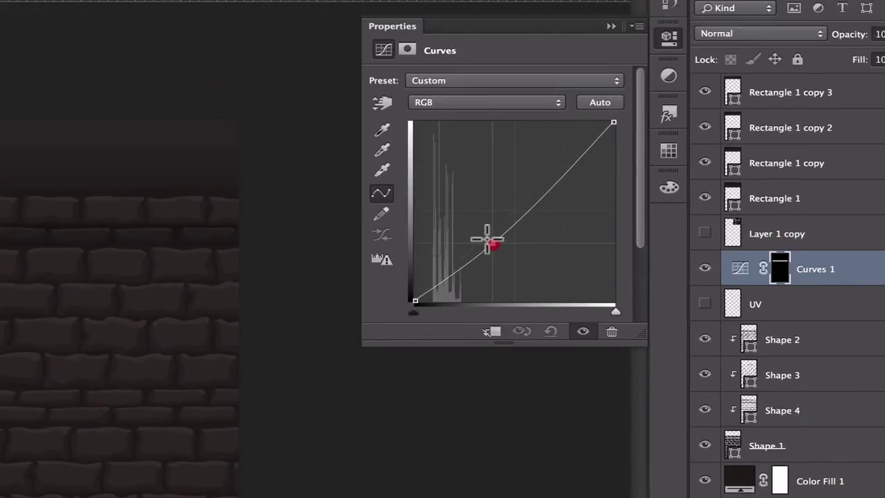
{"action": "left_click_drag", "start_coordinate": [614, 140], "coordinate": [613, 143]}
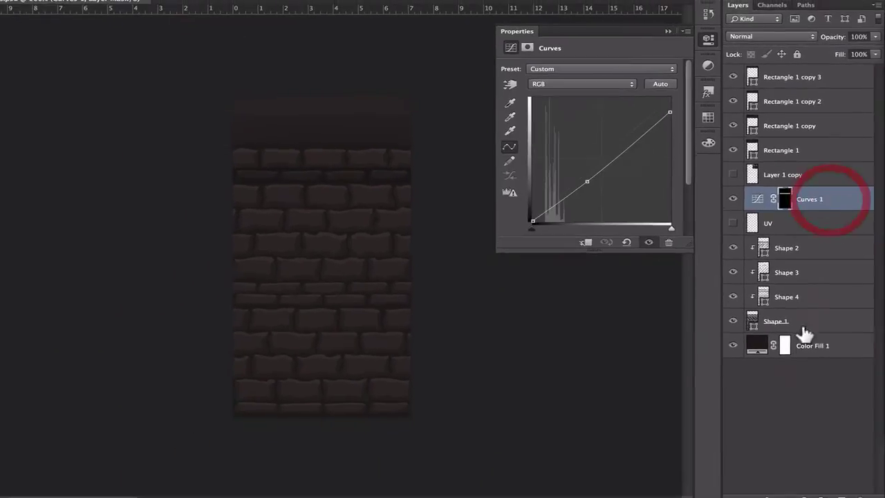
- Darken the two middle thin rows with a second Curves adjustment, and extend the Curves 1 mask to the bottom thin row
{"action": "left_click", "coordinate": [771, 379]}
{"action": "left_click_drag", "start_coordinate": [231, 275], "coordinate": [425, 298]}
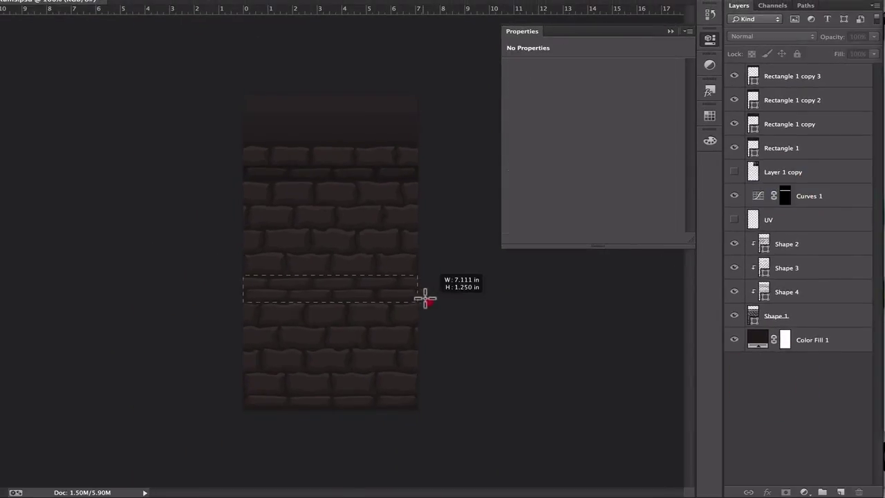
{"action": "left_click", "coordinate": [803, 492]}
{"action": "left_click", "coordinate": [788, 363]}
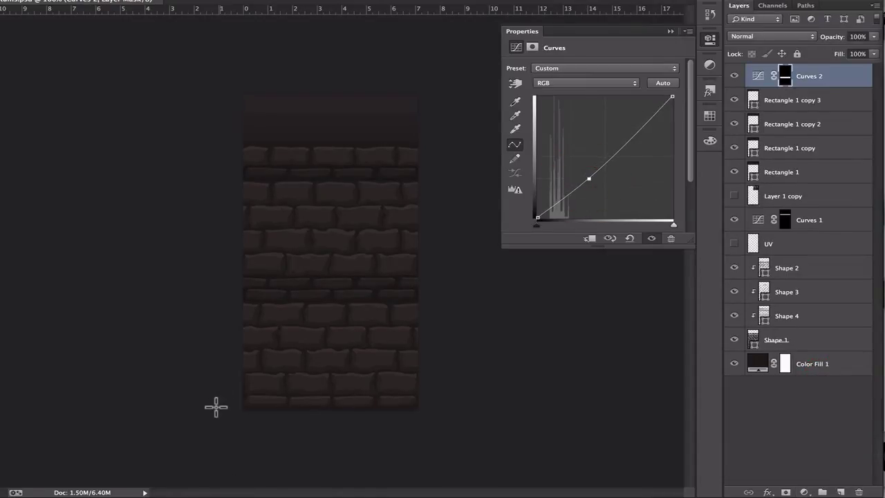
{"action": "left_click_drag", "start_coordinate": [412, 385], "coordinate": [446, 393]}
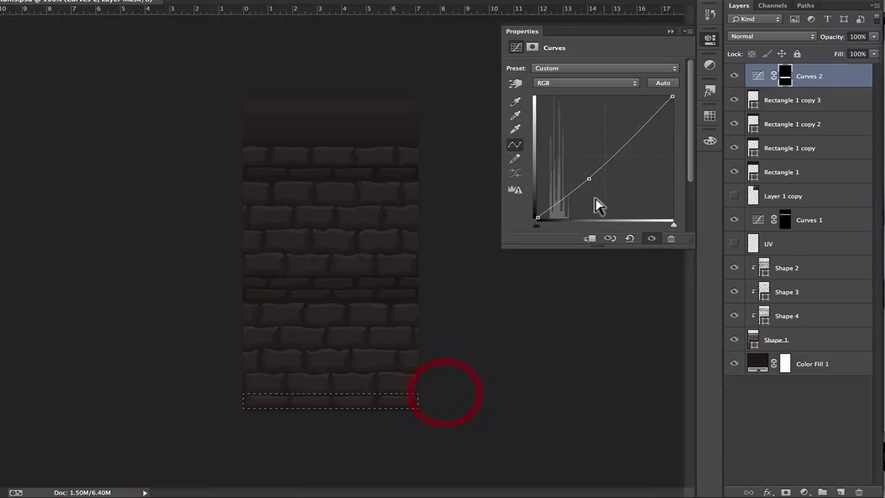
{"action": "left_click", "coordinate": [780, 220]}
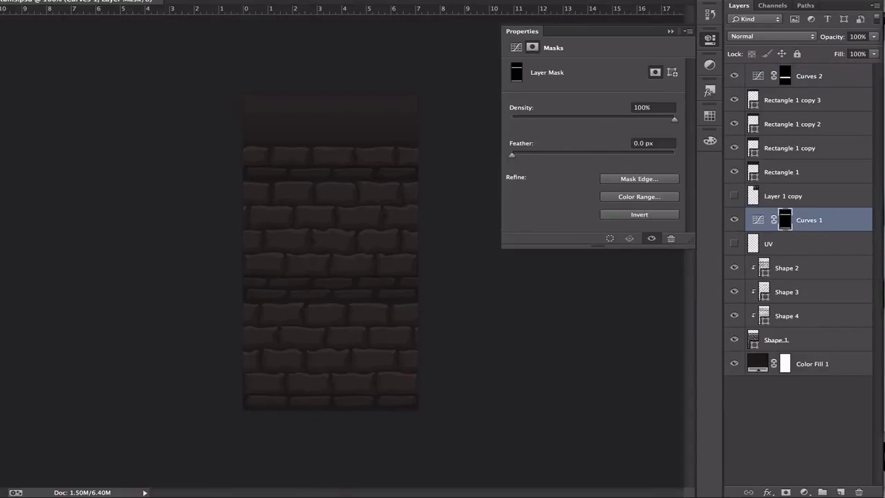
- Switch to Maya LT, reload images/WallRuins.psd in the file1 texture, and inspect the updated wall from the side
{"action": "left_click", "coordinate": [69, 79]}
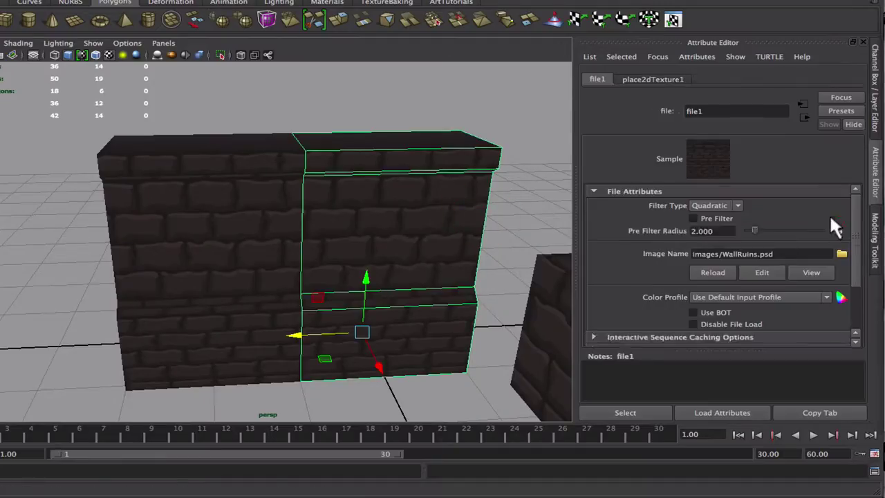
{"action": "left_click", "coordinate": [717, 271]}
{"action": "left_click", "coordinate": [559, 159]}
{"action": "left_click_drag", "start_coordinate": [546, 173], "coordinate": [456, 184], "text": "alt"}
{"action": "right_click_drag", "start_coordinate": [456, 184], "coordinate": [405, 168], "text": "alt"}
{"action": "left_click_drag", "start_coordinate": [405, 168], "coordinate": [518, 185], "text": "alt"}
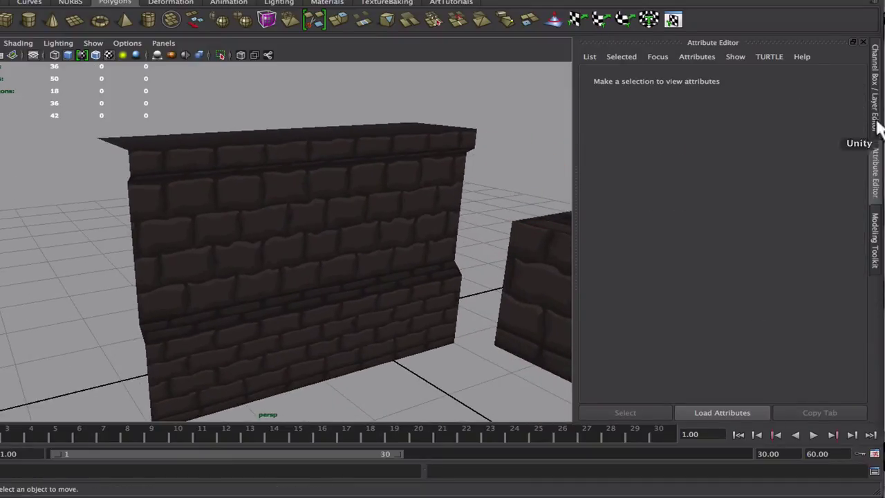
- In Photoshop, darken the wall from the middle thin rows down with a new Curves adjustment, and save the file
{"action": "left_click", "coordinate": [877, 87]}
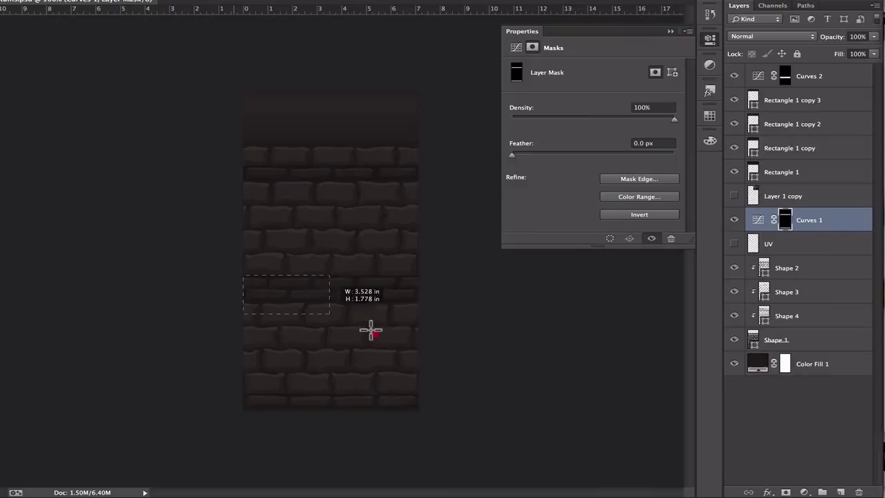
{"action": "left_click_drag", "start_coordinate": [370, 330], "coordinate": [454, 414]}
{"action": "left_click", "coordinate": [803, 492]}
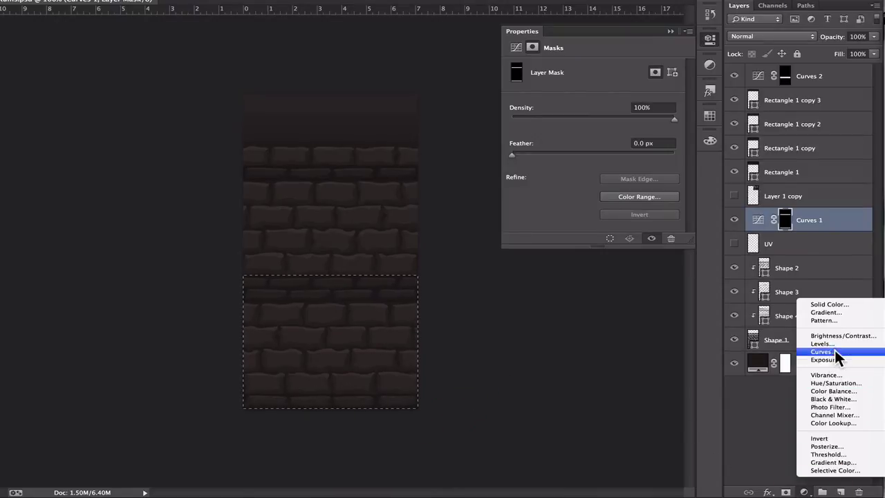
{"action": "left_click", "coordinate": [836, 353]}
{"action": "left_click", "coordinate": [583, 176]}
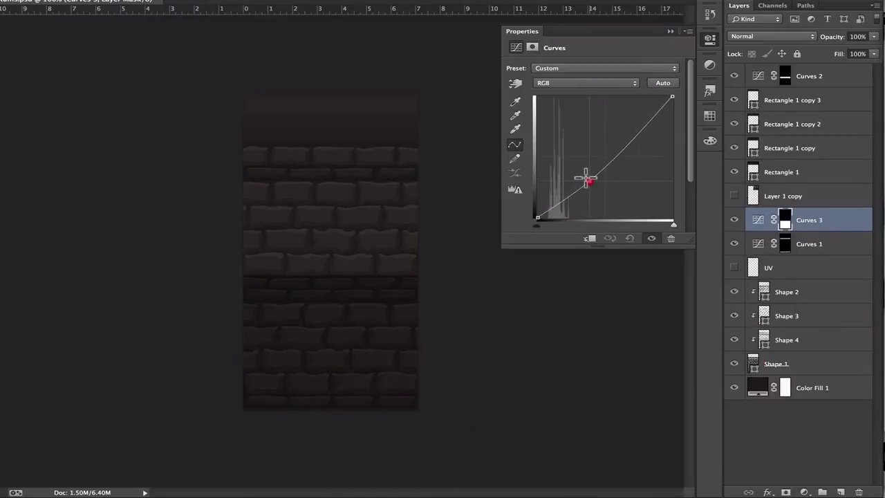
{"action": "left_click", "coordinate": [46, 1]}
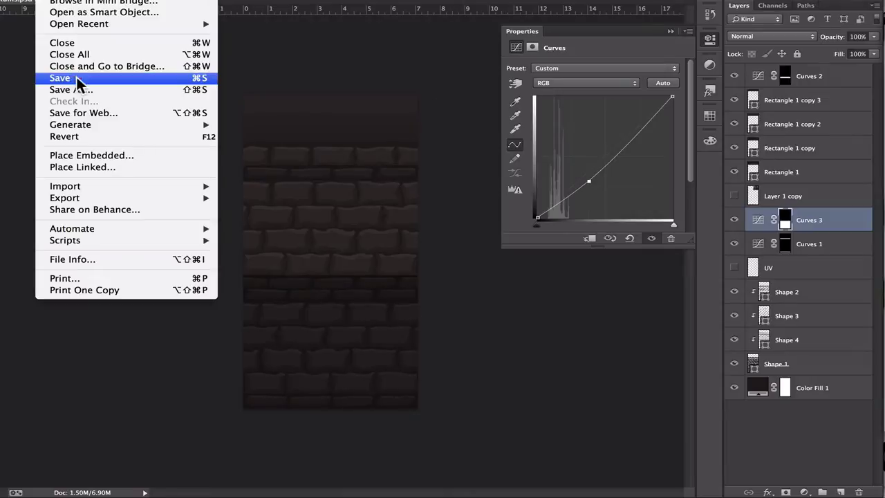
{"action": "left_click", "coordinate": [79, 80]}
- Switch to Maya LT, reload the phong1 color texture on the wall, and inspect the darkened lower section
{"action": "left_click", "coordinate": [878, 298]}
{"action": "left_click", "coordinate": [436, 232]}
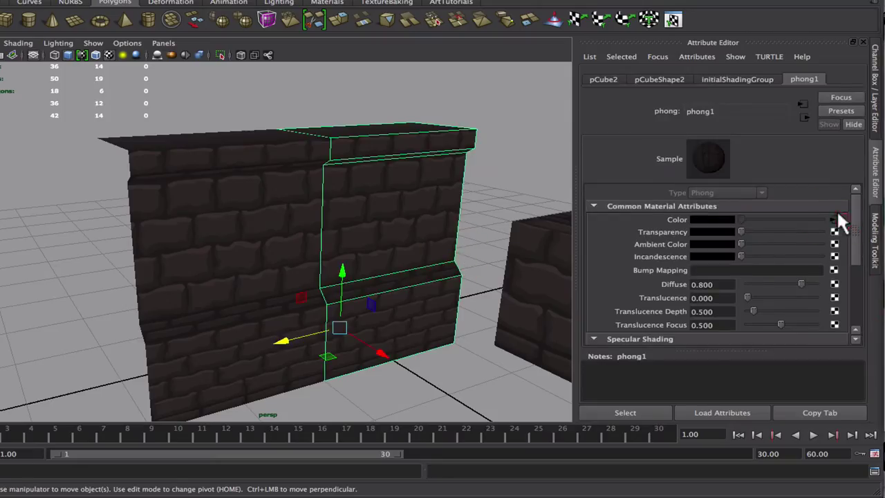
{"action": "left_click", "coordinate": [834, 219]}
{"action": "left_click", "coordinate": [715, 273]}
{"action": "left_click", "coordinate": [508, 173]}
{"action": "left_click_drag", "start_coordinate": [435, 238], "coordinate": [385, 255], "text": "alt"}
{"action": "scroll", "coordinate": [385, 255], "scroll_direction": "down", "scroll_amount": 5}
{"action": "left_click_drag", "start_coordinate": [297, 254], "coordinate": [339, 238], "text": "alt"}
{"action": "right_click_drag", "start_coordinate": [359, 253], "coordinate": [407, 272], "text": "alt"}
{"action": "right_click_drag", "start_coordinate": [311, 259], "coordinate": [338, 261], "text": "alt"}
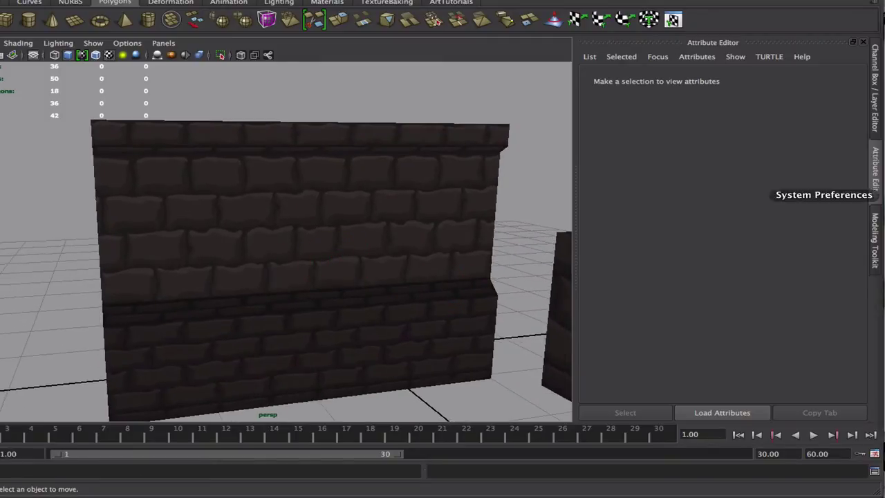
- In Photoshop, select several scattered stones in the lower rows and darken them slightly with a new Curves adjustment
{"action": "left_click", "coordinate": [877, 93]}
{"action": "left_click", "coordinate": [407, 346]}
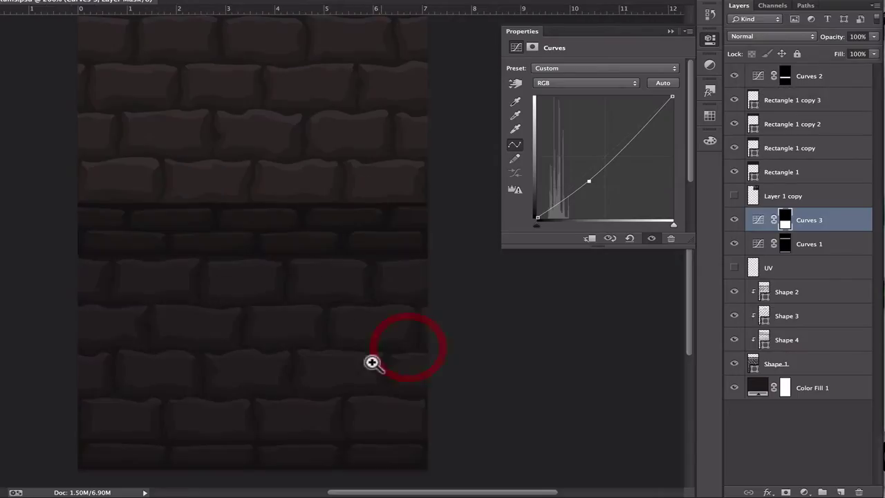
{"action": "left_click_drag", "start_coordinate": [205, 254], "coordinate": [109, 305]}
{"action": "left_click_drag", "start_coordinate": [293, 347], "coordinate": [365, 391], "text": "shift"}
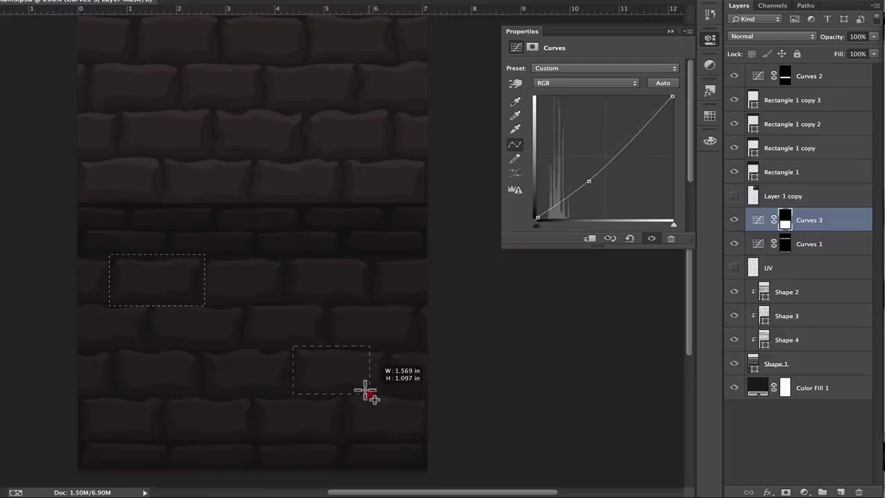
{"action": "left_click_drag", "start_coordinate": [256, 444], "coordinate": [163, 394], "text": "shift"}
{"action": "left_click_drag", "start_coordinate": [452, 268], "coordinate": [452, 255], "text": "shift"}
{"action": "left_click_drag", "start_coordinate": [61, 255], "coordinate": [108, 305], "text": "shift"}
{"action": "left_click", "coordinate": [804, 492]}
{"action": "left_click", "coordinate": [826, 353]}
{"action": "left_click_drag", "start_coordinate": [585, 166], "coordinate": [587, 169]}
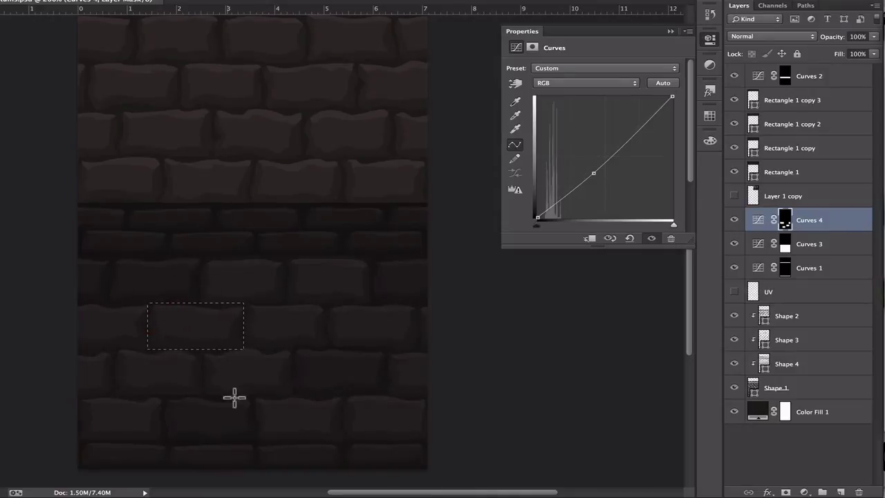
- Brighten two other lower-row stones with another Curves adjustment and view the wall in Maya LT
{"action": "left_click_drag", "start_coordinate": [281, 300], "coordinate": [376, 257], "text": "shift"}
{"action": "left_click", "coordinate": [804, 492]}
{"action": "left_click", "coordinate": [815, 360]}
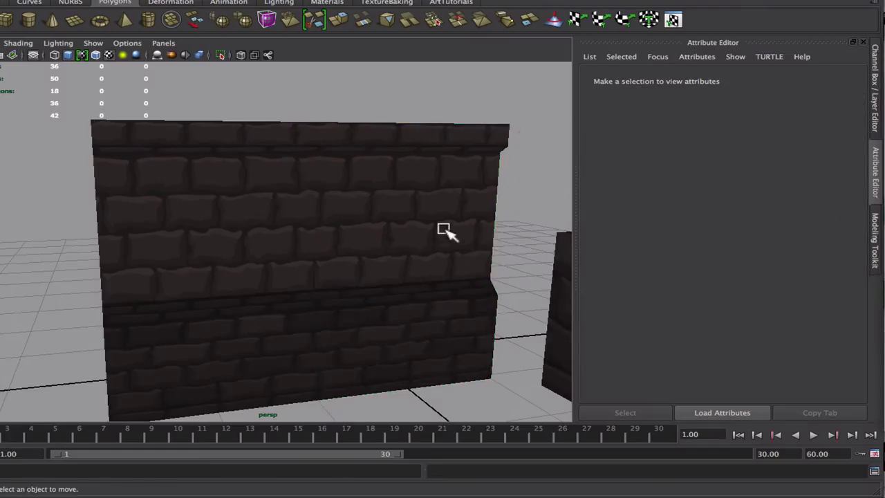
{"action": "left_click_drag", "start_coordinate": [444, 233], "coordinate": [324, 237], "text": "alt"}
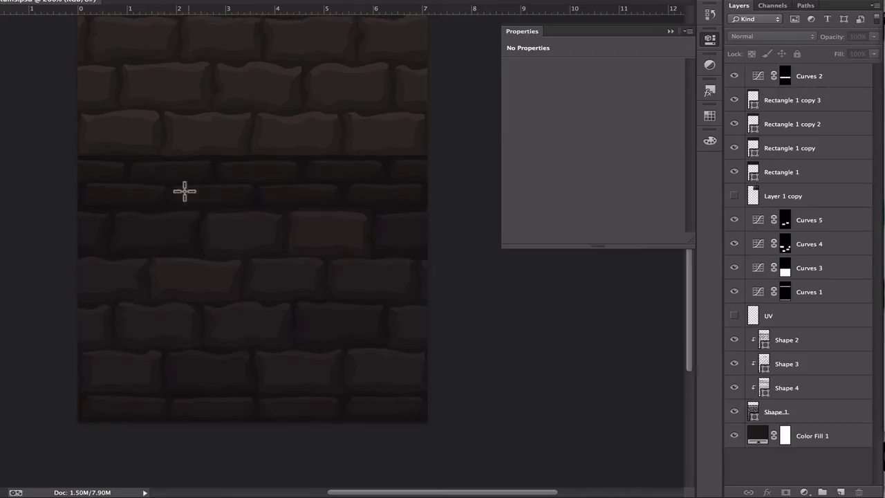
- Darken three upper-section stones, including the one wrapping across the edges, by filling them in the Curves 4 mask with grey
{"action": "left_click", "coordinate": [809, 244]}
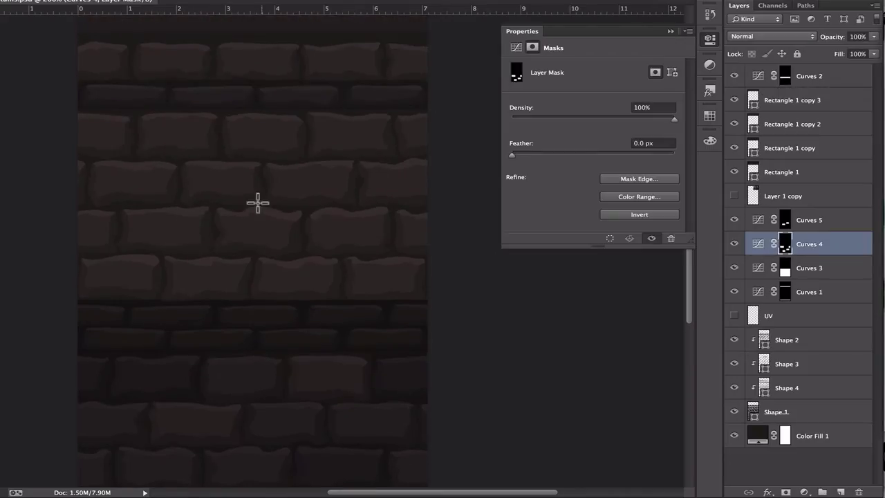
{"action": "left_click_drag", "start_coordinate": [260, 207], "coordinate": [357, 161]}
{"action": "key", "text": "alt+BackSpace"}
{"action": "key", "text": "super+d"}
{"action": "left_click_drag", "start_coordinate": [216, 204], "coordinate": [118, 254]}
{"action": "left_click_drag", "start_coordinate": [137, 161], "coordinate": [62, 109], "text": "shift"}
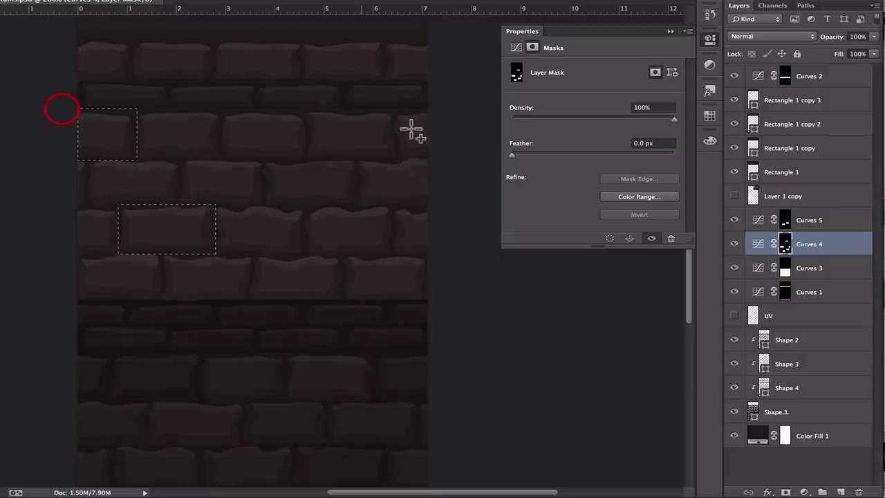
{"action": "left_click_drag", "start_coordinate": [431, 157], "coordinate": [391, 109], "text": "shift"}
{"action": "key", "text": "alt+BackSpace"}
{"action": "key", "text": "super+d"}
- Brighten three upper-section stones by filling them in the Curves 5 mask with grey, and check the wall in Maya LT
{"action": "left_click", "coordinate": [790, 220]}
{"action": "left_click_drag", "start_coordinate": [305, 159], "coordinate": [311, 162]}
{"action": "left_click_drag", "start_coordinate": [302, 203], "coordinate": [391, 255], "text": "shift"}
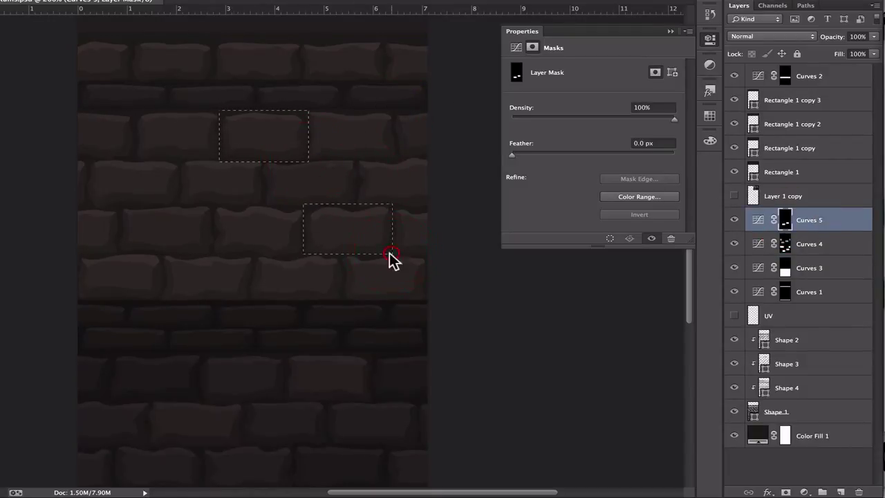
{"action": "left_click_drag", "start_coordinate": [165, 251], "coordinate": [61, 297], "text": "shift"}
{"action": "key", "text": "alt+BackSpace"}
{"action": "key", "text": "super+d"}
{"action": "scroll", "coordinate": [62, 293], "scroll_direction": "up", "scroll_amount": 1}
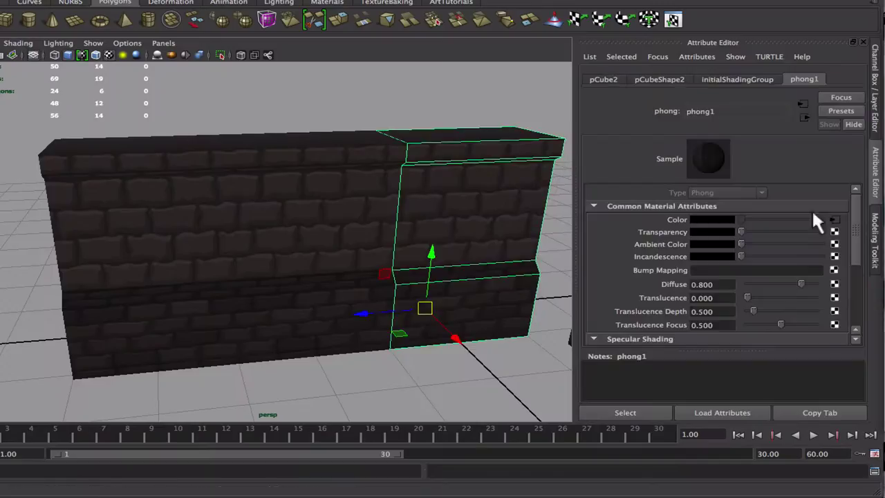
{"action": "left_click_drag", "start_coordinate": [811, 208], "coordinate": [339, 288], "text": "alt"}
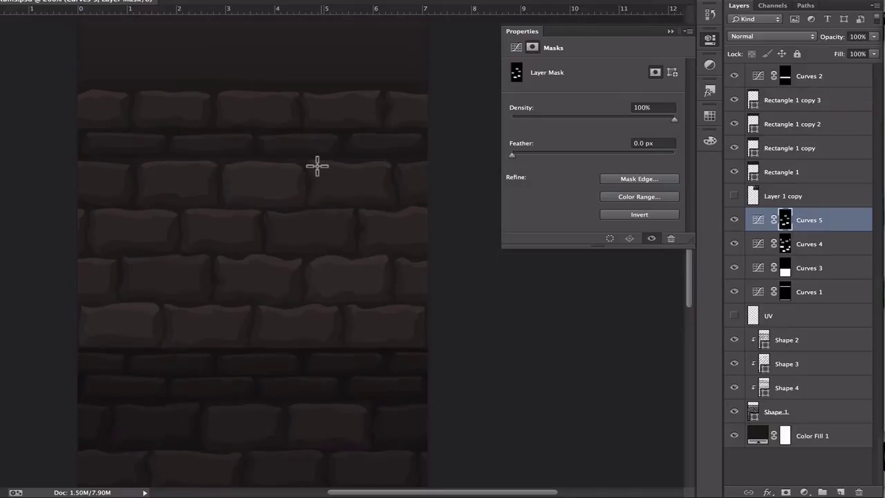
- Brighten two more upper-section stones and the second top-row stone by filling them with white in the Curves 5 mask
{"action": "left_click_drag", "start_coordinate": [179, 208], "coordinate": [264, 253]}
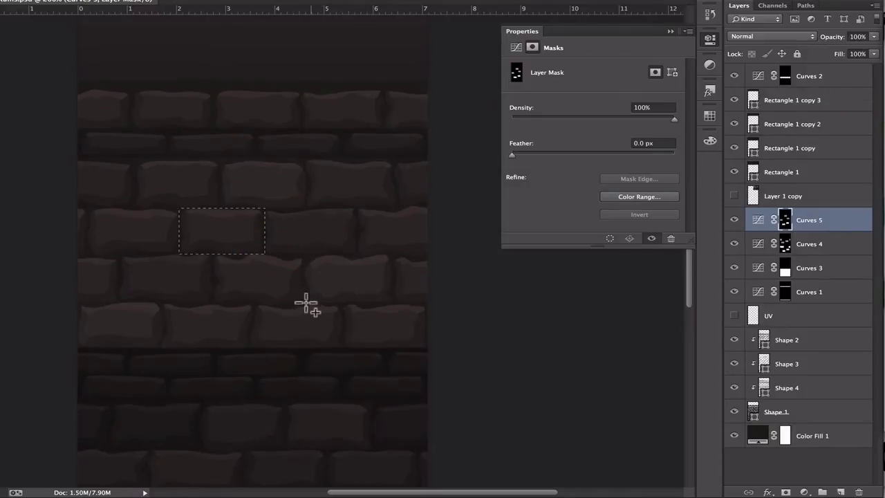
{"action": "left_click_drag", "start_coordinate": [253, 302], "coordinate": [343, 348], "text": "shift"}
{"action": "key", "text": "alt+BackSpace"}
{"action": "key", "text": "super+d"}
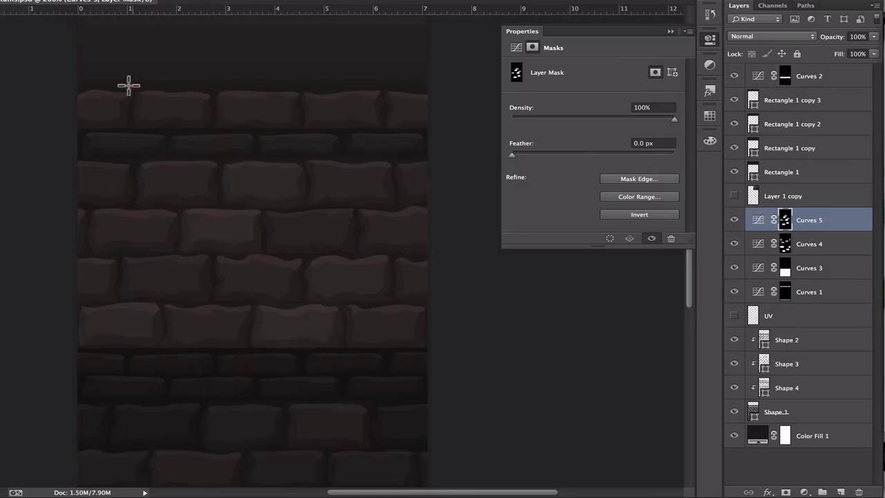
{"action": "left_click_drag", "start_coordinate": [131, 88], "coordinate": [211, 129]}
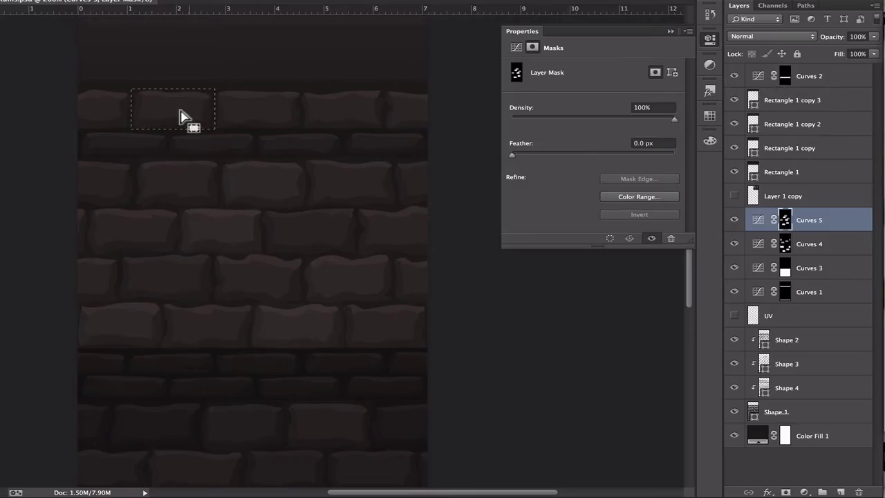
- Darken the third stone of the top row by filling it with white in the Curves 4 mask
{"action": "key", "text": "alt+["}
{"action": "left_click_drag", "start_coordinate": [300, 89], "coordinate": [297, 130]}
{"action": "key", "text": "alt+BackSpace"}
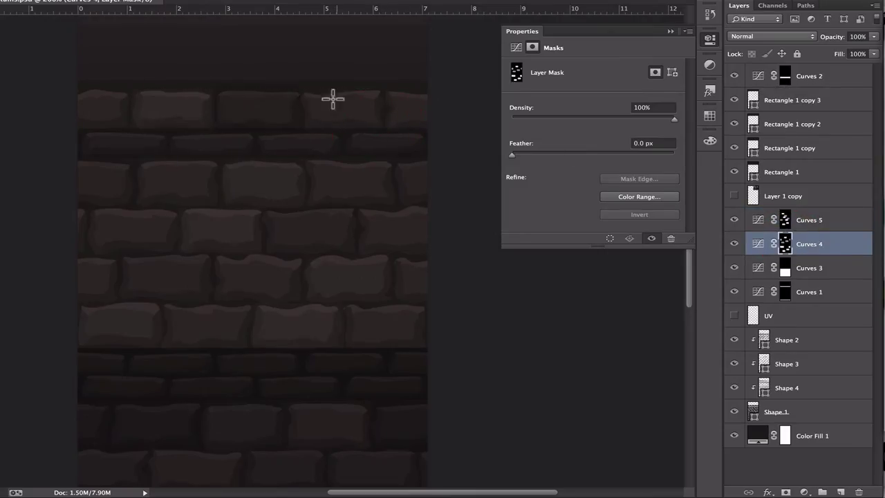
{"action": "key", "text": "super+d"}
{"action": "left_click", "coordinate": [765, 388]}
{"action": "left_click", "coordinate": [765, 388], "text": "super"}
{"action": "left_click", "coordinate": [784, 220], "text": "alt"}
{"action": "key", "text": "super+d"}
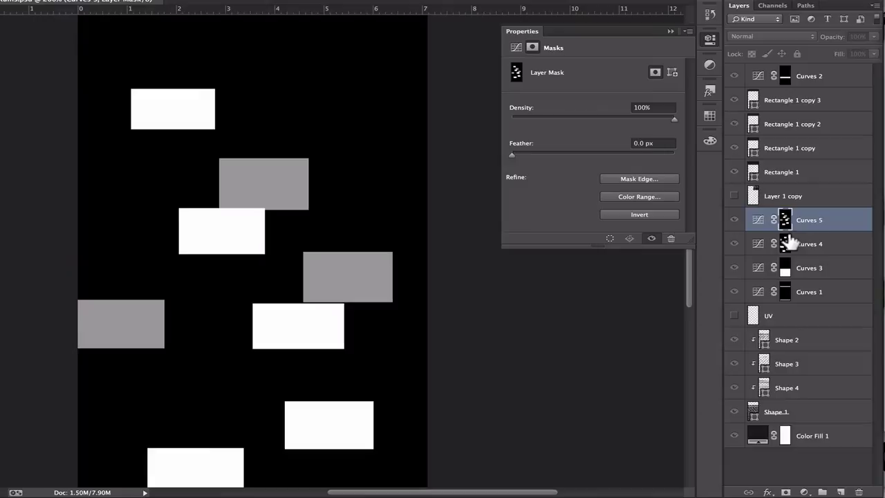
{"action": "left_click", "coordinate": [784, 244]}
{"action": "left_click", "coordinate": [783, 245], "text": "alt"}
{"action": "left_click", "coordinate": [782, 244], "text": "alt"}
{"action": "left_click", "coordinate": [764, 385]}
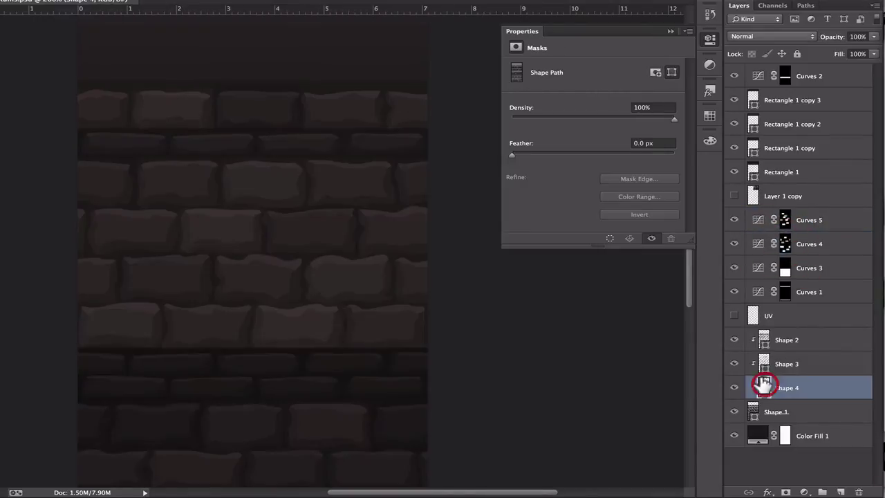
- Load the Shape 1 stone outlines as a selection, invert it, and clear the mortar areas from the Curves 4 mask
{"action": "left_click", "coordinate": [753, 411]}
{"action": "left_click", "coordinate": [754, 411], "text": "ctrl"}
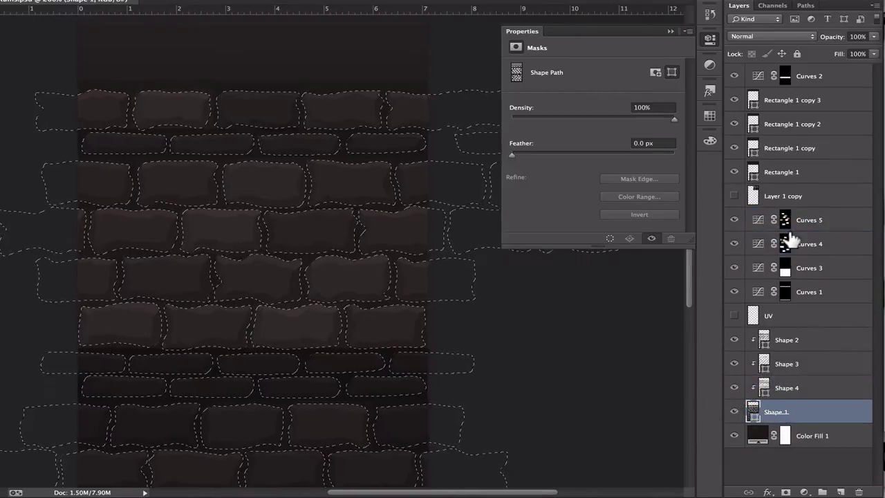
{"action": "left_click", "coordinate": [785, 243], "text": "alt"}
{"action": "left_click", "coordinate": [784, 244]}
{"action": "left_click", "coordinate": [237, 7]}
{"action": "left_click", "coordinate": [247, 57]}
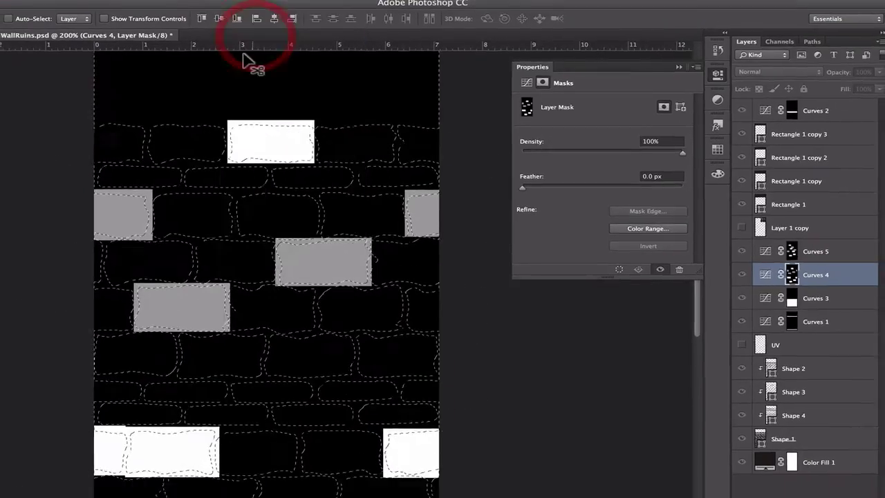
{"action": "key", "text": "Delete"}
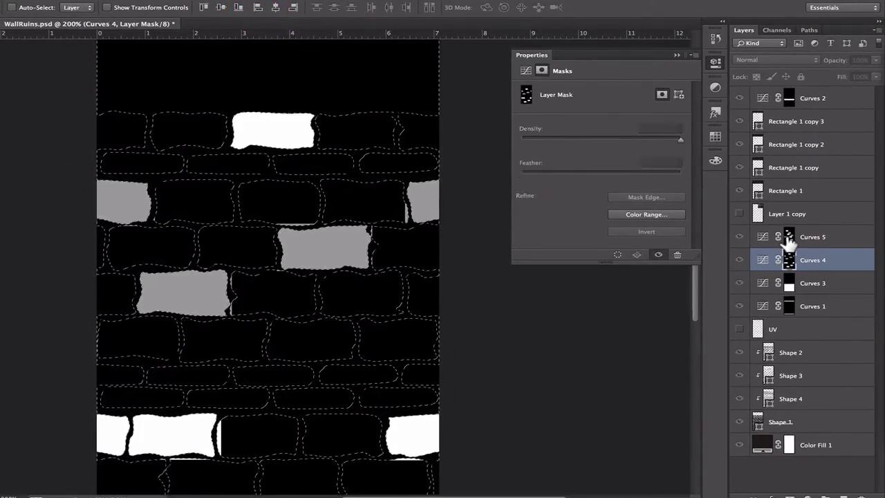
- Clear the same mortar areas from the Curves 5 mask, deselect, and return to the full texture view
{"action": "left_click", "coordinate": [787, 236], "text": "alt"}
{"action": "key", "text": "Delete"}
{"action": "key", "text": "ctrl+d"}
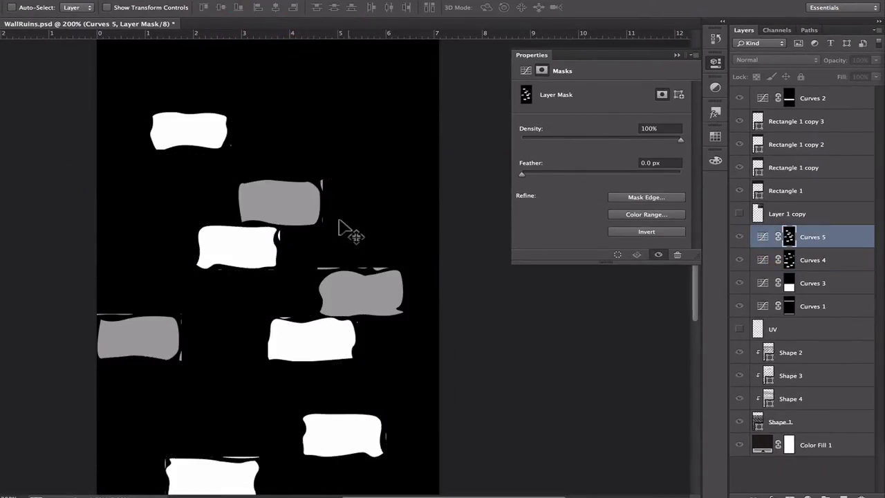
{"action": "scroll", "coordinate": [401, 306], "scroll_direction": "down", "scroll_amount": 3}
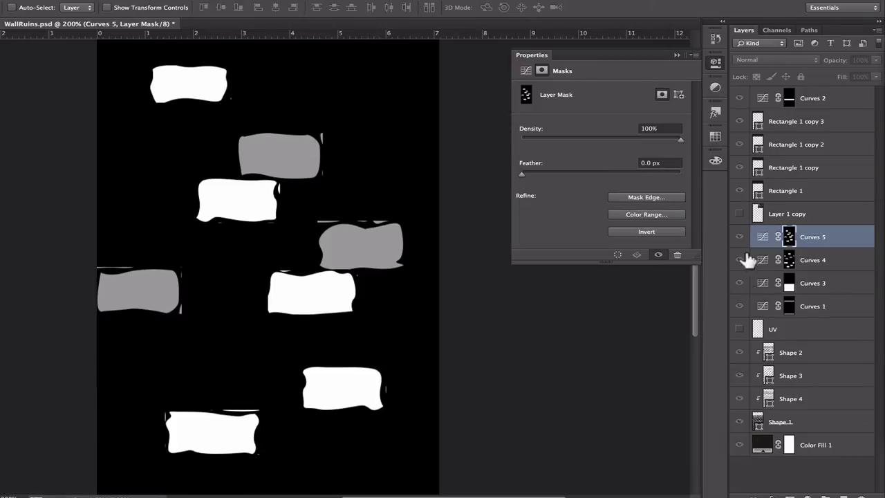
{"action": "left_click", "coordinate": [787, 236], "text": "alt"}
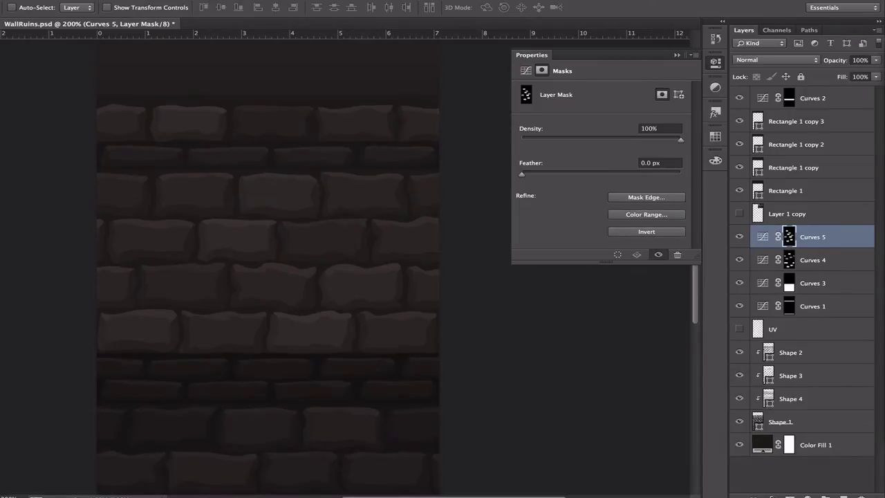
- Save the WallRuins.psd texture and collapse the mask properties
{"action": "left_click", "coordinate": [66, 1]}
{"action": "left_click", "coordinate": [85, 99]}
{"action": "scroll", "coordinate": [270, 113], "scroll_direction": "up", "scroll_amount": 3}
{"action": "left_click", "coordinate": [719, 66]}
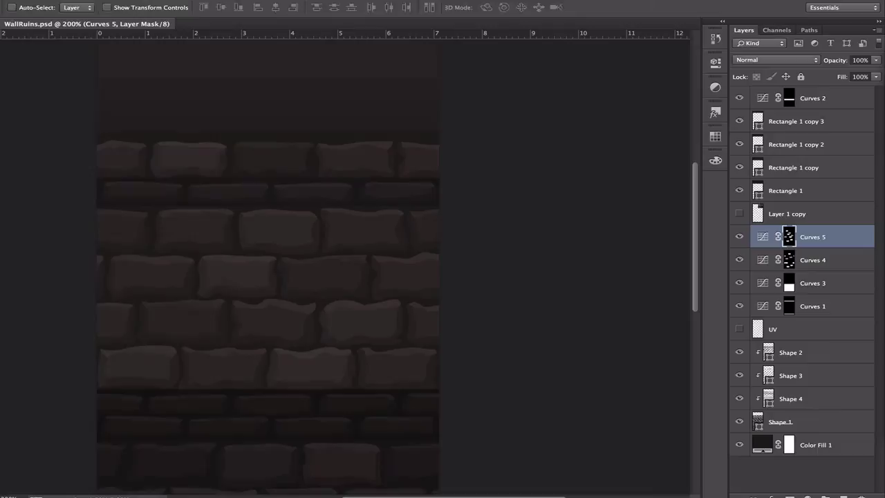
- Set the brush size to 67 px and add a new layer directly above Shape 2, clipped to the stone shapes
{"action": "key", "text": "z"}
{"action": "right_click", "coordinate": [259, 312]}
{"action": "left_click", "coordinate": [276, 318]}
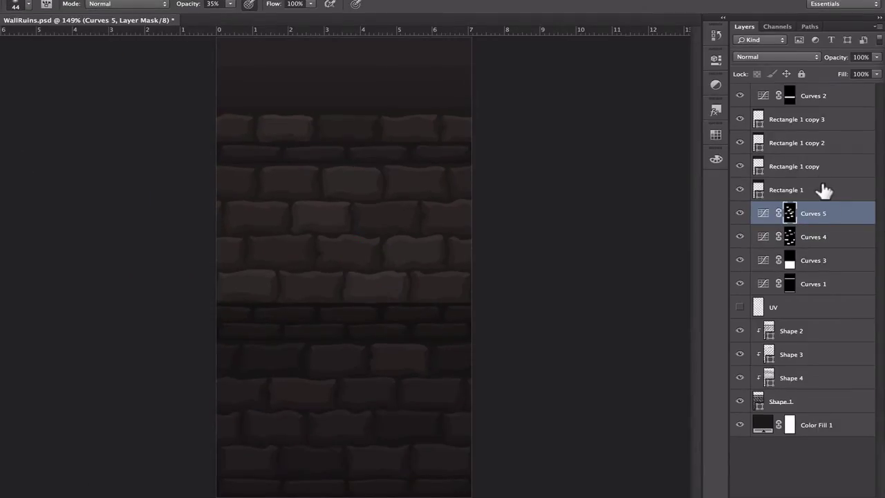
{"action": "left_click", "coordinate": [823, 190]}
{"action": "left_click", "coordinate": [839, 494]}
{"action": "right_click", "coordinate": [312, 143]}
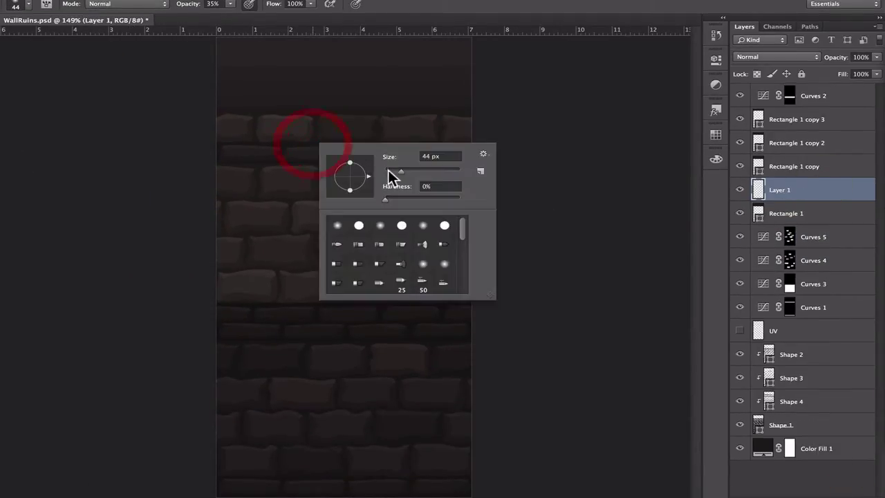
{"action": "left_click_drag", "start_coordinate": [388, 174], "coordinate": [405, 174]}
{"action": "mouse_move", "coordinate": [781, 189]}
{"action": "left_mouse_down"}
{"action": "mouse_move", "coordinate": [800, 256]}
{"action": "mouse_move", "coordinate": [802, 339]}
{"action": "left_mouse_up"}
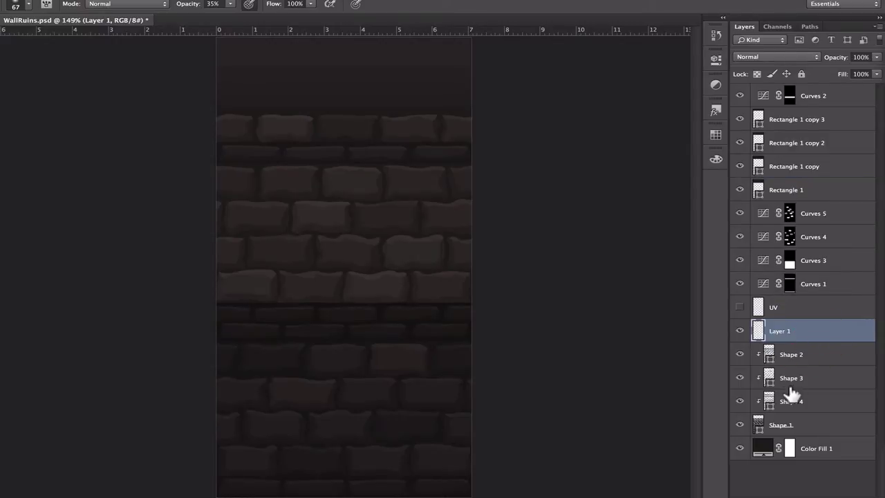
{"action": "left_click", "coordinate": [784, 337], "text": "alt"}
- Try a soft light brush stroke across the upper stones on Layer 1 and undo it
{"action": "left_click_drag", "start_coordinate": [318, 177], "coordinate": [429, 170]}
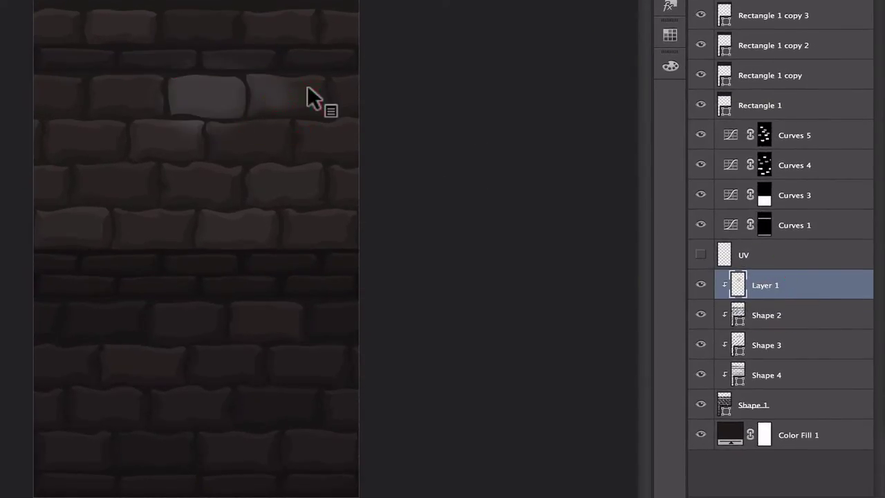
{"action": "key", "text": "super+z"}
- Enlarge the brush further and lower its opacity to 16%
{"action": "right_click", "coordinate": [200, 89]}
{"action": "left_click_drag", "start_coordinate": [322, 128], "coordinate": [333, 128]}
{"action": "left_click", "coordinate": [400, 40]}
{"action": "left_click_drag", "start_coordinate": [397, 57], "coordinate": [372, 58]}
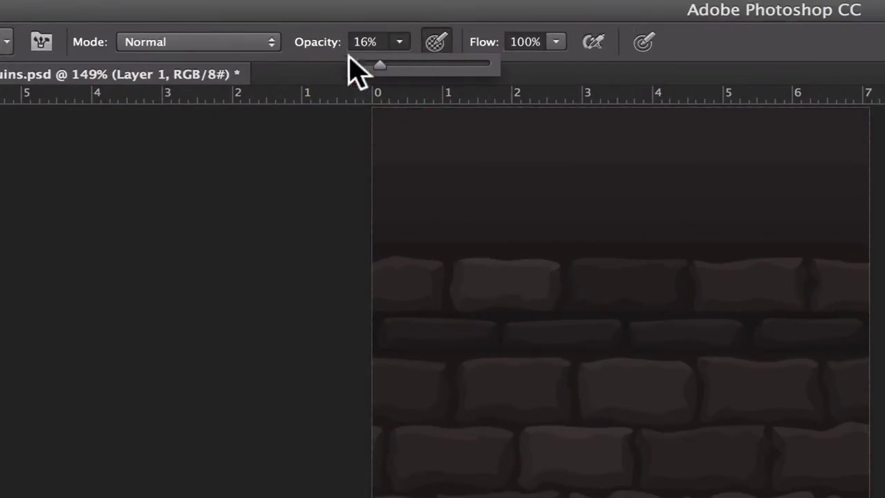
{"action": "left_click", "coordinate": [6, 41]}
{"action": "left_click_drag", "start_coordinate": [85, 112], "coordinate": [99, 112]}
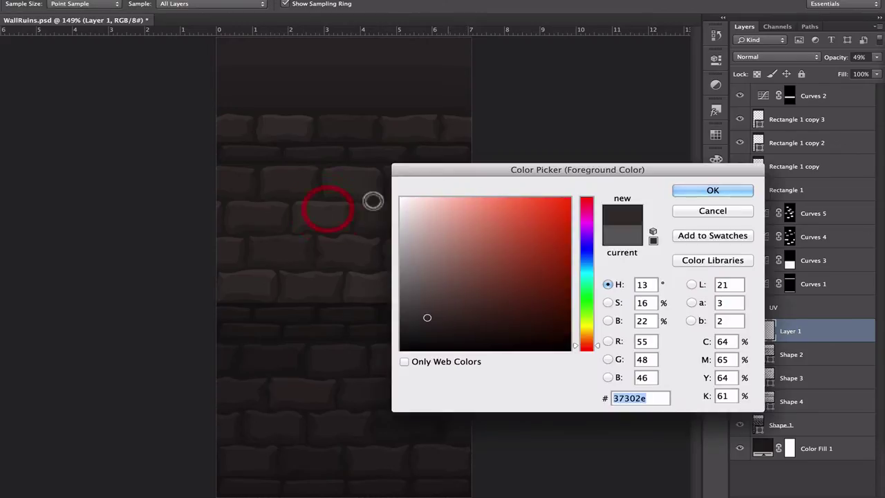
- Sample a stone colour, raise Layer 1's opacity to 87% and brush soft tint over the upper stones at 65 px
{"action": "left_click_drag", "start_coordinate": [328, 209], "coordinate": [316, 199]}
{"action": "left_click", "coordinate": [712, 190]}
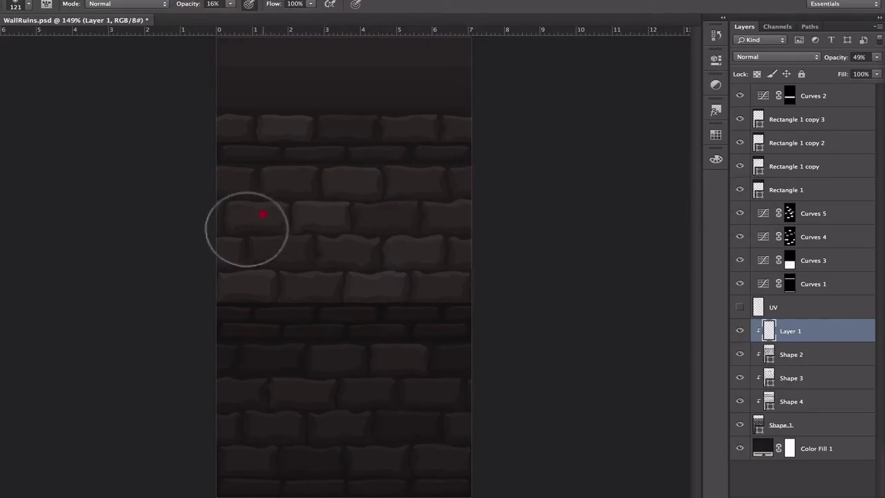
{"action": "left_click_drag", "start_coordinate": [835, 58], "coordinate": [860, 58]}
{"action": "right_click", "coordinate": [237, 235]}
{"action": "left_click_drag", "start_coordinate": [351, 262], "coordinate": [329, 263]}
{"action": "left_click", "coordinate": [319, 212]}
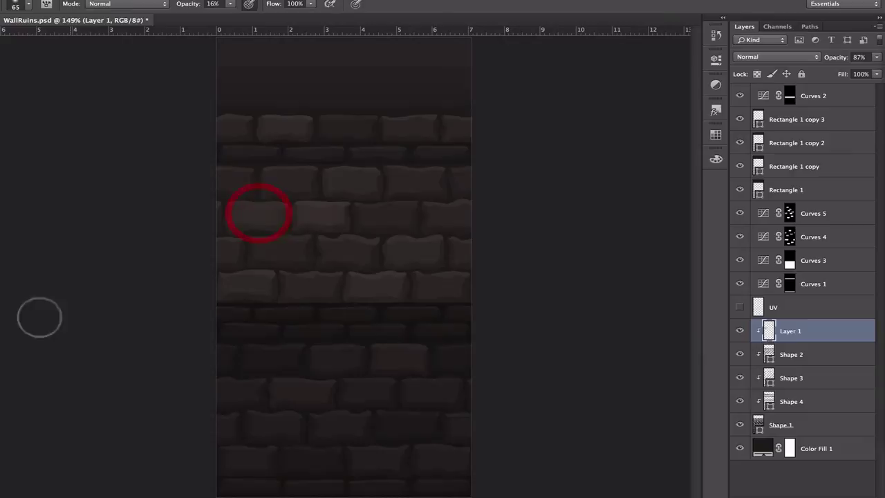
- Tint individual upper stones a subtle reddish brown on Layer 1, compare the layer on and off, and set the brush to 69 px
{"action": "left_click", "coordinate": [2, 334]}
{"action": "left_click", "coordinate": [427, 302]}
{"action": "left_click", "coordinate": [699, 195]}
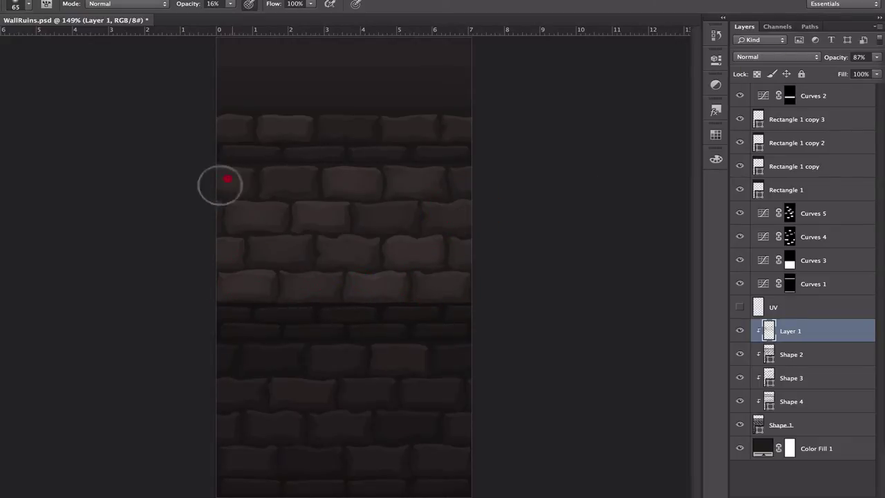
{"action": "left_click", "coordinate": [738, 331]}
{"action": "left_click", "coordinate": [738, 330]}
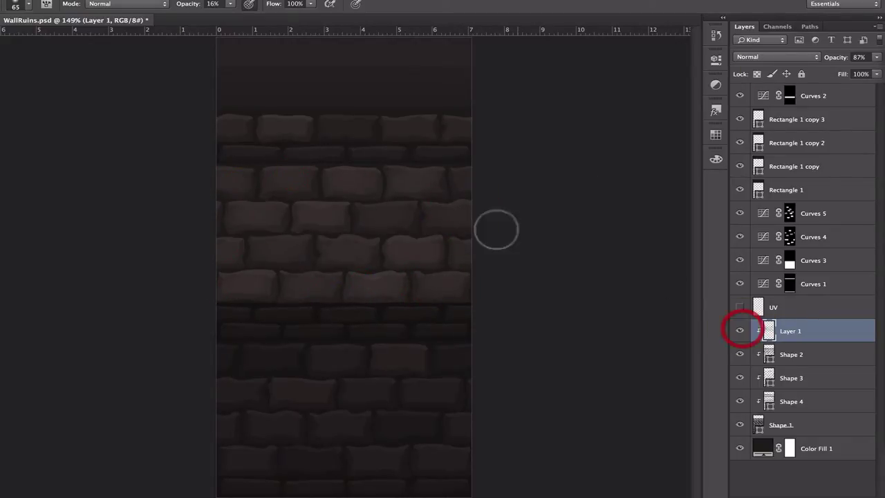
{"action": "right_click", "coordinate": [469, 304]}
{"action": "left_click", "coordinate": [553, 155]}
{"action": "left_click", "coordinate": [478, 111]}
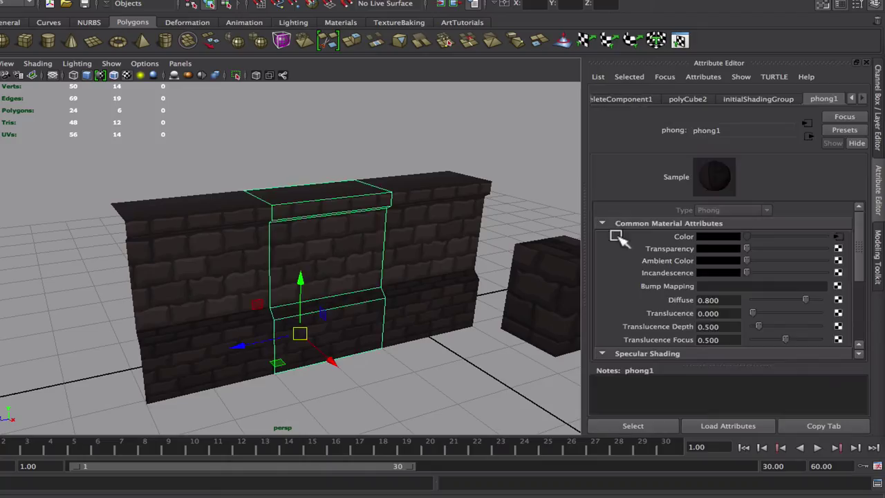
- Switch to Maya LT, clear the selection and examine the tinted texture across the row of wall pieces
{"action": "left_click", "coordinate": [638, 292]}
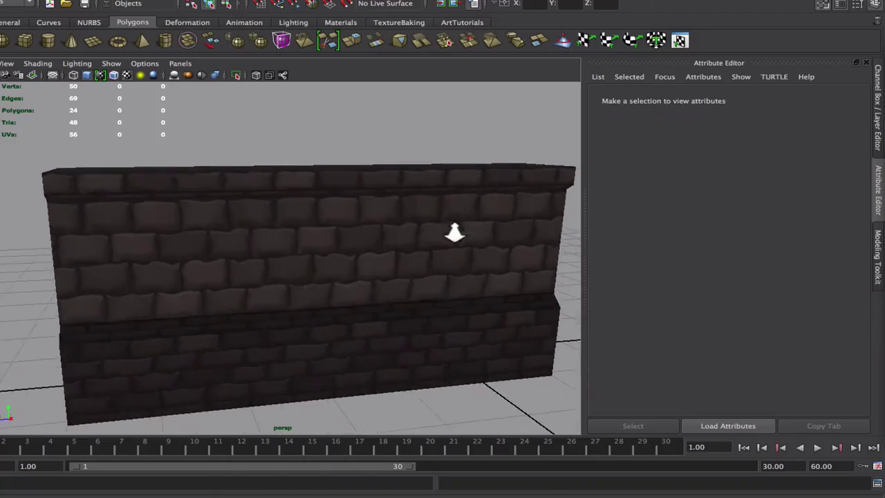
{"action": "middle_click_drag", "start_coordinate": [454, 231], "coordinate": [379, 253], "text": "alt"}
{"action": "right_click_drag", "start_coordinate": [379, 254], "coordinate": [322, 242], "text": "alt"}
- Return to Photoshop, duplicate all the texture layers and merge the copies into a single layer
{"action": "left_click", "coordinate": [818, 99]}
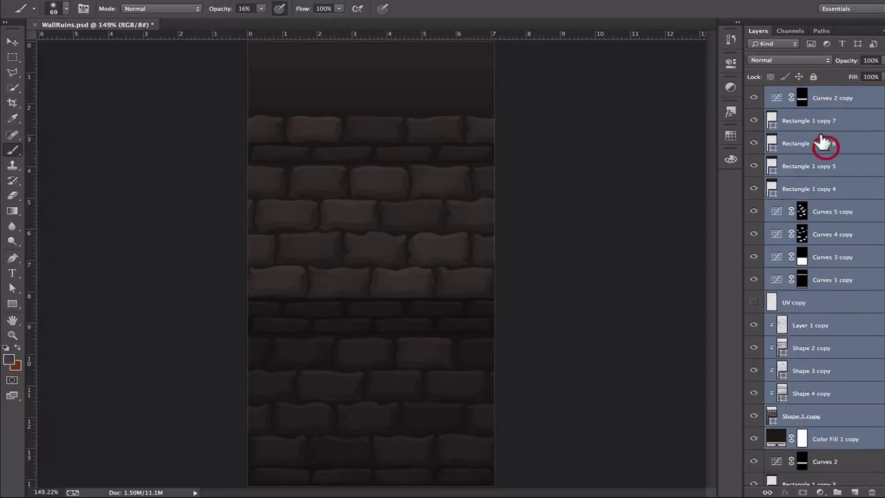
{"action": "right_click", "coordinate": [831, 169]}
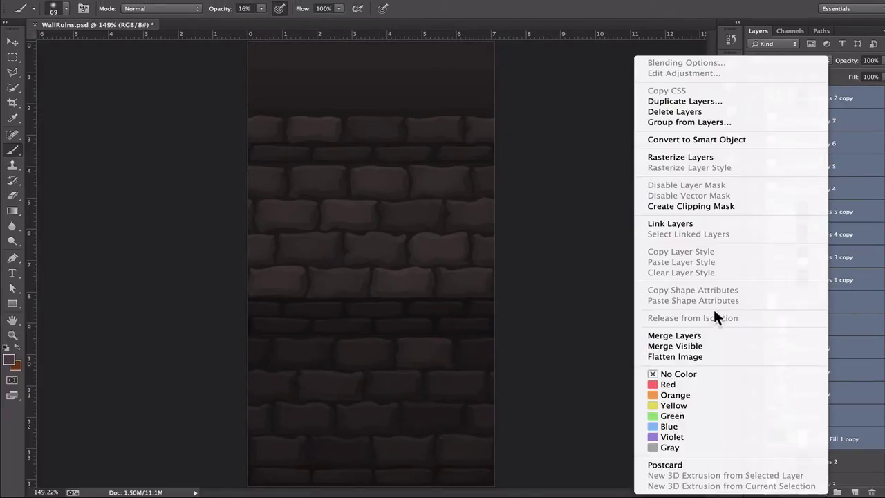
{"action": "left_click", "coordinate": [701, 335]}
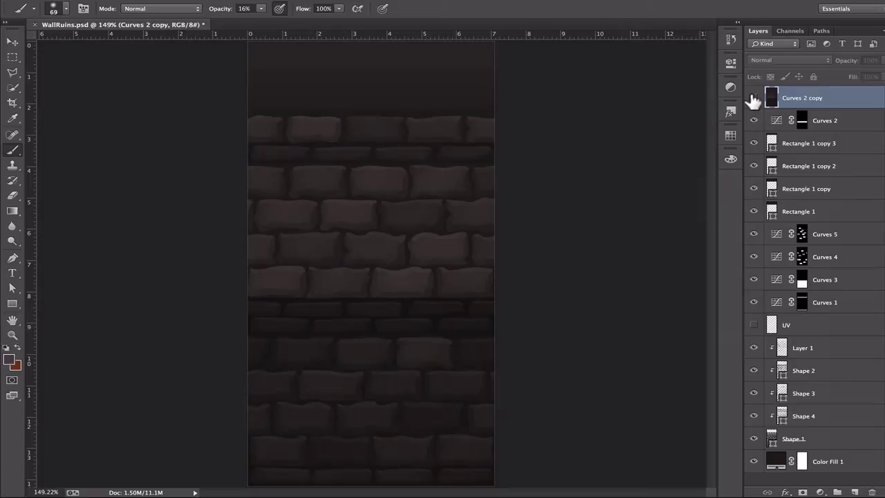
- Copy the whole canvas from the merged layer, paste it as a new layer and delete the merged original
{"action": "left_click", "coordinate": [134, 6]}
{"action": "mouse_move", "coordinate": [264, 10]}
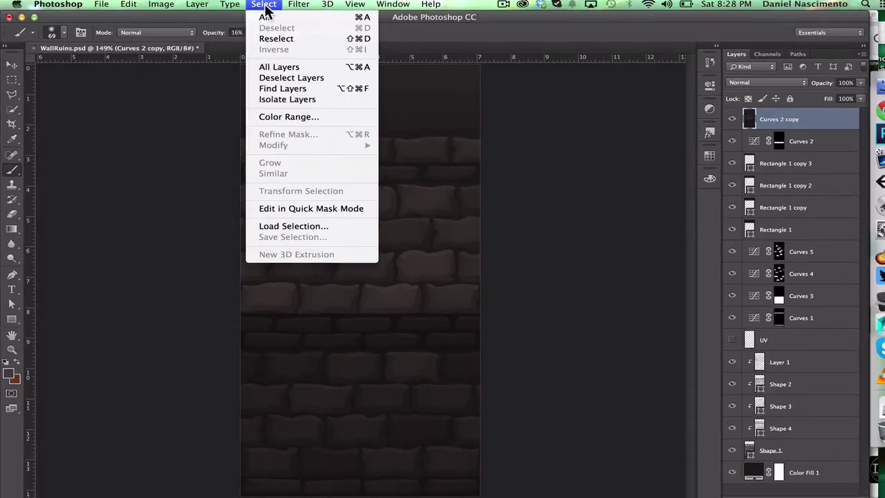
{"action": "left_click", "coordinate": [310, 19]}
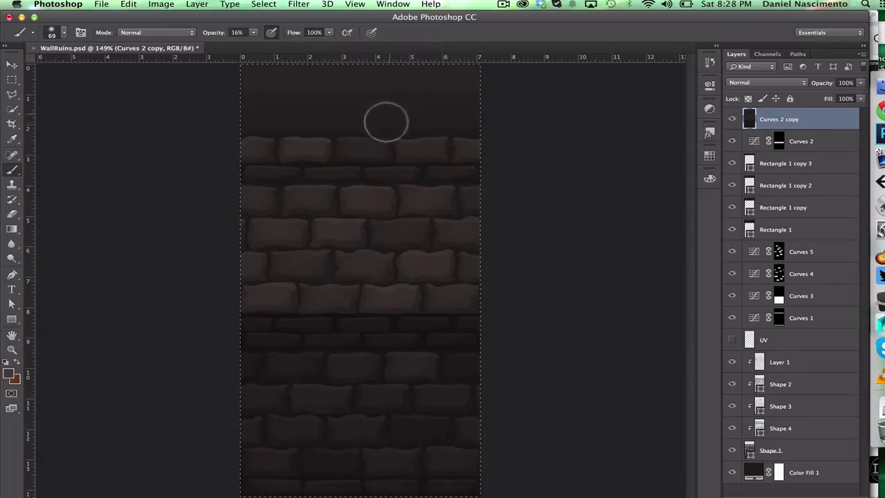
{"action": "key", "text": "super+c"}
{"action": "key", "text": "super+v"}
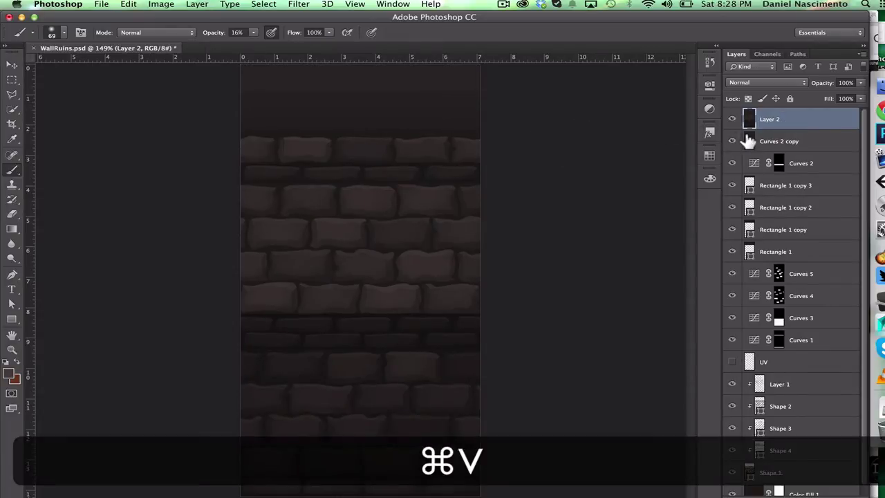
{"action": "left_click", "coordinate": [748, 141]}
{"action": "key", "text": "BackSpace"}
{"action": "left_click", "coordinate": [738, 116]}
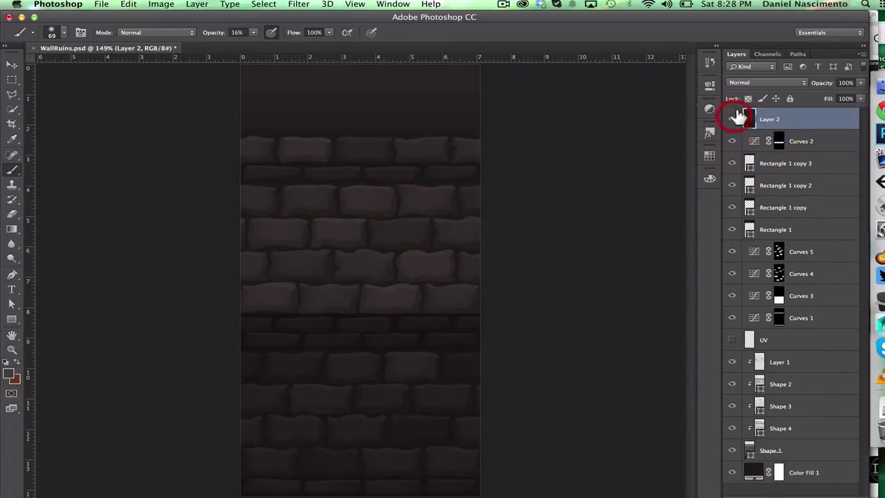
- Try moving Layer 2 diagonally across the canvas and undo the move
{"action": "left_click", "coordinate": [12, 65]}
{"action": "left_click_drag", "start_coordinate": [474, 191], "coordinate": [502, 155]}
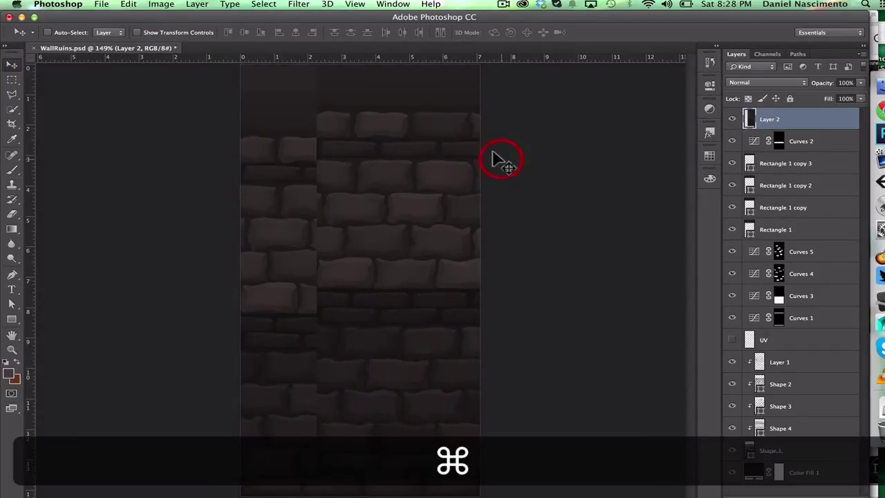
{"action": "key", "text": "super+z"}
- Apply the Offset filter to Layer 2 horizontally only, with undefined areas set to Wrap Around
{"action": "left_click", "coordinate": [298, 4]}
{"action": "left_click", "coordinate": [298, 4]}
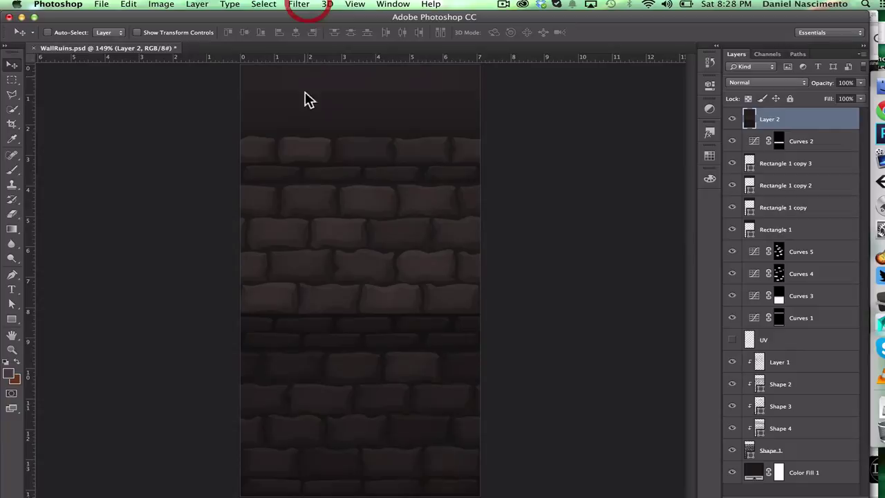
{"action": "left_click", "coordinate": [297, 4]}
{"action": "mouse_move", "coordinate": [435, 224]}
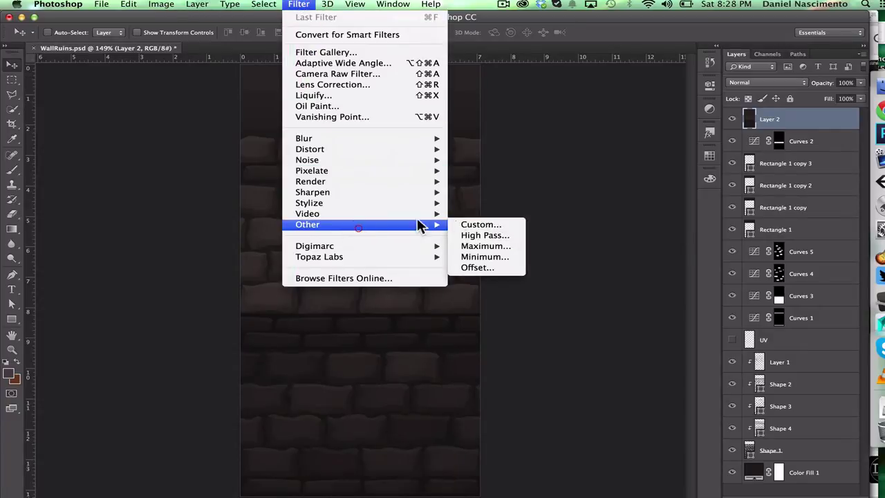
{"action": "left_click", "coordinate": [476, 268]}
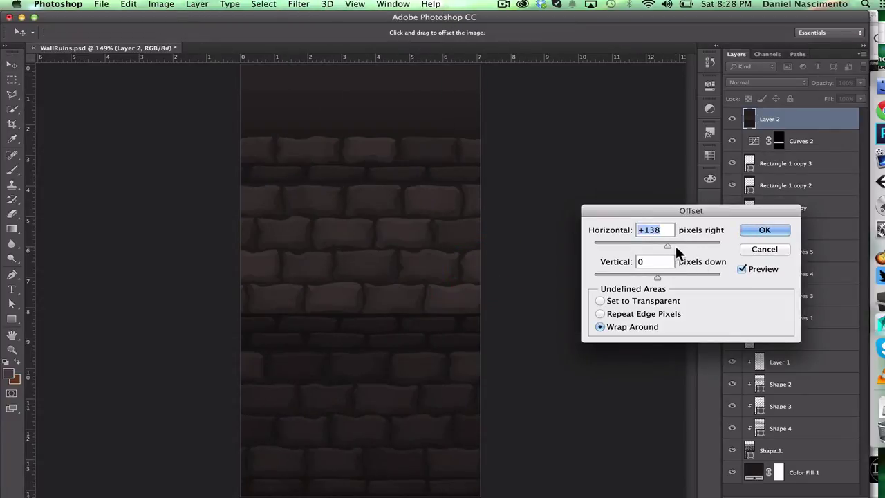
{"action": "left_click_drag", "start_coordinate": [673, 250], "coordinate": [672, 247]}
{"action": "left_click", "coordinate": [764, 229]}
- Clone away the vertical seam in the upper stones of Layer 2 with a 40 px Clone Stamp
{"action": "left_click", "coordinate": [12, 350]}
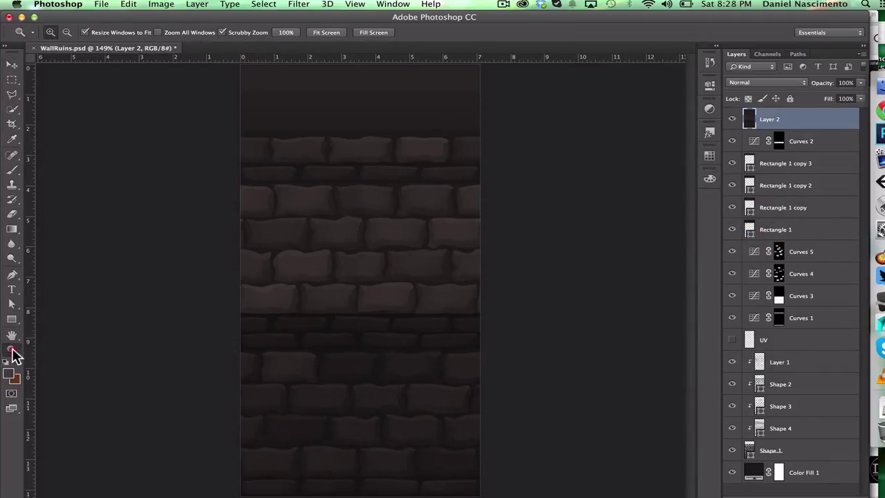
{"action": "left_click", "coordinate": [403, 210]}
{"action": "left_click", "coordinate": [371, 194]}
{"action": "left_click", "coordinate": [326, 194]}
{"action": "left_click", "coordinate": [326, 194]}
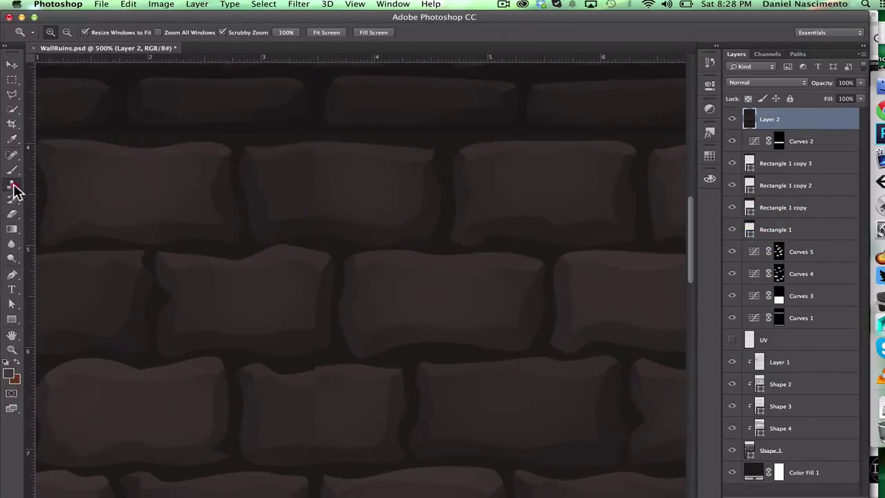
{"action": "key", "text": "s"}
{"action": "right_click", "coordinate": [303, 171]}
{"action": "left_click_drag", "start_coordinate": [436, 213], "coordinate": [445, 212]}
{"action": "left_click", "coordinate": [304, 172]}
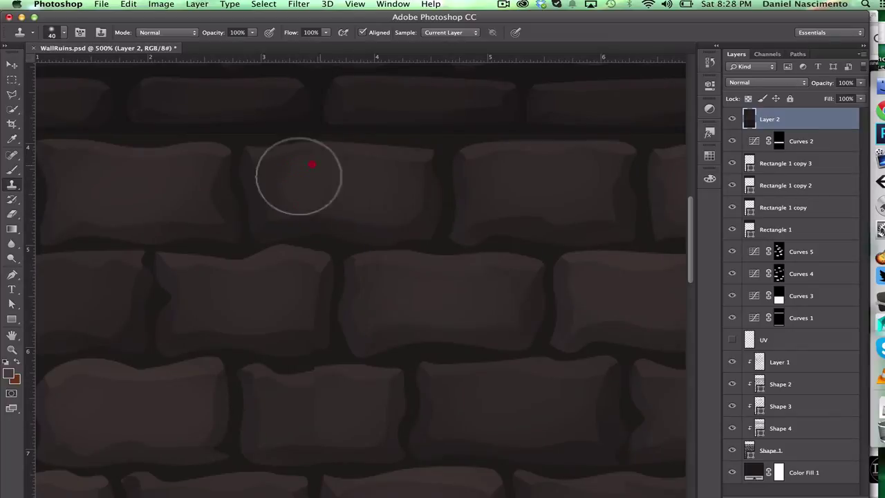
- Reduce the Clone Stamp to 26 px and retouch the seam in the next stone rows down
{"action": "scroll", "coordinate": [360, 217], "scroll_direction": "down", "scroll_amount": 1}
{"action": "scroll", "coordinate": [360, 216], "scroll_direction": "down", "scroll_amount": 5}
{"action": "right_click", "coordinate": [286, 217]}
{"action": "type", "text": "26"}
{"action": "key", "text": "Return"}
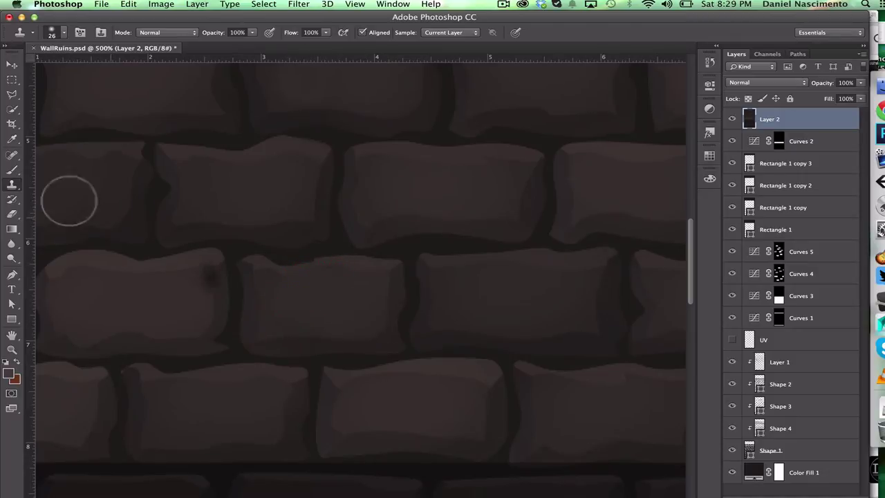
- Set the brush to 8 px at 100% opacity and paint over the broken top edge of the seam stone
{"action": "key", "text": "b"}
{"action": "right_click", "coordinate": [600, 356]}
{"action": "left_click", "coordinate": [347, 287]}
{"action": "right_click", "coordinate": [326, 261]}
{"action": "left_click_drag", "start_coordinate": [399, 288], "coordinate": [389, 288]}
{"action": "left_click", "coordinate": [314, 263]}
{"action": "right_click", "coordinate": [348, 278]}
{"action": "left_click", "coordinate": [253, 33]}
{"action": "left_click_drag", "start_coordinate": [253, 34], "coordinate": [361, 32]}
{"action": "left_click", "coordinate": [275, 34]}
{"action": "right_click", "coordinate": [338, 252]}
{"action": "left_click_drag", "start_coordinate": [402, 280], "coordinate": [399, 280]}
{"action": "left_click", "coordinate": [310, 263]}
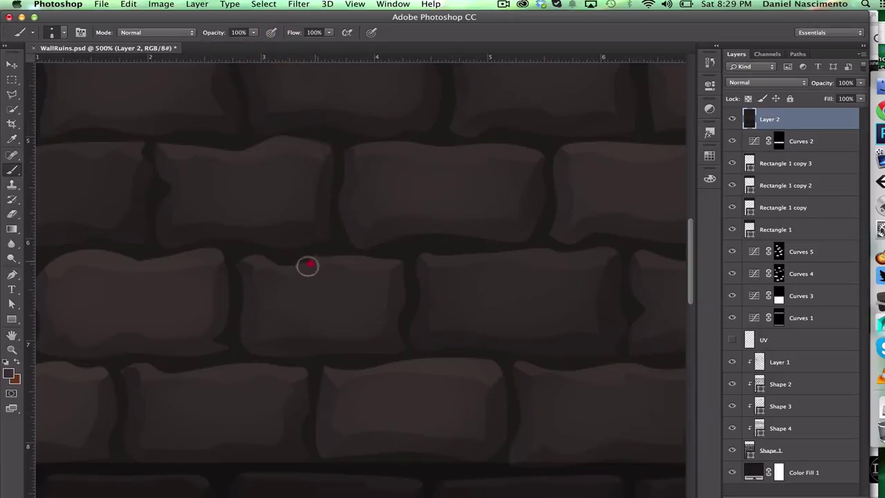
- Paint over the remaining seam marks in the darker lower stone rows, down to the texture's bottom edge
{"action": "scroll", "coordinate": [387, 300], "scroll_direction": "down", "scroll_amount": 5}
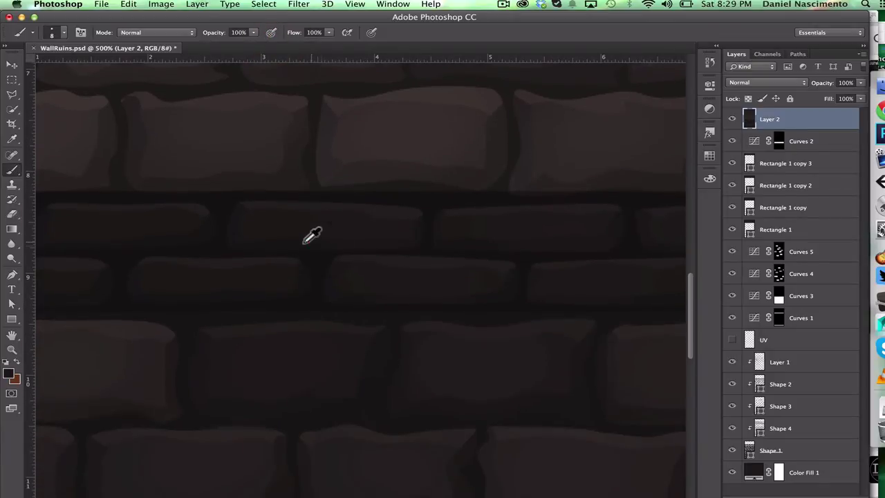
{"action": "scroll", "coordinate": [415, 292], "scroll_direction": "down", "scroll_amount": 5}
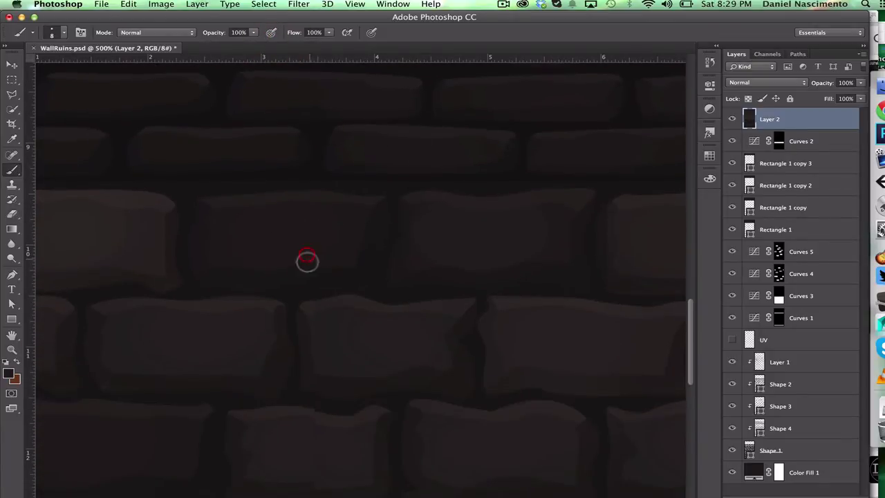
{"action": "scroll", "coordinate": [338, 164], "scroll_direction": "down", "scroll_amount": 5}
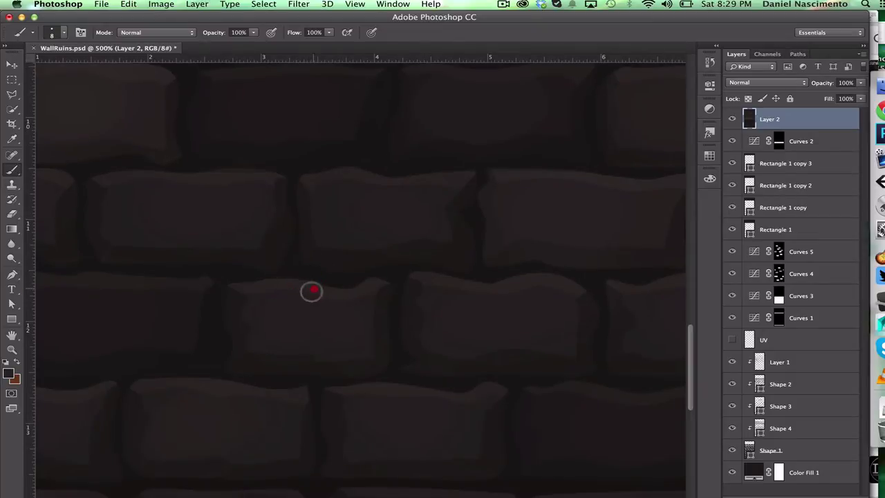
{"action": "scroll", "coordinate": [303, 356], "scroll_direction": "down", "scroll_amount": 5}
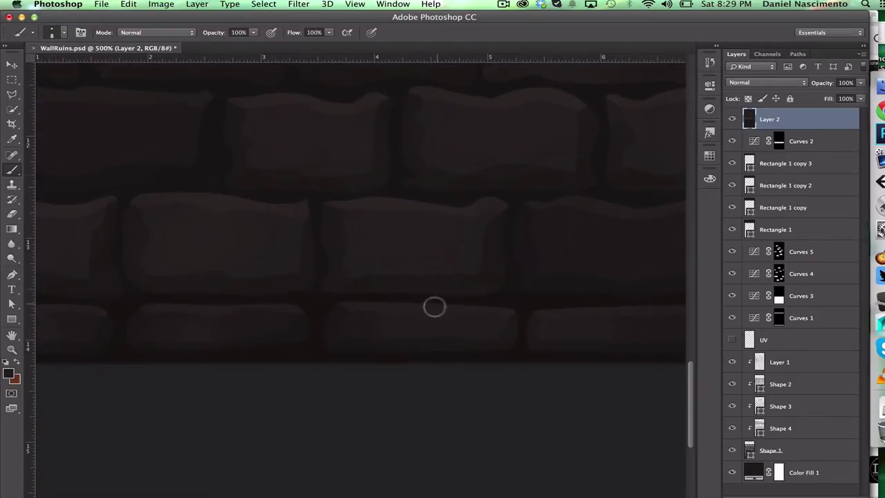
- Save the texture, fit it on screen and compare it with Layer 2 hidden and shown
{"action": "left_click", "coordinate": [101, 4]}
{"action": "left_click", "coordinate": [148, 124]}
{"action": "key", "text": "z"}
{"action": "right_click", "coordinate": [351, 221]}
{"action": "left_click", "coordinate": [387, 224]}
{"action": "left_click", "coordinate": [732, 119]}
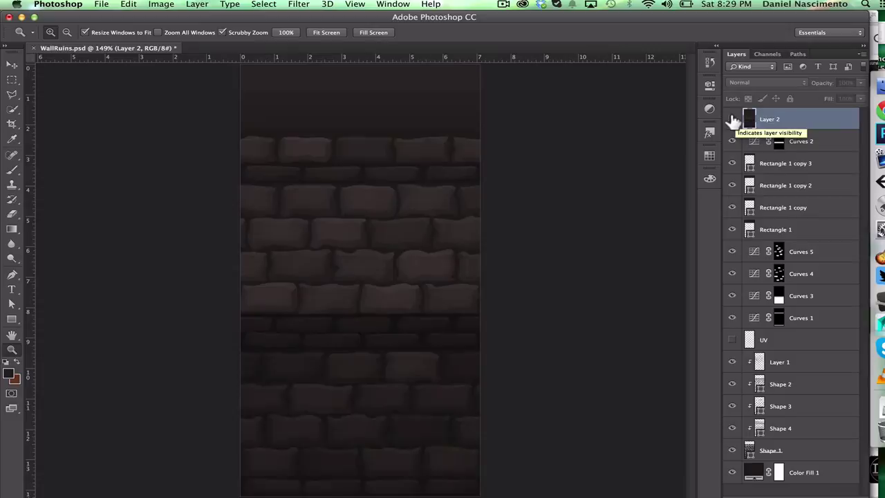
{"action": "left_click", "coordinate": [732, 119]}
- Switch to Maya LT, reload the wall material's texture file and inspect the tiling on the wall pieces
{"action": "left_click", "coordinate": [879, 322]}
{"action": "left_click", "coordinate": [476, 255]}
{"action": "left_click", "coordinate": [823, 251]}
{"action": "left_click", "coordinate": [714, 300]}
{"action": "left_click", "coordinate": [425, 152]}
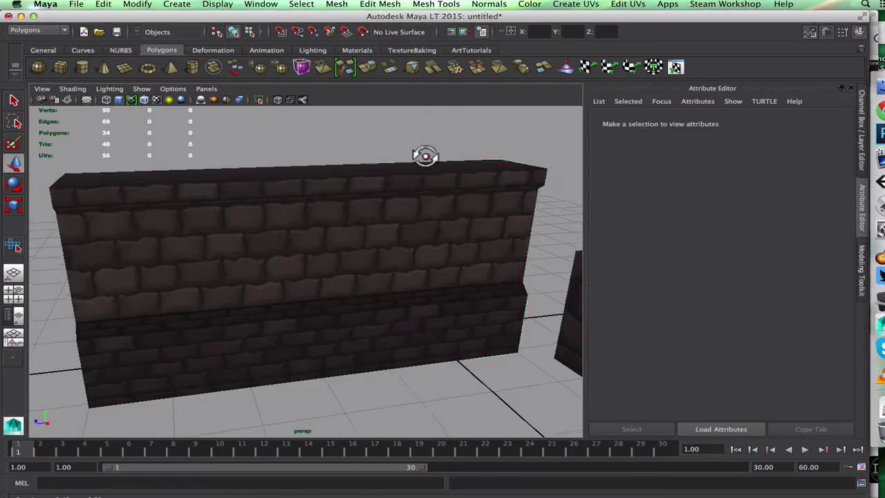
{"action": "left_click_drag", "start_coordinate": [424, 155], "coordinate": [370, 172], "text": "alt"}
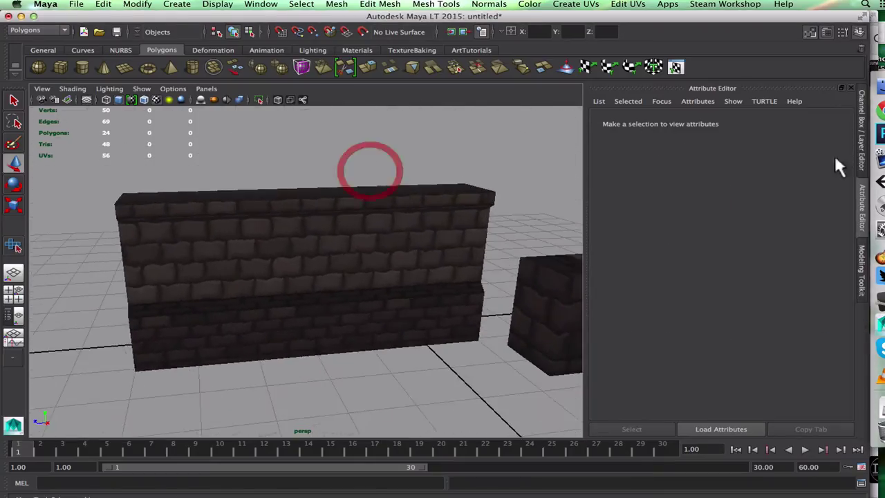
- Return to Photoshop and add a Curves adjustment above Layer 2, shaping a contrast curve with brighter highlights
{"action": "left_click", "coordinate": [880, 134]}
{"action": "left_click", "coordinate": [792, 494]}
{"action": "left_click", "coordinate": [822, 376]}
{"action": "left_click_drag", "start_coordinate": [646, 164], "coordinate": [644, 159]}
{"action": "left_click_drag", "start_coordinate": [583, 213], "coordinate": [585, 216]}
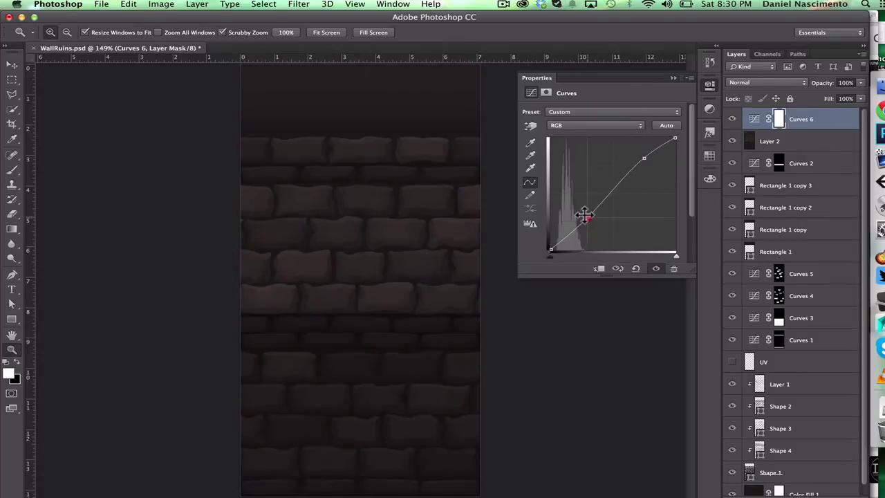
{"action": "left_click", "coordinate": [712, 87]}
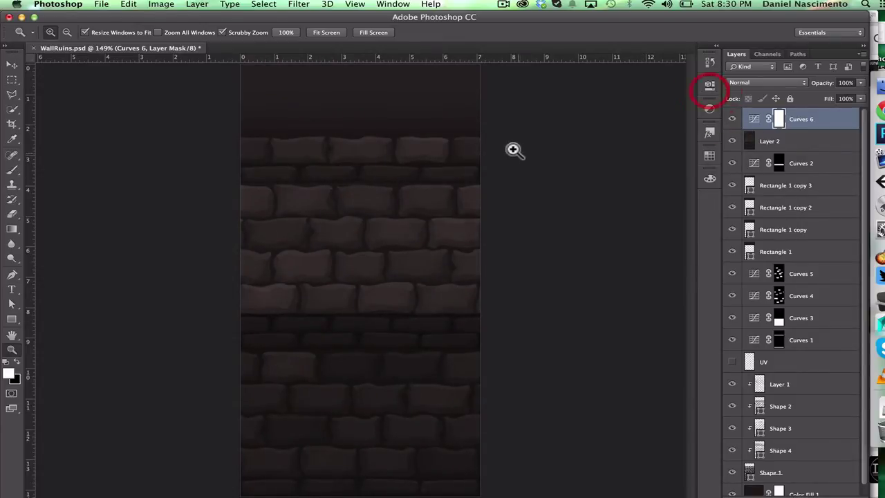
- Add a Hue/Saturation adjustment above the new Curves layer with saturation -13 and check its effect
{"action": "left_click", "coordinate": [792, 495]}
{"action": "left_click", "coordinate": [822, 401]}
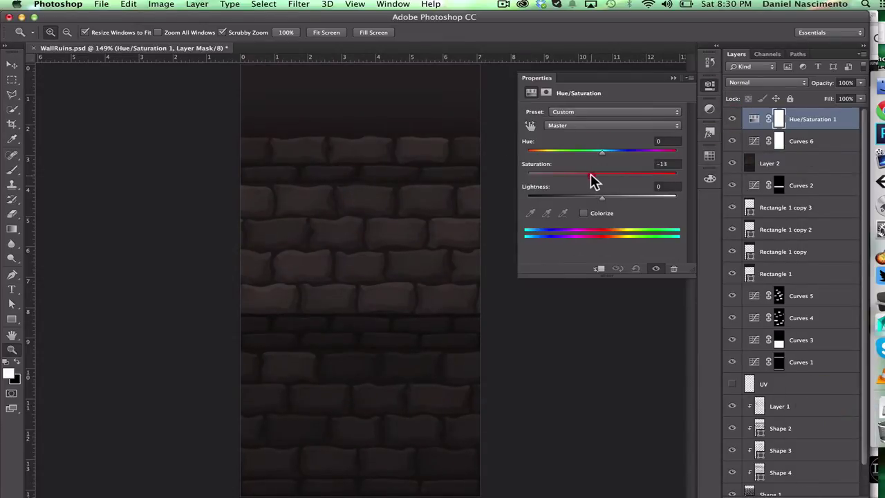
{"action": "left_click", "coordinate": [731, 119]}
- Review the Curves 6 adjustment, collapse its properties and save the WallRuins.psd texture
{"action": "left_click", "coordinate": [816, 141]}
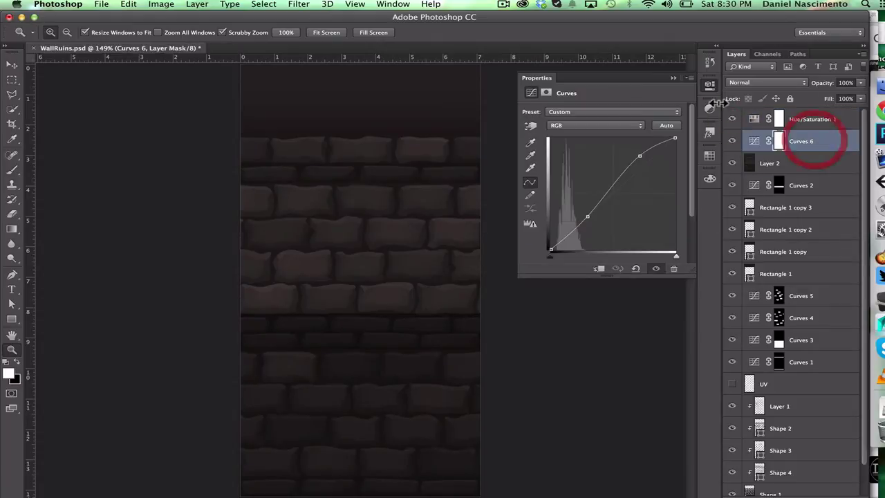
{"action": "left_click", "coordinate": [711, 87]}
{"action": "key", "text": "super+s"}
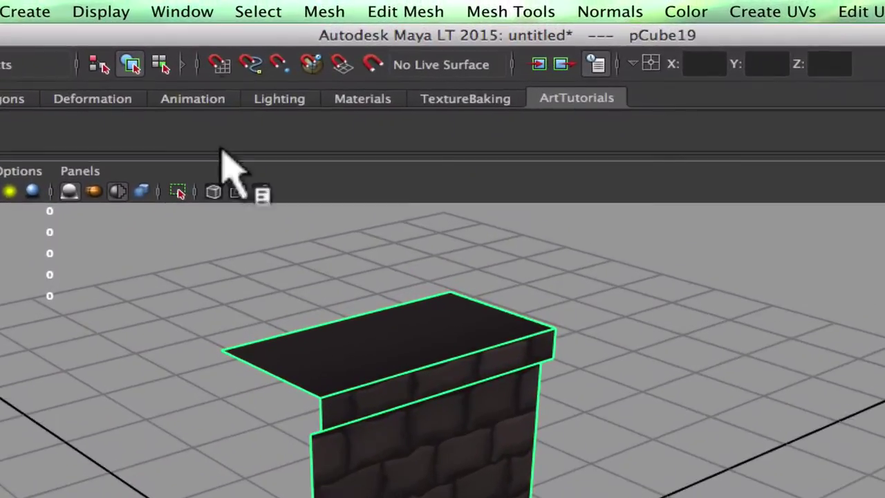
- Mirror the selected wall half across -X with merging to the original and merged vertices, then check the resulting two-sided wall
{"action": "left_click", "coordinate": [326, 14]}
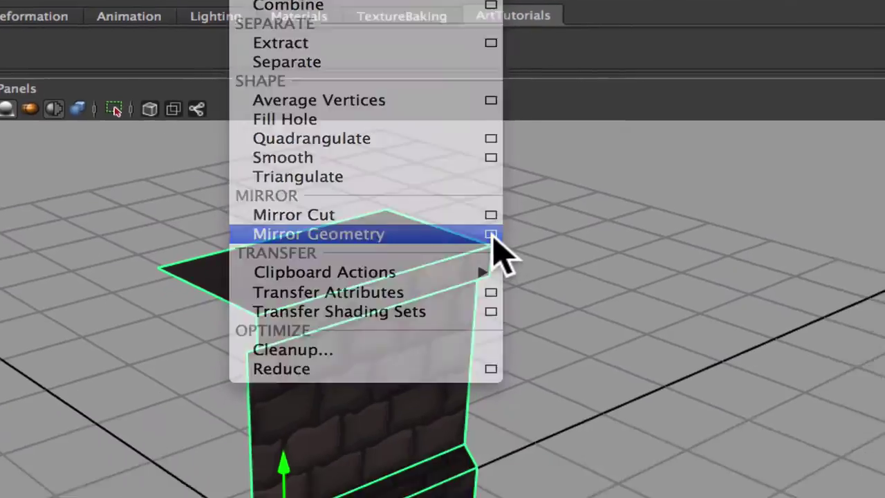
{"action": "left_click", "coordinate": [554, 315]}
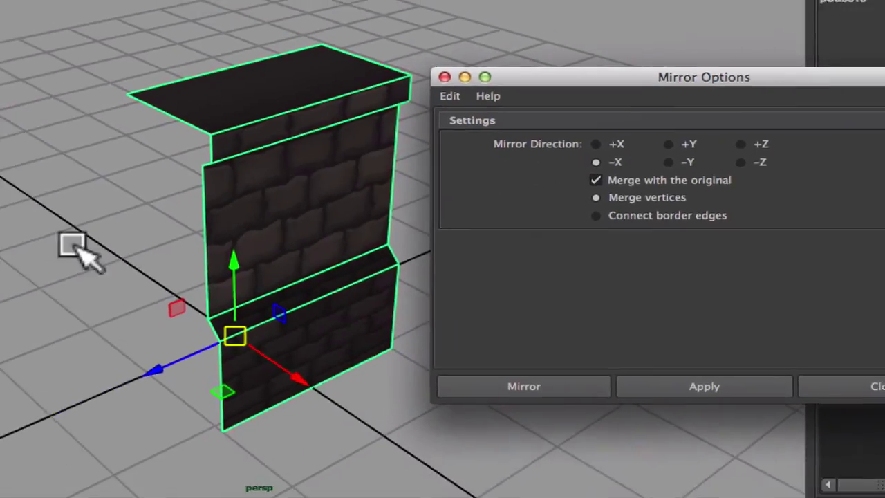
{"action": "left_click_drag", "start_coordinate": [72, 245], "coordinate": [227, 304], "text": "alt"}
{"action": "left_click", "coordinate": [546, 374]}
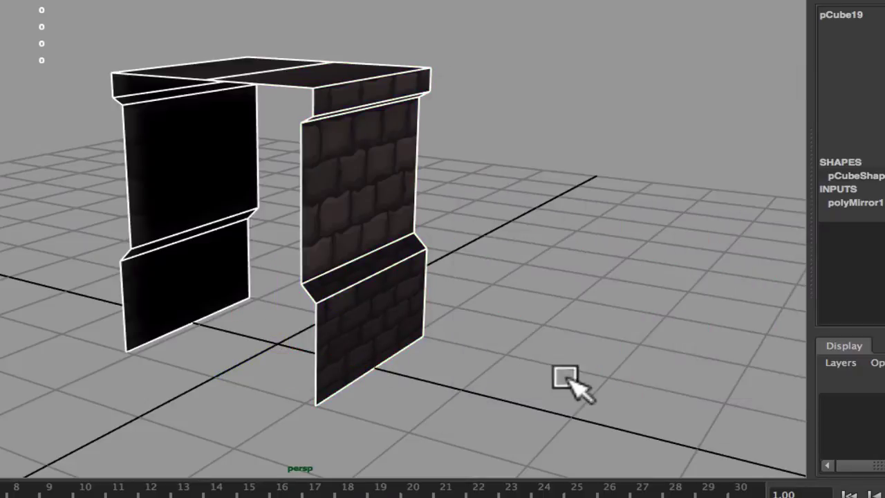
{"action": "left_click", "coordinate": [484, 314]}
{"action": "left_click_drag", "start_coordinate": [484, 314], "coordinate": [420, 303], "text": "alt"}
{"action": "left_click", "coordinate": [381, 277]}
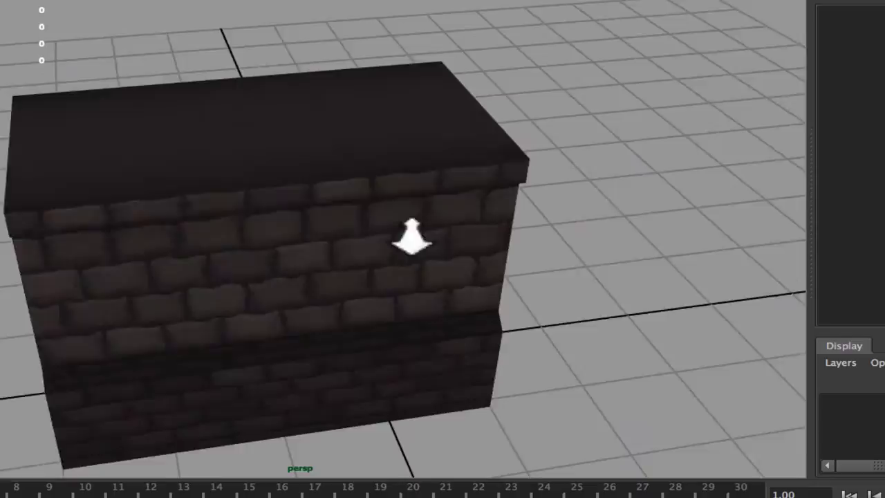
- Set a wall copy perpendicular to the end of the long wall as an L-shaped layout and duplicate it
{"action": "left_click_drag", "start_coordinate": [235, 322], "coordinate": [209, 263]}
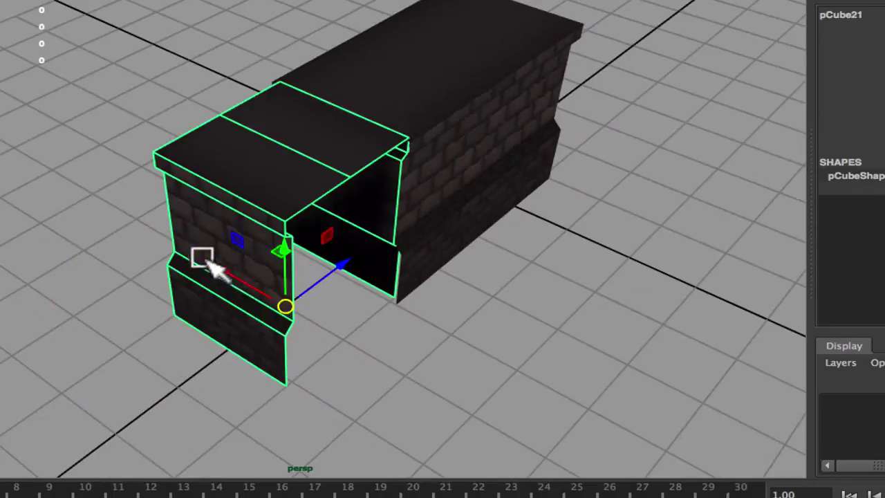
{"action": "left_click", "coordinate": [533, 276]}
{"action": "right_click_drag", "start_coordinate": [533, 276], "coordinate": [201, 279], "text": "alt"}
{"action": "left_click", "coordinate": [422, 277]}
{"action": "left_click_drag", "start_coordinate": [201, 279], "coordinate": [497, 277], "text": "alt"}
{"action": "middle_click_drag", "start_coordinate": [332, 249], "coordinate": [103, 197], "text": "alt"}
{"action": "left_click", "coordinate": [121, 294]}
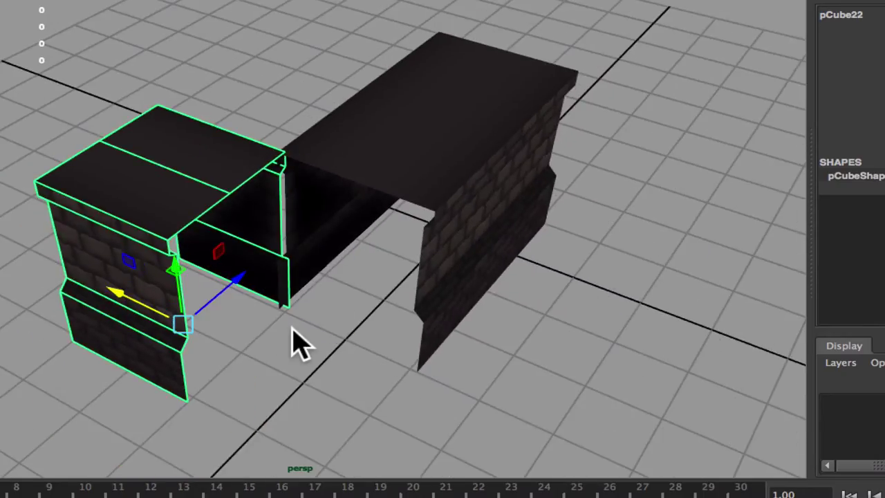
- Move the duplicated wall piece into the corner between the two walls and rotate it about 45° around the vertical axis
{"action": "left_click_drag", "start_coordinate": [128, 303], "coordinate": [293, 376]}
{"action": "key", "text": "e"}
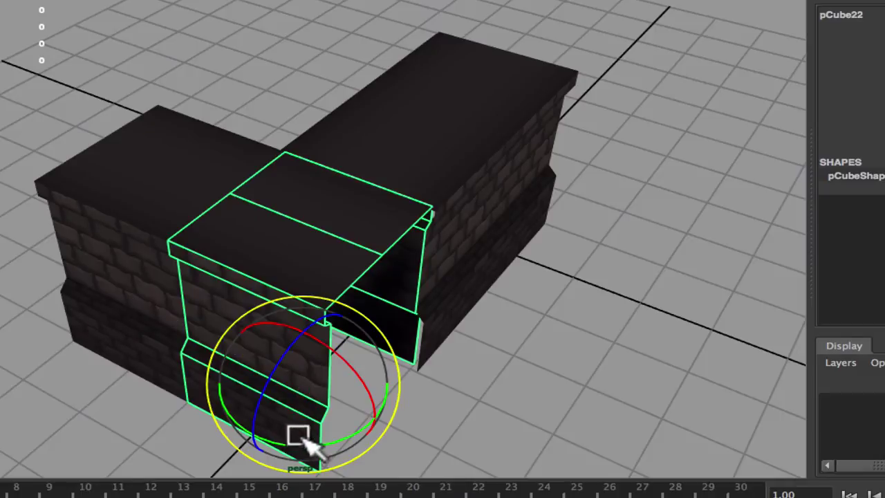
{"action": "left_click_drag", "start_coordinate": [301, 440], "coordinate": [373, 448]}
{"action": "left_click_drag", "start_coordinate": [258, 276], "coordinate": [339, 289], "text": "alt"}
{"action": "key", "text": "w"}
{"action": "left_click_drag", "start_coordinate": [411, 280], "coordinate": [322, 267], "text": "alt"}
- Edit the diagonal piece's vertices in the top view, moving its inner end vertices to the inner corner of the adjoining walls
{"action": "right_click_drag", "start_coordinate": [300, 197], "coordinate": [330, 174]}
{"action": "left_click", "coordinate": [373, 161]}
{"action": "left_click_drag", "start_coordinate": [276, 190], "coordinate": [298, 246], "text": "alt"}
{"action": "right_click_drag", "start_coordinate": [387, 262], "coordinate": [647, 304], "text": "alt"}
{"action": "left_click_drag", "start_coordinate": [352, 207], "coordinate": [347, 242], "text": "alt"}
{"action": "middle_click_drag", "start_coordinate": [348, 241], "coordinate": [362, 219], "text": "alt"}
{"action": "key", "text": "space"}
{"action": "left_click_drag", "start_coordinate": [302, 211], "coordinate": [298, 214]}
{"action": "key", "text": "f"}
{"action": "right_click_drag", "start_coordinate": [339, 216], "coordinate": [416, 250], "text": "alt"}
{"action": "middle_click_drag", "start_coordinate": [416, 253], "coordinate": [233, 388], "text": "alt"}
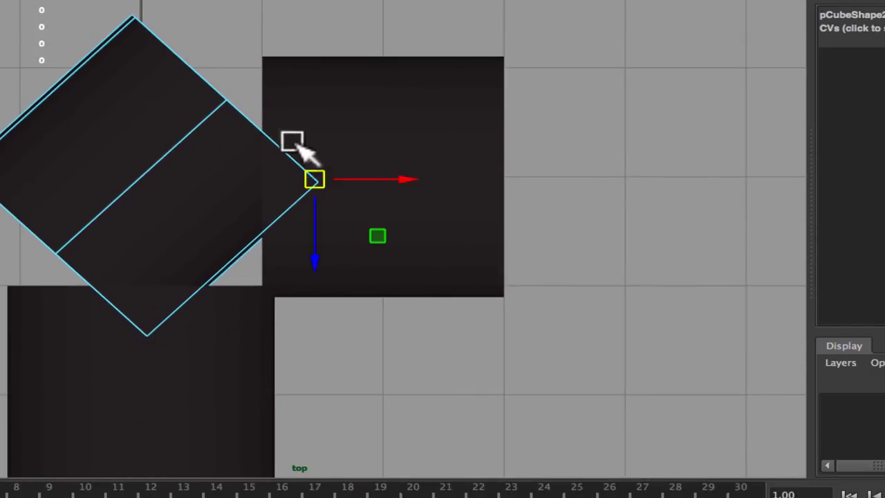
{"action": "left_click_drag", "start_coordinate": [332, 220], "coordinate": [323, 305]}
{"action": "left_click_drag", "start_coordinate": [375, 265], "coordinate": [349, 271]}
{"action": "left_click_drag", "start_coordinate": [272, 320], "coordinate": [277, 322]}
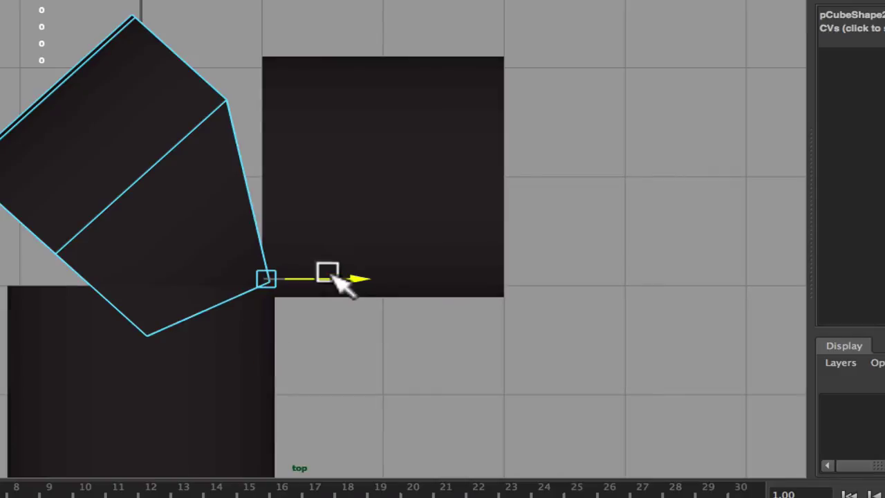
- Align the diagonal piece's middle and outer end vertices with the end edge of the horizontal wall
{"action": "left_click_drag", "start_coordinate": [309, 100], "coordinate": [345, 101]}
{"action": "left_click_drag", "start_coordinate": [265, 173], "coordinate": [257, 235]}
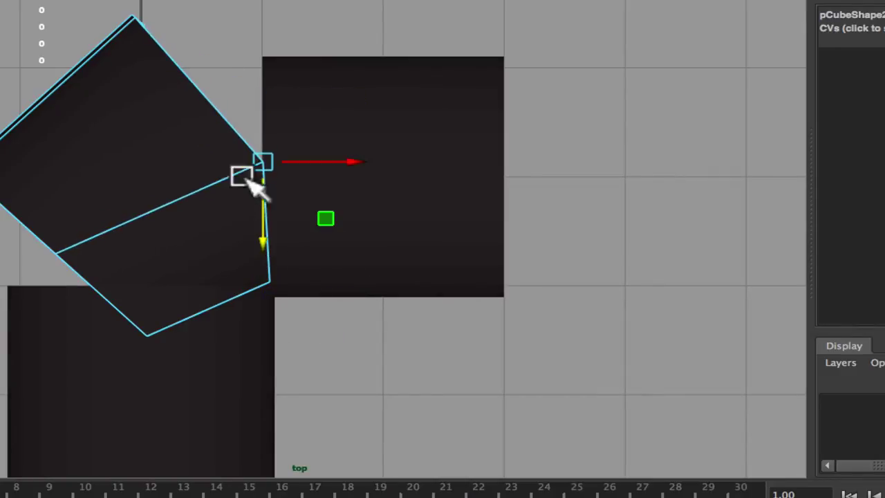
{"action": "left_click_drag", "start_coordinate": [256, 40], "coordinate": [364, 39]}
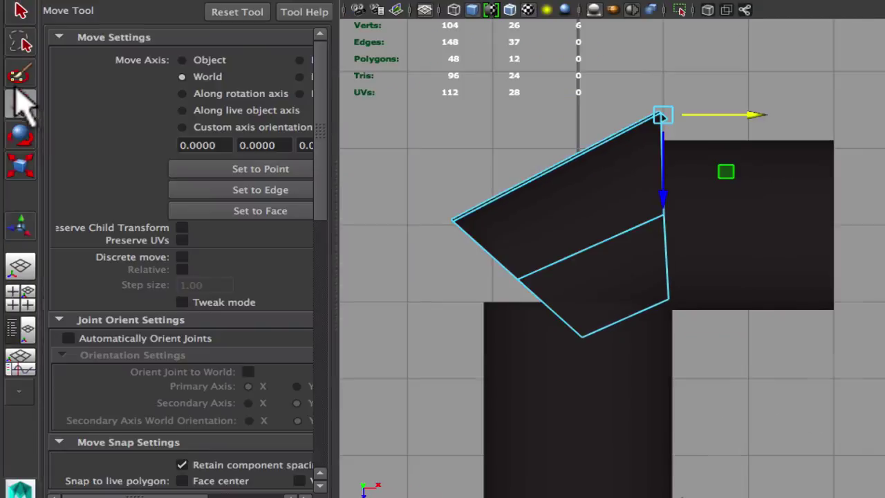
- Turn off Retain component spacing for the Move tool and return to the perspective view of the corner
{"action": "scroll", "coordinate": [198, 366], "scroll_direction": "down", "scroll_amount": 6}
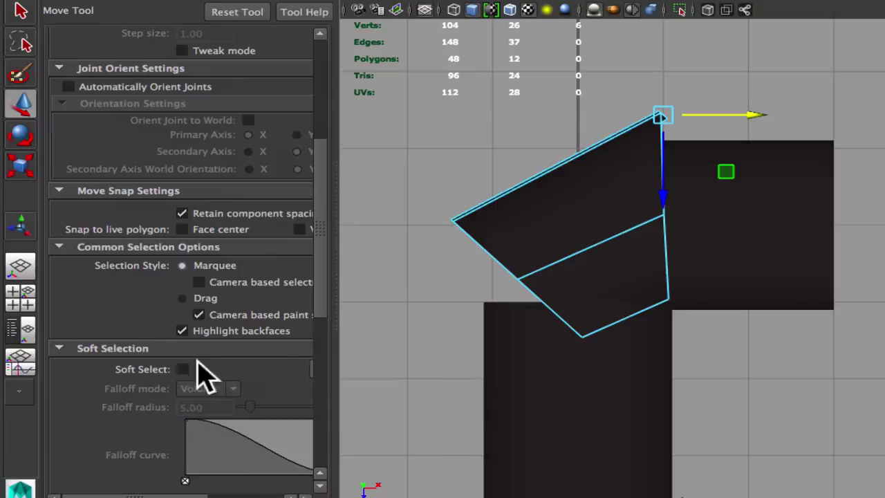
{"action": "left_click_drag", "start_coordinate": [332, 280], "coordinate": [404, 268]}
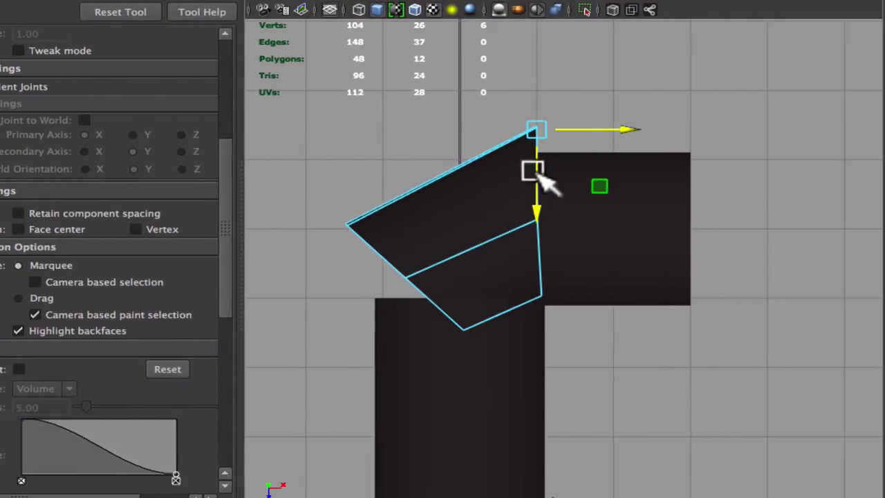
{"action": "key", "text": "space"}
{"action": "left_click_drag", "start_coordinate": [561, 162], "coordinate": [474, 217]}
{"action": "left_click_drag", "start_coordinate": [438, 338], "coordinate": [612, 273]}
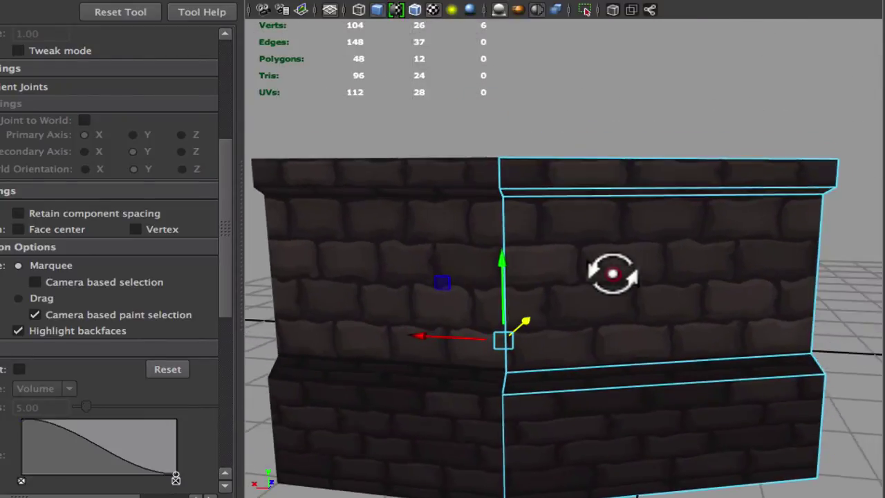
- Move the corner piece's inner vertices toward the inner corner and snap its middle top vertex to the adjoining wall's centre line
{"action": "middle_click_drag", "start_coordinate": [613, 273], "coordinate": [499, 261], "text": "alt"}
{"action": "left_click_drag", "start_coordinate": [500, 261], "coordinate": [534, 413], "text": "alt"}
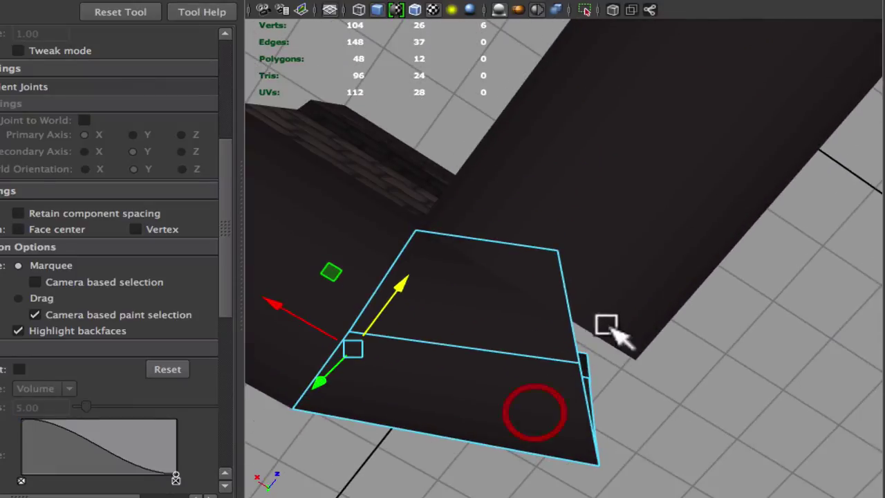
{"action": "left_click_drag", "start_coordinate": [565, 277], "coordinate": [529, 259], "text": "alt"}
{"action": "left_click_drag", "start_coordinate": [532, 179], "coordinate": [501, 135]}
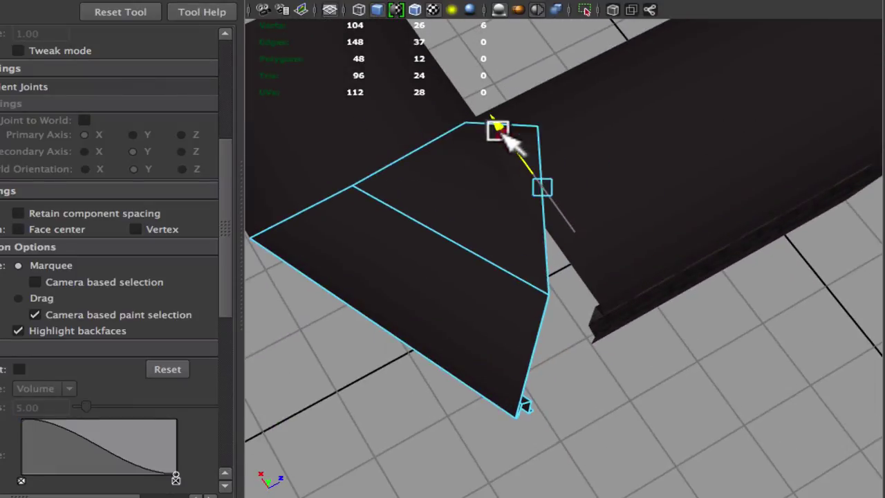
{"action": "left_click_drag", "start_coordinate": [531, 210], "coordinate": [569, 160], "text": "alt"}
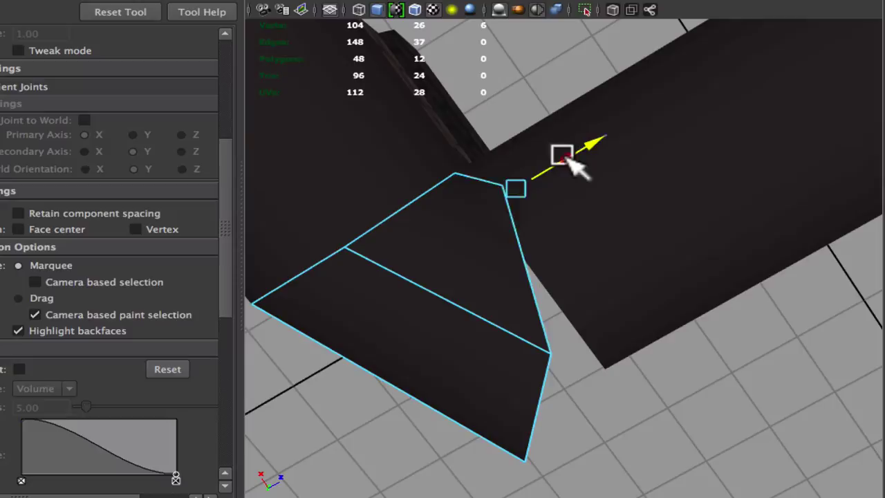
{"action": "left_click_drag", "start_coordinate": [477, 158], "coordinate": [494, 263], "text": "alt"}
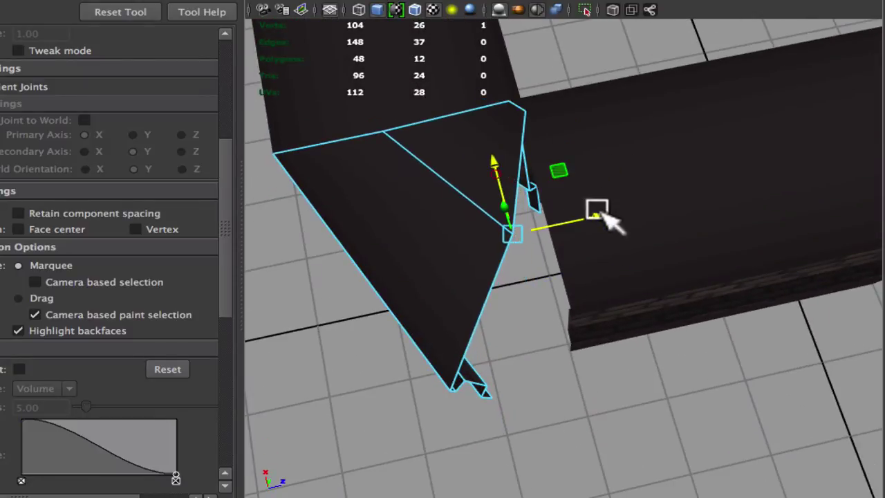
{"action": "left_click_drag", "start_coordinate": [636, 200], "coordinate": [756, 317], "text": "alt"}
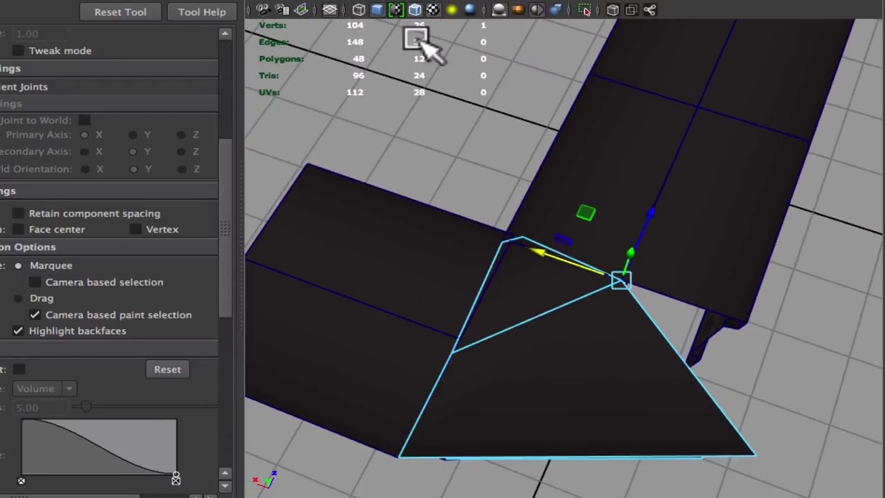
{"action": "left_click_drag", "start_coordinate": [577, 283], "coordinate": [478, 239], "text": "alt"}
- Snap the corner piece's outer column of vertices to the outer end of the adjoining wall
{"action": "middle_click_drag", "start_coordinate": [597, 332], "coordinate": [581, 200], "text": "alt"}
{"action": "left_click_drag", "start_coordinate": [581, 199], "coordinate": [579, 404], "text": "alt"}
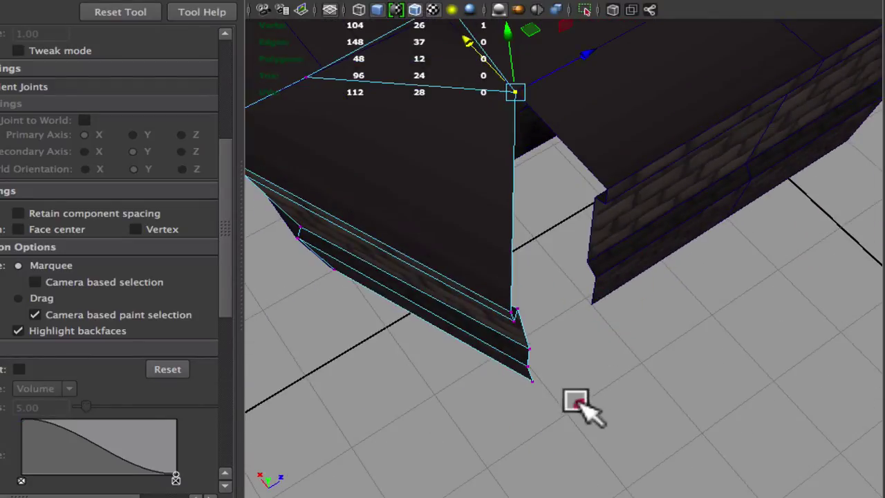
{"action": "left_click_drag", "start_coordinate": [546, 302], "coordinate": [604, 300]}
{"action": "left_click_drag", "start_coordinate": [573, 249], "coordinate": [583, 154]}
{"action": "middle_click_drag", "start_coordinate": [583, 156], "coordinate": [677, 270], "text": "alt"}
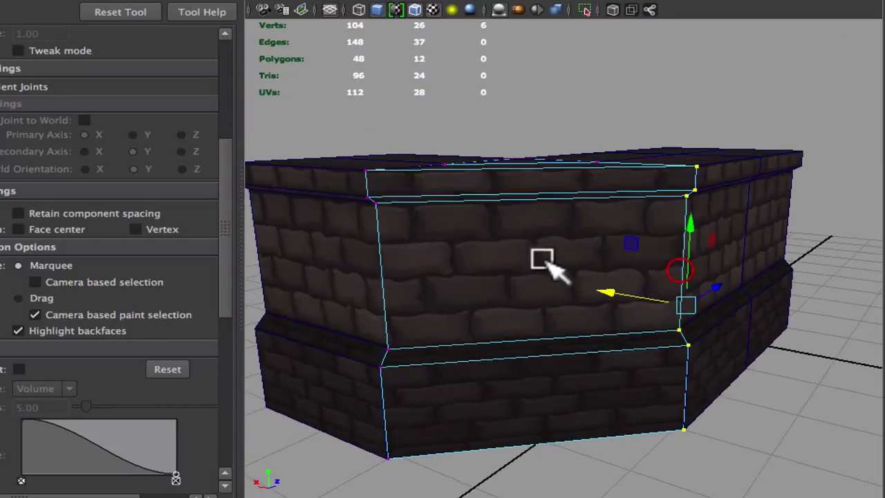
- Examine the outer seams between the corner piece and both neighbouring walls for gaps
{"action": "left_click_drag", "start_coordinate": [542, 259], "coordinate": [598, 326], "text": "alt"}
{"action": "left_click_drag", "start_coordinate": [512, 363], "coordinate": [565, 271], "text": "alt"}
{"action": "right_click_drag", "start_coordinate": [564, 261], "coordinate": [649, 240]}
{"action": "left_click", "coordinate": [639, 332]}
{"action": "left_click_drag", "start_coordinate": [639, 339], "coordinate": [613, 377], "text": "alt"}
{"action": "left_click", "coordinate": [639, 373]}
{"action": "middle_click_drag", "start_coordinate": [673, 314], "coordinate": [754, 255], "text": "alt"}
{"action": "left_click_drag", "start_coordinate": [677, 304], "coordinate": [575, 304], "text": "alt"}
{"action": "right_click_drag", "start_coordinate": [575, 304], "coordinate": [643, 345], "text": "alt"}
{"action": "middle_click_drag", "start_coordinate": [484, 311], "coordinate": [579, 247], "text": "alt"}
- Snap the ledge and base vertices on one side of the corner piece to the neighbouring wall's matching vertices
{"action": "left_click", "coordinate": [712, 371]}
{"action": "right_click_drag", "start_coordinate": [632, 309], "coordinate": [581, 280], "text": "alt"}
{"action": "right_click_drag", "start_coordinate": [575, 232], "coordinate": [502, 219]}
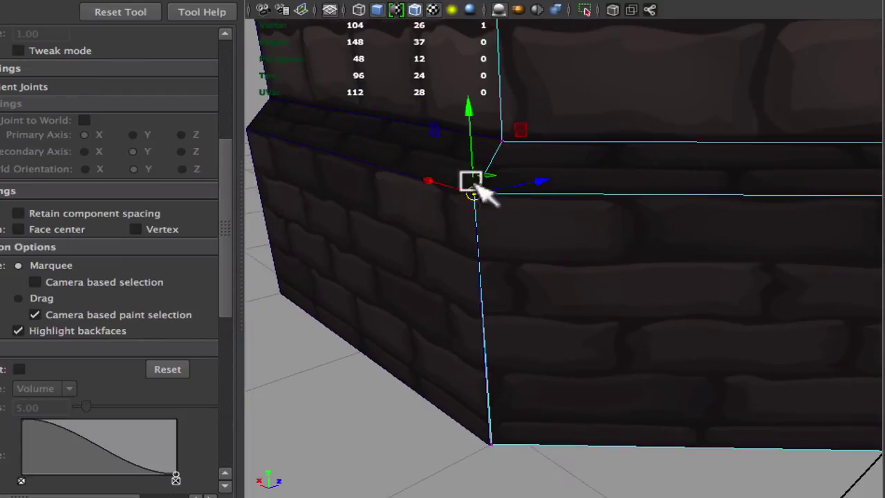
{"action": "left_click_drag", "start_coordinate": [508, 148], "coordinate": [508, 141]}
{"action": "left_click", "coordinate": [487, 442]}
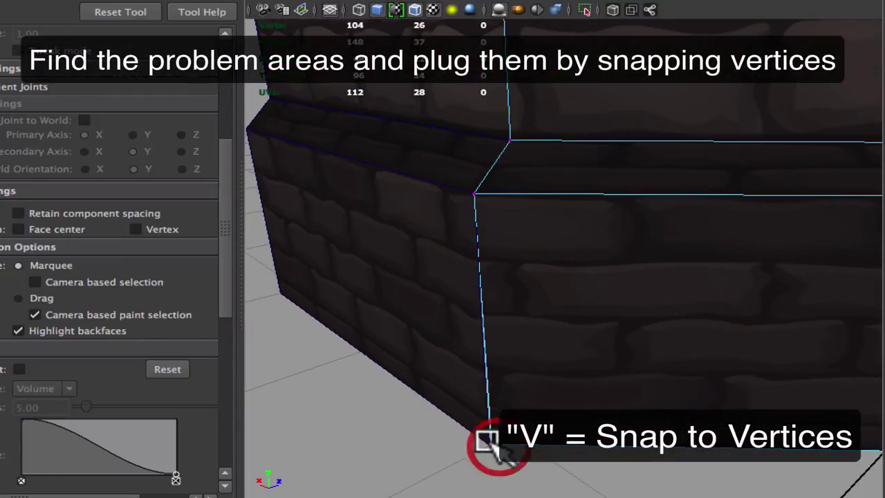
- Close the gap at the opposite seam's base by snapping the corner piece's bottom vertex to the adjoining wall
{"action": "left_click_drag", "start_coordinate": [487, 459], "coordinate": [594, 397], "text": "alt"}
{"action": "right_click_drag", "start_coordinate": [596, 405], "coordinate": [639, 413], "text": "alt"}
{"action": "left_click", "coordinate": [217, 1]}
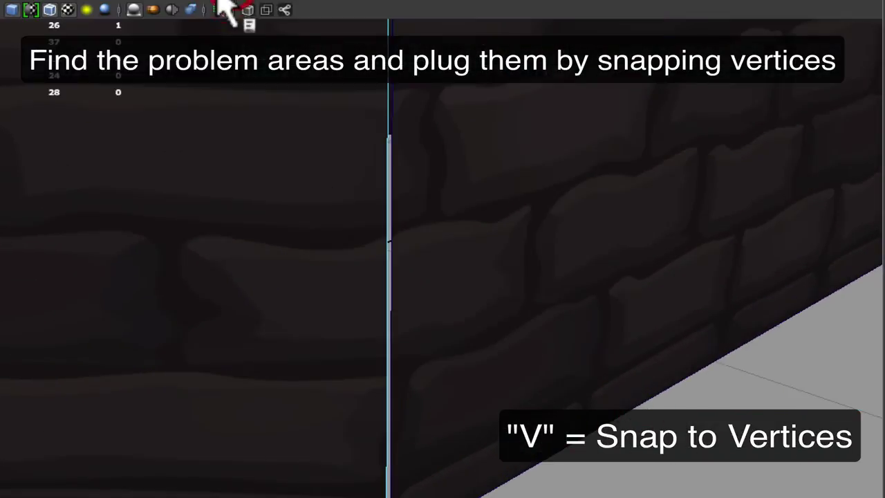
{"action": "middle_click_drag", "start_coordinate": [469, 294], "coordinate": [575, 116], "text": "alt"}
{"action": "left_click_drag", "start_coordinate": [511, 268], "coordinate": [561, 276], "text": "alt"}
{"action": "left_click_drag", "start_coordinate": [507, 355], "coordinate": [523, 359]}
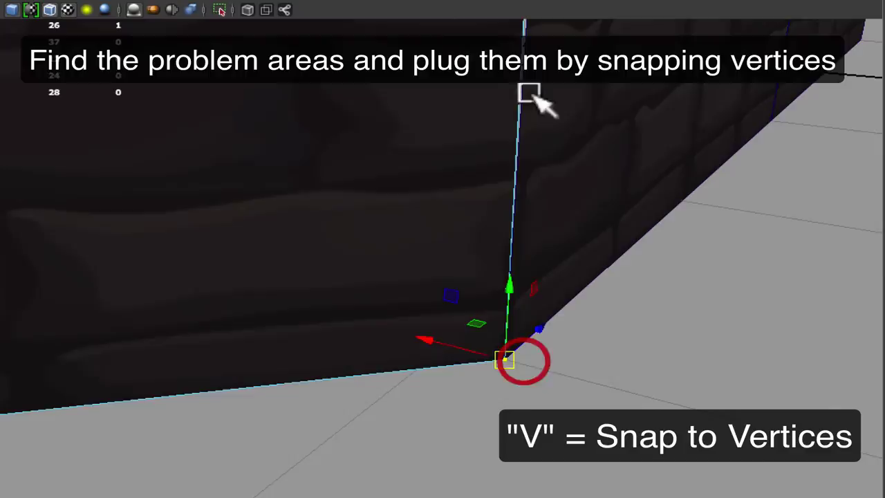
- Snap the lower and upper ledge vertices at this seam to the adjoining wall's ledge corners
{"action": "middle_click_drag", "start_coordinate": [529, 92], "coordinate": [462, 256], "text": "alt"}
{"action": "middle_click_drag", "start_coordinate": [495, 187], "coordinate": [502, 364], "text": "alt"}
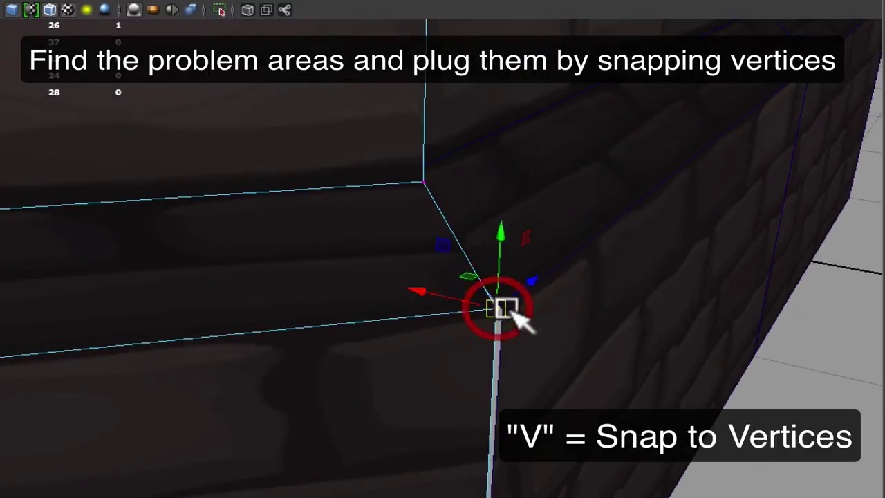
{"action": "left_click_drag", "start_coordinate": [511, 311], "coordinate": [515, 313]}
{"action": "left_click", "coordinate": [424, 178]}
{"action": "left_click_drag", "start_coordinate": [425, 179], "coordinate": [444, 179]}
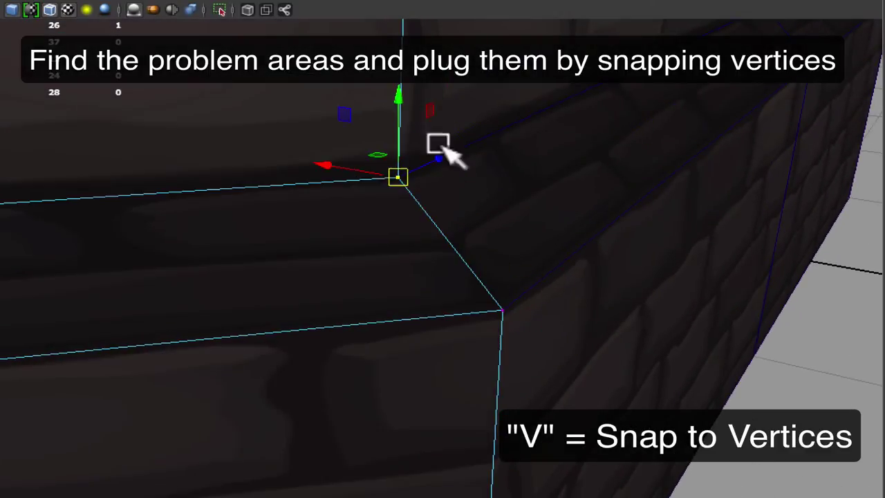
- Snap the corner piece's vertices beneath the top cap to the adjoining wall's matching cap vertices
{"action": "middle_click_drag", "start_coordinate": [445, 148], "coordinate": [471, 419], "text": "alt"}
{"action": "right_click_drag", "start_coordinate": [472, 419], "coordinate": [180, 200], "text": "alt"}
{"action": "middle_click_drag", "start_coordinate": [356, 156], "coordinate": [362, 392], "text": "alt"}
{"action": "left_click_drag", "start_coordinate": [384, 317], "coordinate": [330, 276], "text": "alt"}
{"action": "right_click_drag", "start_coordinate": [207, 160], "coordinate": [246, 164], "text": "alt"}
{"action": "middle_click_drag", "start_coordinate": [239, 158], "coordinate": [277, 213], "text": "alt"}
{"action": "middle_click_drag", "start_coordinate": [275, 164], "coordinate": [201, 163]}
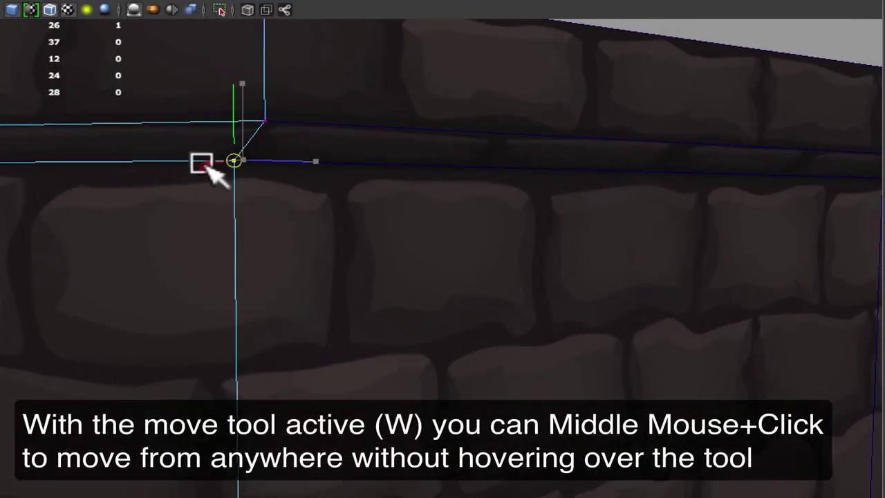
{"action": "middle_click_drag", "start_coordinate": [271, 128], "coordinate": [312, 287]}
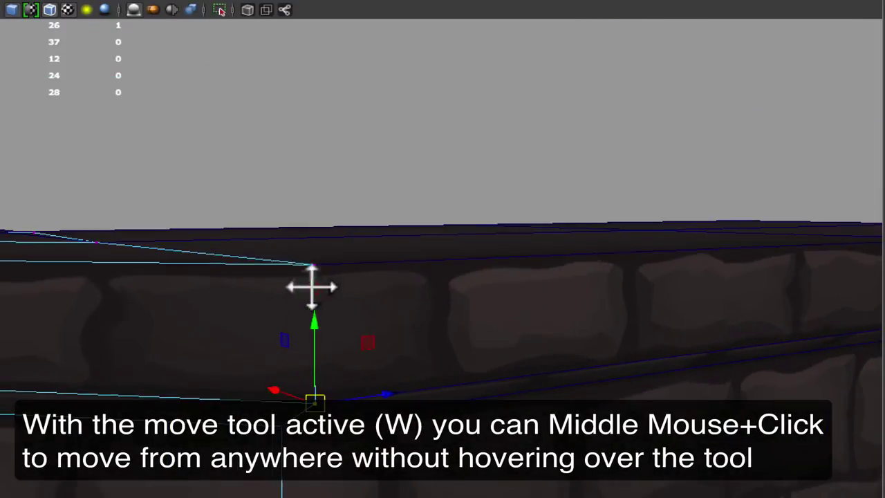
- Snap the corner piece's middle top vertex onto the end of the adjoining wall's centre line
{"action": "left_click_drag", "start_coordinate": [276, 279], "coordinate": [90, 298], "text": "alt"}
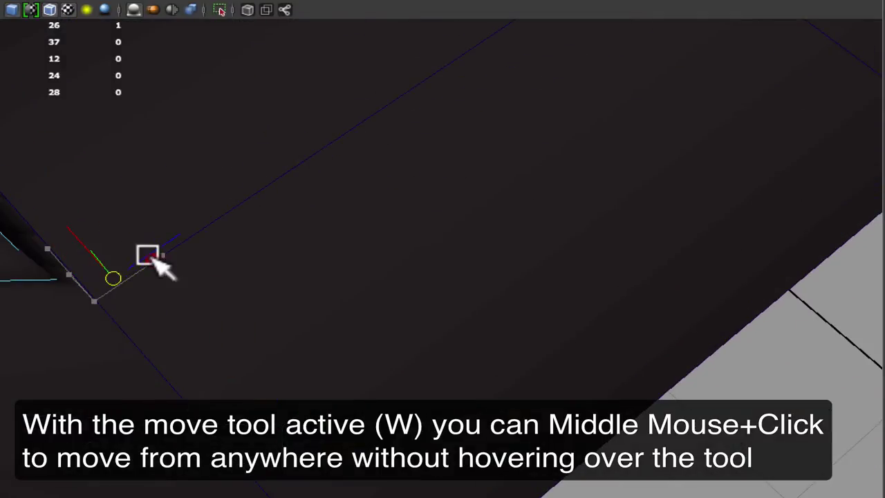
{"action": "left_click_drag", "start_coordinate": [239, 244], "coordinate": [270, 208], "text": "alt"}
{"action": "left_click", "coordinate": [114, 325]}
- Move the corner piece's two inner top vertices to the adjoining walls' inner corner and merge them into one
{"action": "left_click_drag", "start_coordinate": [118, 264], "coordinate": [368, 249], "text": "alt"}
{"action": "middle_click_drag", "start_coordinate": [336, 206], "coordinate": [393, 275], "text": "alt"}
{"action": "right_click_drag", "start_coordinate": [392, 275], "coordinate": [628, 300], "text": "alt"}
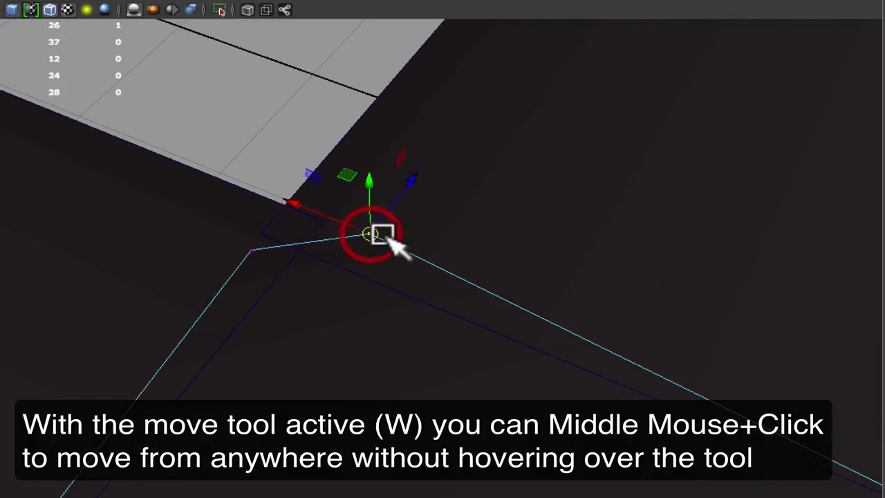
{"action": "middle_click_drag", "start_coordinate": [386, 237], "coordinate": [337, 236]}
{"action": "left_click", "coordinate": [251, 249]}
{"action": "middle_click_drag", "start_coordinate": [253, 250], "coordinate": [267, 248]}
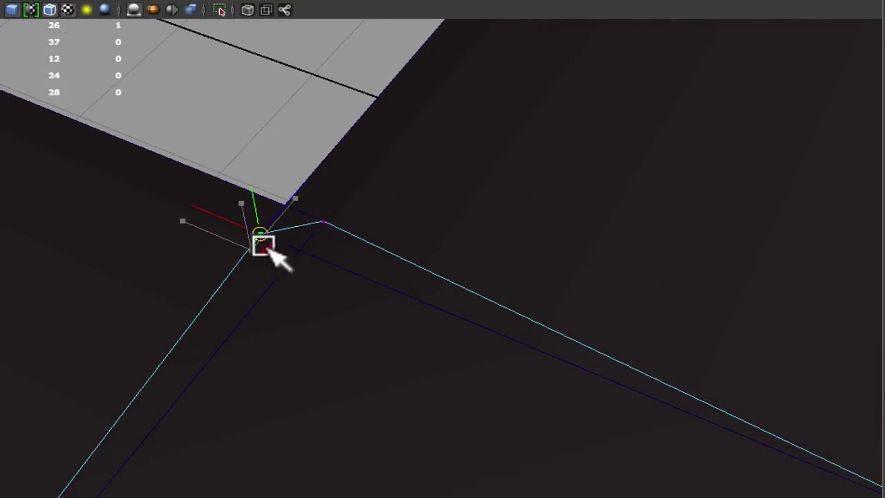
{"action": "left_click_drag", "start_coordinate": [338, 315], "coordinate": [262, 240], "text": "alt"}
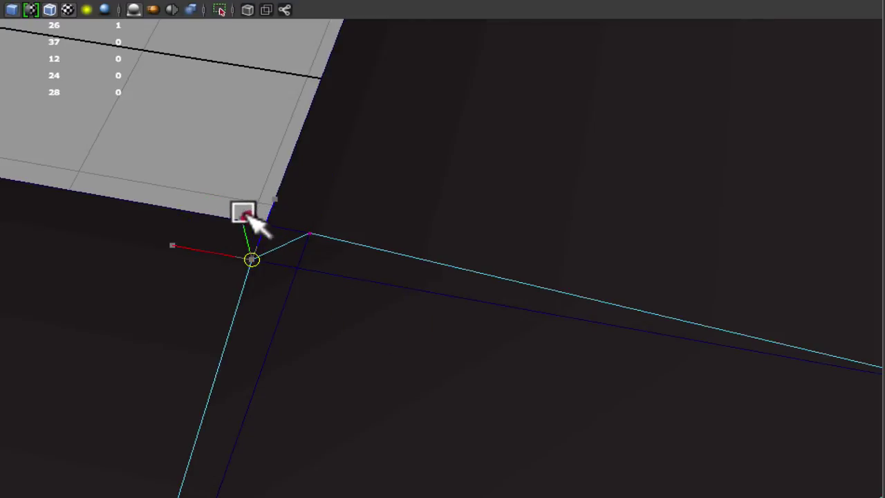
{"action": "mouse_move", "coordinate": [308, 275]}
{"action": "left_mouse_down", "text": "alt"}
{"action": "mouse_move", "coordinate": [379, 263]}
{"action": "mouse_move", "coordinate": [323, 276]}
{"action": "left_mouse_up", "text": "alt"}
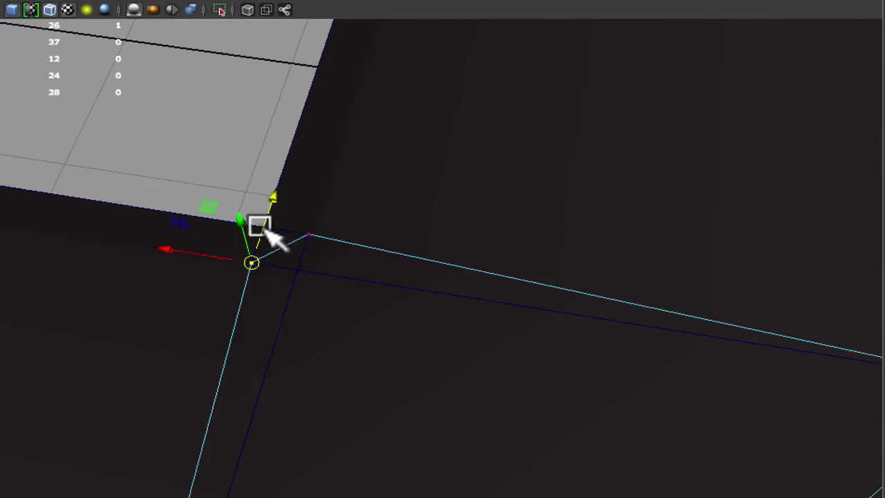
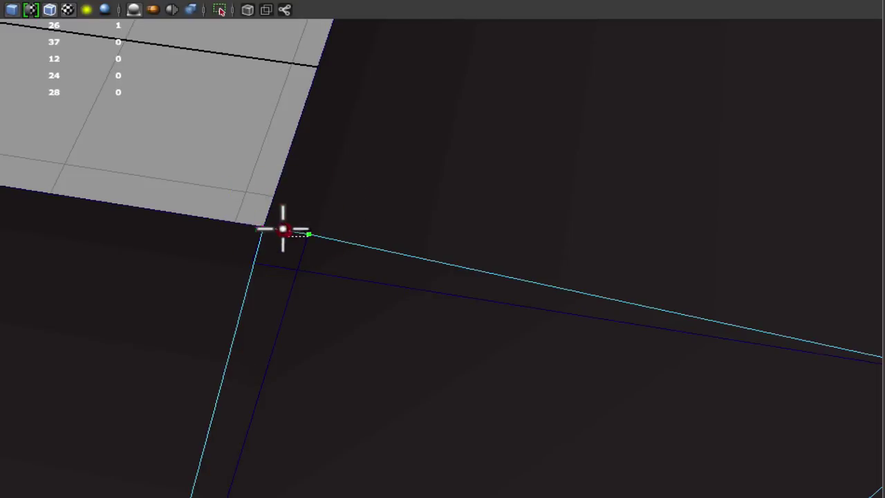
{"action": "left_click_drag", "start_coordinate": [282, 229], "coordinate": [329, 226], "text": "alt"}
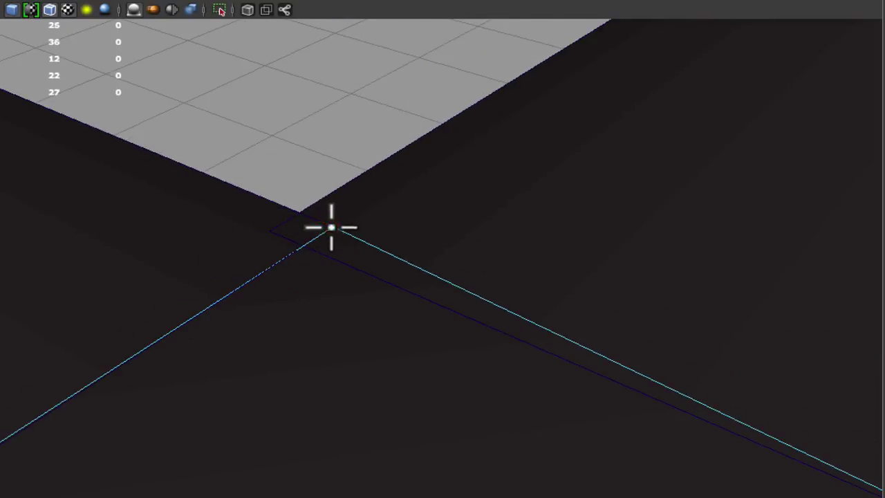
- Snap the corner piece's other middle top vertex onto the end of the opposite wall's centre line
{"action": "right_click_drag", "start_coordinate": [503, 303], "coordinate": [125, 259], "text": "alt"}
{"action": "left_click_drag", "start_coordinate": [425, 332], "coordinate": [447, 299], "text": "alt"}
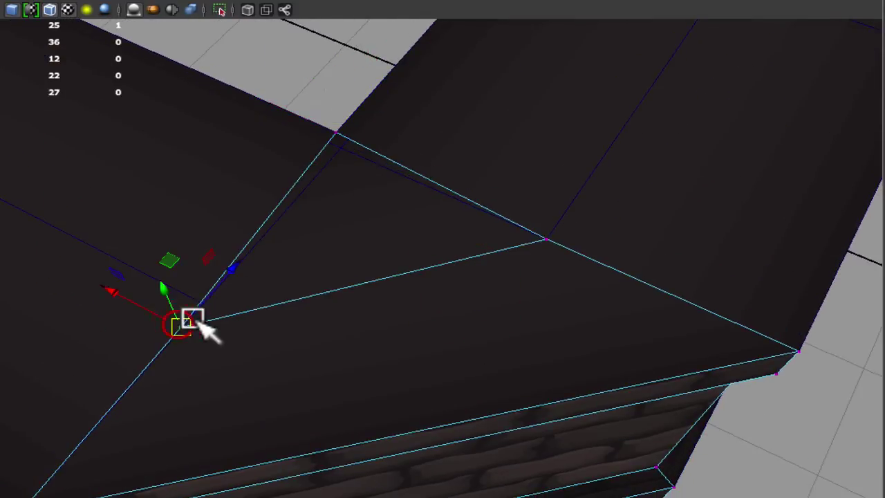
{"action": "right_click_drag", "start_coordinate": [345, 259], "coordinate": [416, 239]}
{"action": "left_click", "coordinate": [349, 81]}
- Select the corner piece from the inner side of the walls and turn on X-ray shading
{"action": "right_click_drag", "start_coordinate": [497, 293], "coordinate": [353, 260], "text": "alt"}
{"action": "left_click_drag", "start_coordinate": [463, 317], "coordinate": [863, 299], "text": "alt"}
{"action": "middle_click_drag", "start_coordinate": [496, 297], "coordinate": [536, 208], "text": "alt"}
{"action": "right_click_drag", "start_coordinate": [539, 297], "coordinate": [798, 340], "text": "alt"}
{"action": "middle_click_drag", "start_coordinate": [527, 228], "coordinate": [497, 304], "text": "alt"}
{"action": "left_click_drag", "start_coordinate": [497, 304], "coordinate": [484, 239], "text": "alt"}
{"action": "left_click", "coordinate": [465, 229]}
{"action": "key", "text": "f"}
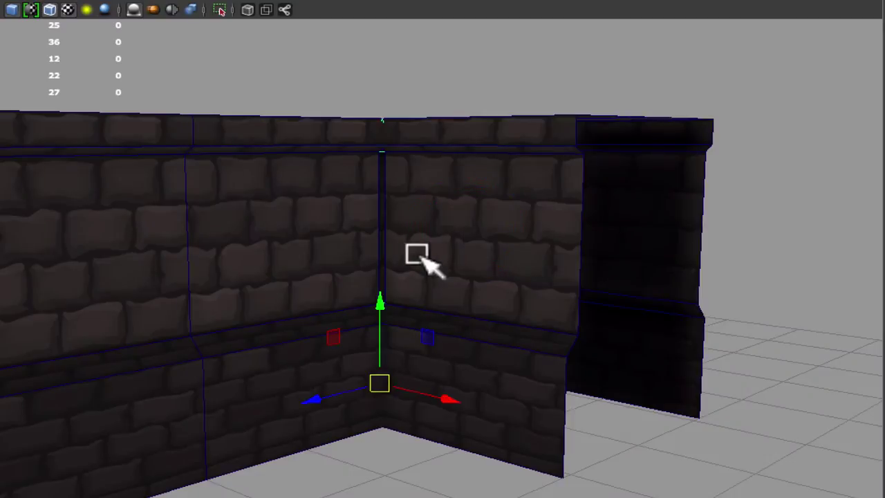
{"action": "right_click_drag", "start_coordinate": [417, 253], "coordinate": [588, 310], "text": "alt"}
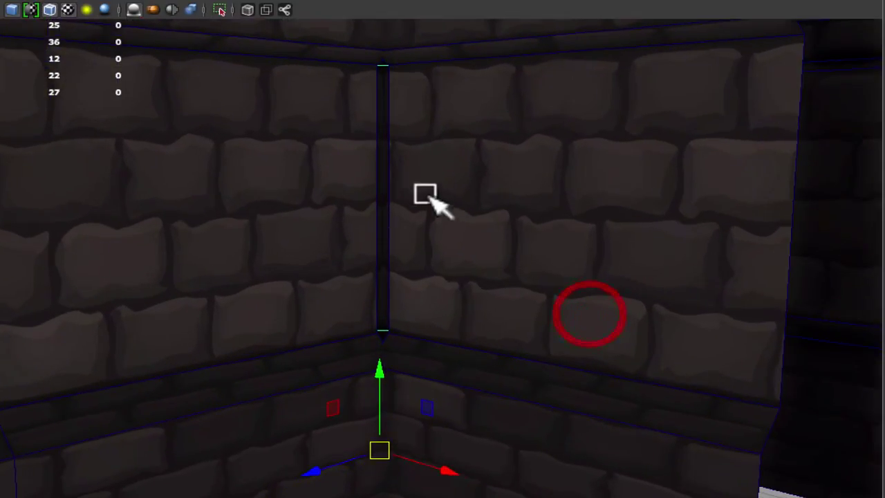
{"action": "middle_click_drag", "start_coordinate": [434, 203], "coordinate": [454, 274], "text": "alt"}
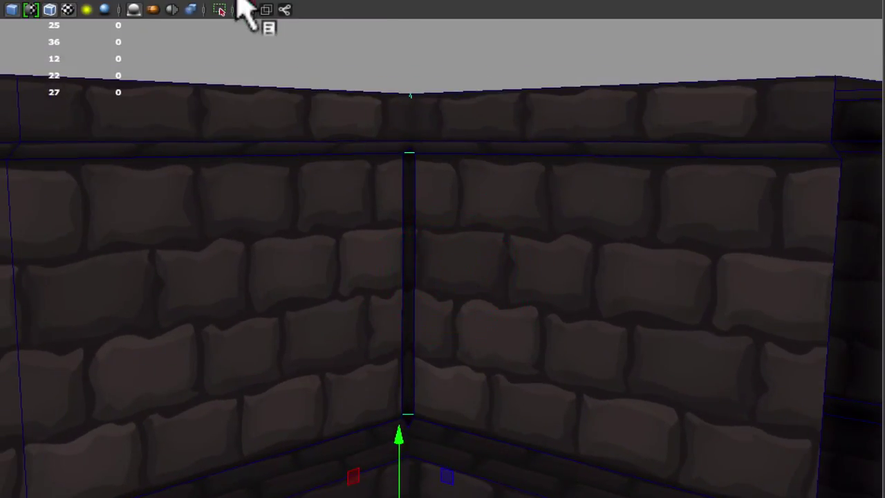
{"action": "left_click", "coordinate": [246, 8]}
{"action": "right_click_drag", "start_coordinate": [428, 196], "coordinate": [485, 201], "text": "alt"}
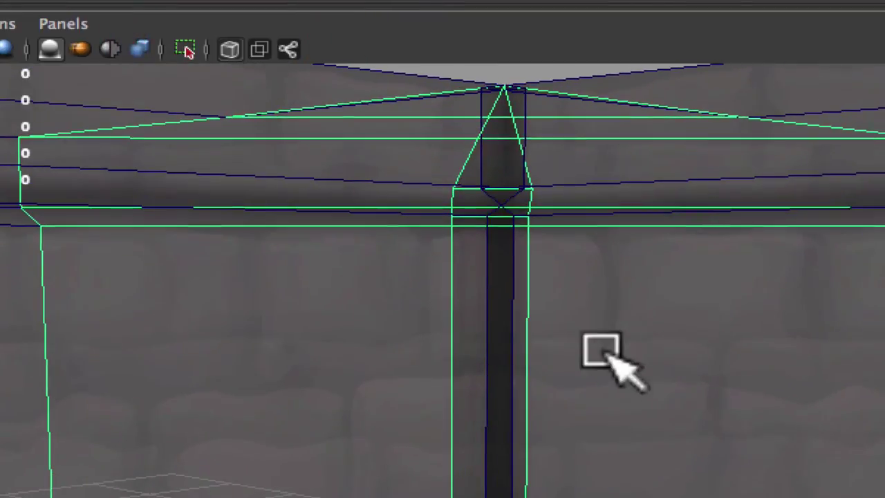
- Snap the inner strip's two vertices just beneath the cap to the adjoining walls' inner vertical edges
{"action": "left_click_drag", "start_coordinate": [607, 352], "coordinate": [571, 325], "text": "alt"}
{"action": "right_click_drag", "start_coordinate": [572, 325], "coordinate": [658, 346], "text": "alt"}
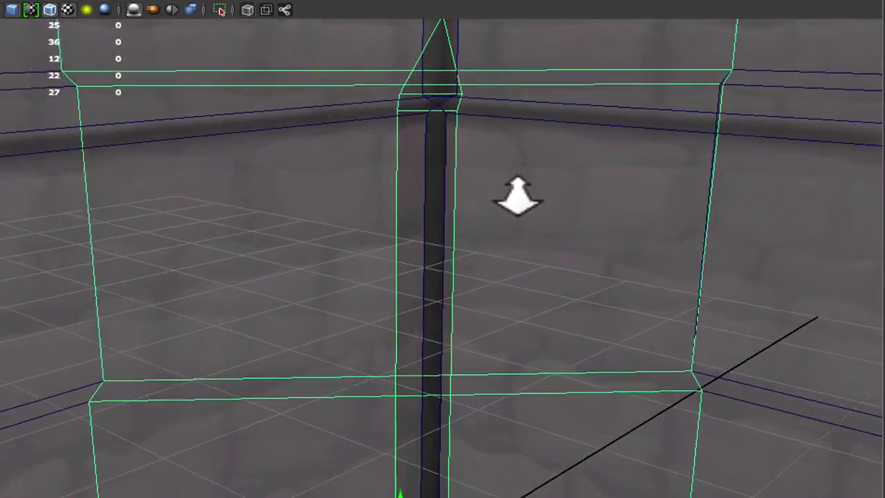
{"action": "right_click_drag", "start_coordinate": [518, 197], "coordinate": [543, 199], "text": "alt"}
{"action": "middle_click_drag", "start_coordinate": [452, 143], "coordinate": [428, 219], "text": "alt"}
{"action": "left_click_drag", "start_coordinate": [428, 219], "coordinate": [413, 172], "text": "alt"}
{"action": "right_click_drag", "start_coordinate": [412, 172], "coordinate": [446, 178], "text": "alt"}
{"action": "middle_click_drag", "start_coordinate": [439, 166], "coordinate": [438, 203], "text": "alt"}
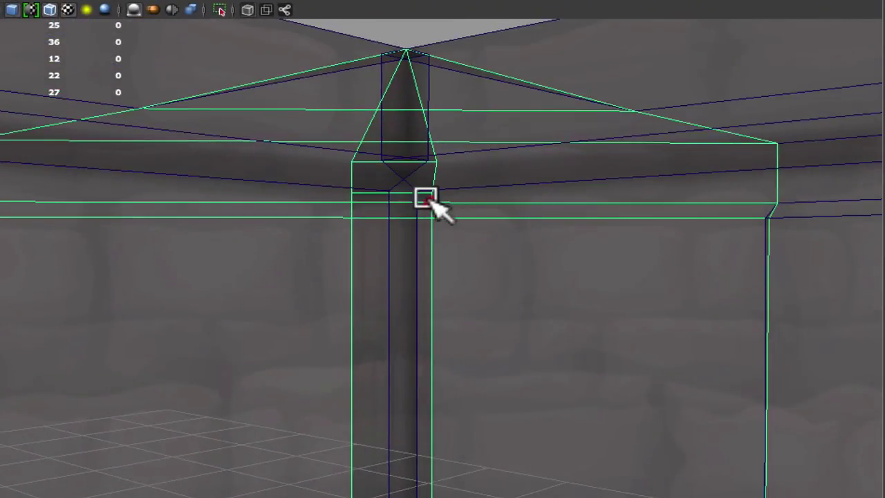
{"action": "right_click_drag", "start_coordinate": [425, 199], "coordinate": [373, 191]}
{"action": "left_click", "coordinate": [396, 193]}
{"action": "left_click_drag", "start_coordinate": [352, 194], "coordinate": [413, 196]}
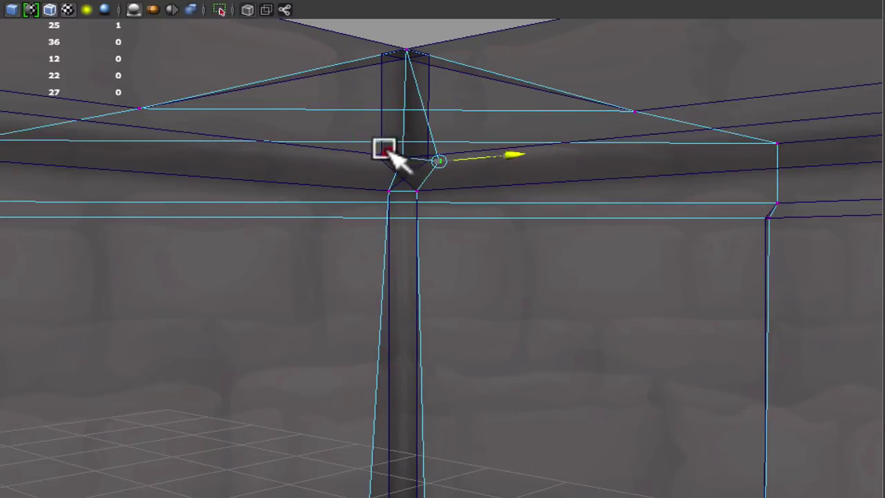
- Merge the inner strip's two vertices at the cap's lower edge into a single vertex
{"action": "left_click_drag", "start_coordinate": [425, 181], "coordinate": [465, 209], "text": "alt"}
{"action": "left_click_drag", "start_coordinate": [423, 223], "coordinate": [392, 182], "text": "alt"}
{"action": "right_click_drag", "start_coordinate": [392, 182], "coordinate": [477, 212], "text": "alt"}
{"action": "middle_click_drag", "start_coordinate": [477, 212], "coordinate": [476, 262], "text": "alt"}
{"action": "left_click_drag", "start_coordinate": [475, 263], "coordinate": [470, 283], "text": "alt"}
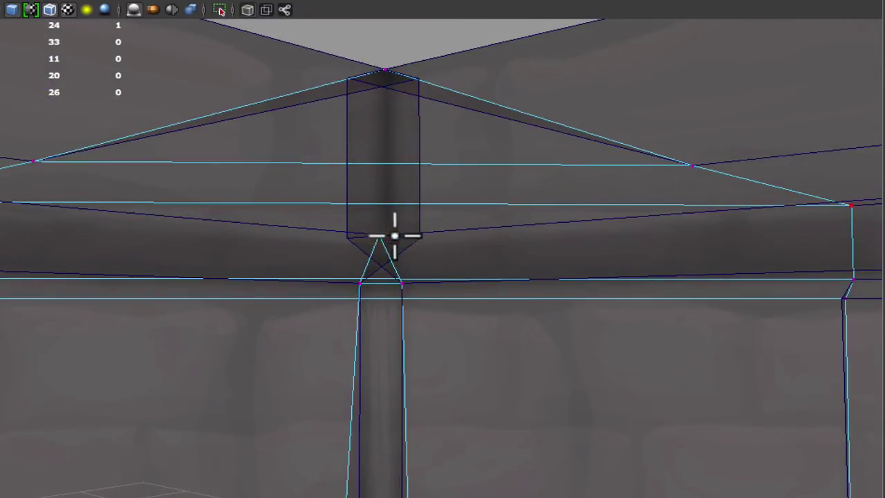
- Snap the inner strip's two vertices at the ledge's upper edge to the adjoining walls' matching vertices
{"action": "left_click_drag", "start_coordinate": [394, 236], "coordinate": [438, 302], "text": "alt"}
{"action": "middle_click_drag", "start_coordinate": [438, 302], "coordinate": [451, 64], "text": "alt"}
{"action": "left_click_drag", "start_coordinate": [451, 64], "coordinate": [473, 138], "text": "alt"}
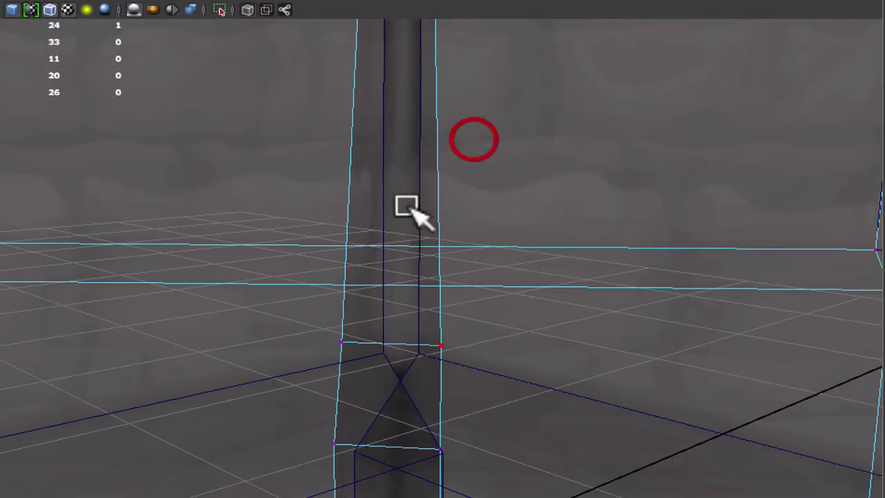
{"action": "left_click_drag", "start_coordinate": [406, 207], "coordinate": [388, 266], "text": "alt"}
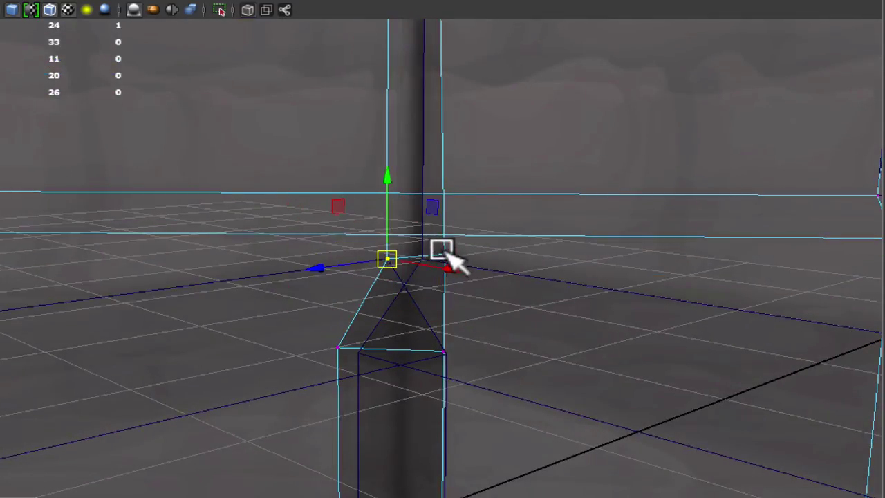
{"action": "middle_click_drag", "start_coordinate": [441, 297], "coordinate": [450, 221], "text": "alt"}
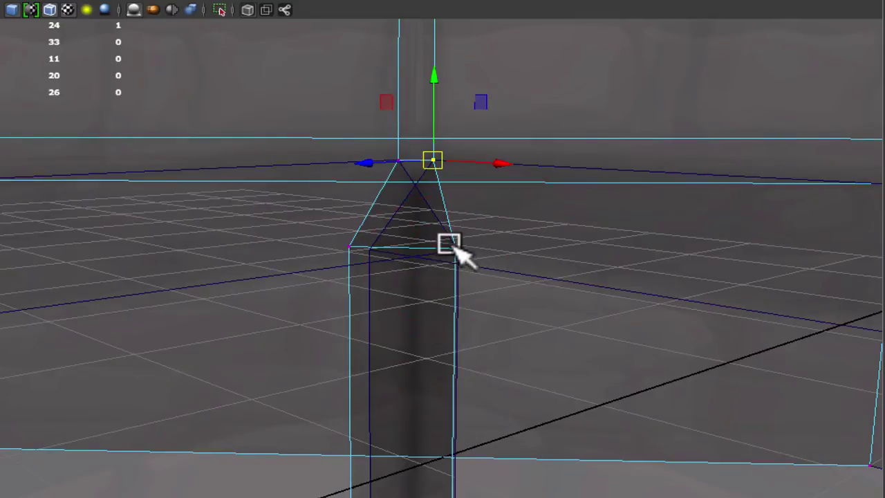
- Delete the corner piece's narrow inner strip face below the ledge
{"action": "mouse_move", "coordinate": [453, 248]}
{"action": "left_mouse_down", "text": "alt"}
{"action": "mouse_move", "coordinate": [470, 264]}
{"action": "mouse_move", "coordinate": [456, 250]}
{"action": "mouse_move", "coordinate": [458, 232]}
{"action": "left_mouse_up", "text": "alt"}
{"action": "middle_click_drag", "start_coordinate": [459, 232], "coordinate": [499, 49], "text": "alt"}
{"action": "left_click_drag", "start_coordinate": [456, 242], "coordinate": [438, 322], "text": "alt"}
{"action": "middle_click_drag", "start_coordinate": [394, 111], "coordinate": [399, 282], "text": "alt"}
{"action": "right_click_drag", "start_coordinate": [384, 229], "coordinate": [381, 249]}
{"action": "left_click_drag", "start_coordinate": [406, 264], "coordinate": [412, 244], "text": "alt"}
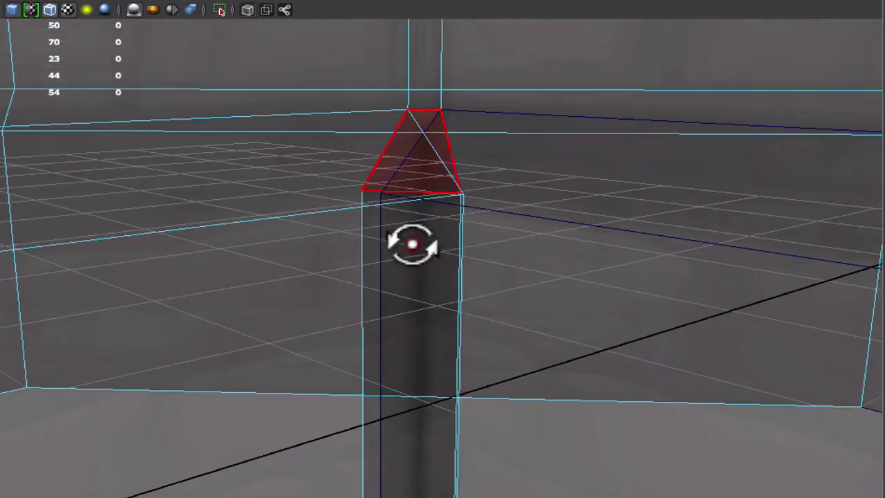
{"action": "left_click_drag", "start_coordinate": [358, 259], "coordinate": [376, 264]}
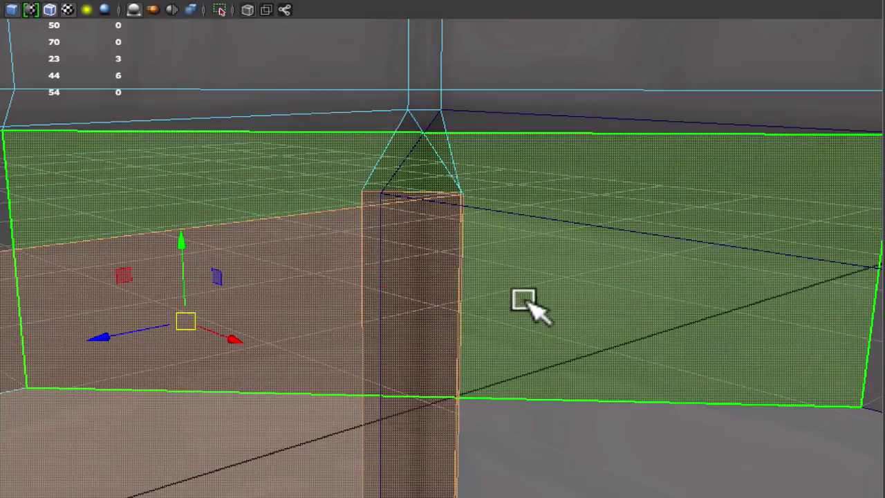
{"action": "right_click_drag", "start_coordinate": [523, 300], "coordinate": [341, 302], "text": "alt"}
{"action": "left_click", "coordinate": [396, 372]}
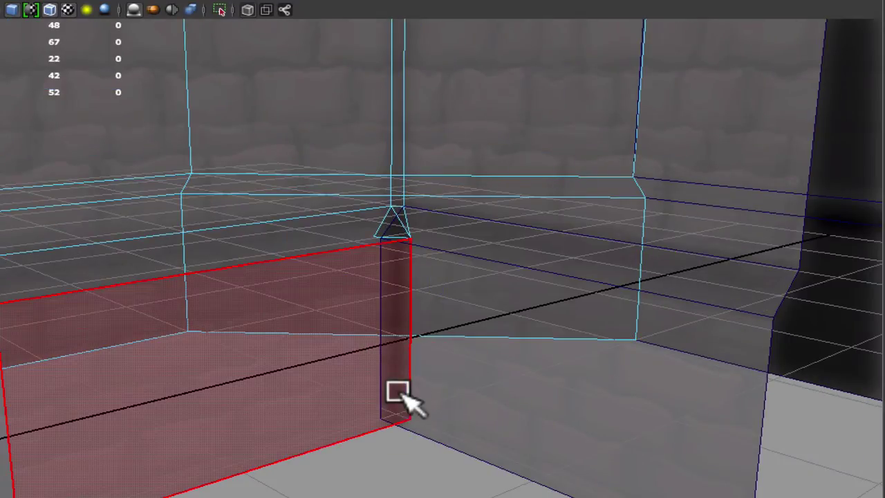
- Isolate the corner piece in the viewport and inspect its remaining inner strip geometry
{"action": "right_click_drag", "start_coordinate": [413, 170], "coordinate": [398, 183]}
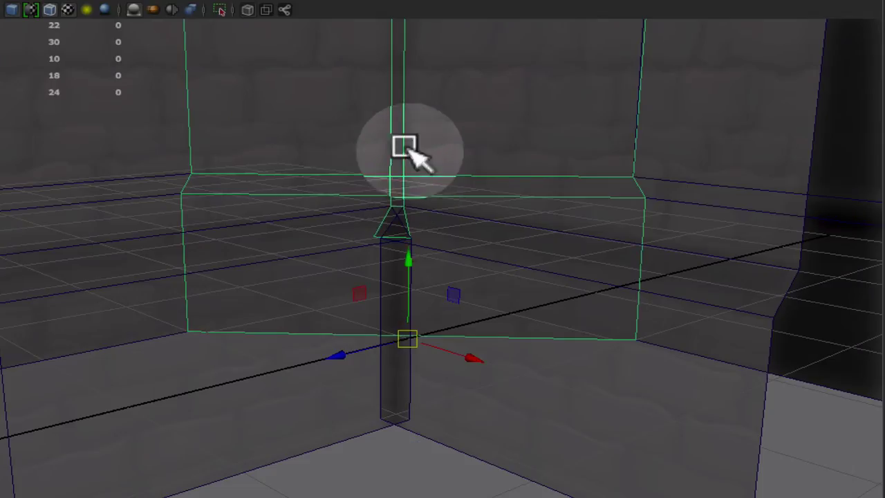
{"action": "left_click", "coordinate": [217, 9]}
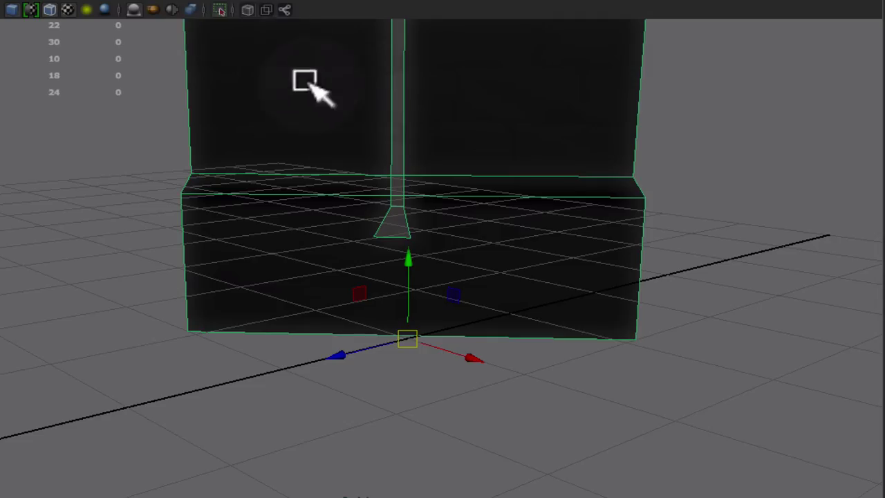
{"action": "left_click", "coordinate": [398, 372]}
{"action": "left_click_drag", "start_coordinate": [399, 372], "coordinate": [456, 371], "text": "alt"}
{"action": "right_click_drag", "start_coordinate": [456, 371], "coordinate": [328, 294], "text": "alt"}
{"action": "middle_click_drag", "start_coordinate": [329, 294], "coordinate": [322, 283], "text": "alt"}
{"action": "left_click_drag", "start_coordinate": [322, 282], "coordinate": [499, 318], "text": "alt"}
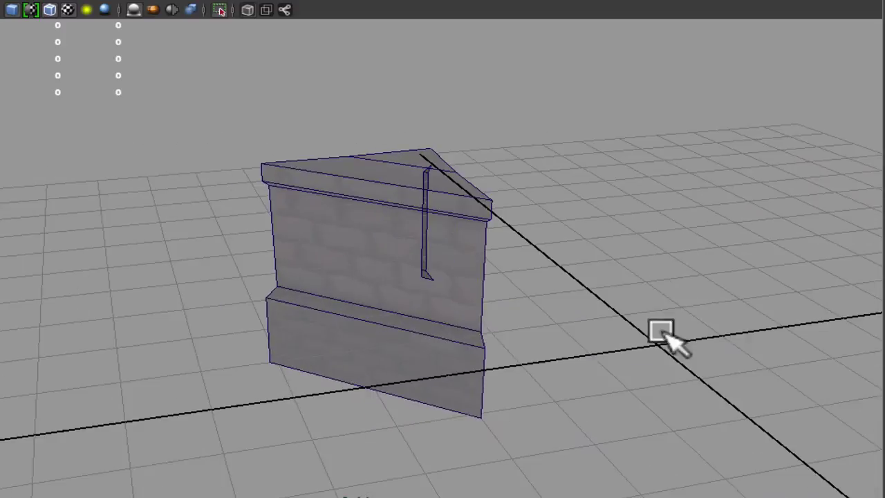
- Turn off X-ray shading and show the adjoining walls again alongside the corner piece
{"action": "left_click_drag", "start_coordinate": [667, 336], "coordinate": [260, 74], "text": "alt"}
{"action": "left_click", "coordinate": [486, 246]}
{"action": "left_click_drag", "start_coordinate": [325, 138], "coordinate": [374, 203], "text": "alt"}
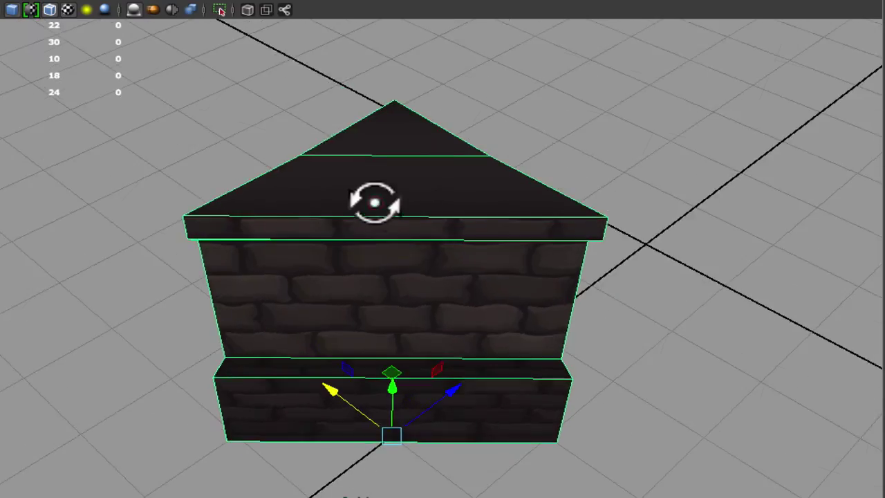
{"action": "right_click_drag", "start_coordinate": [304, 142], "coordinate": [239, 67], "text": "alt"}
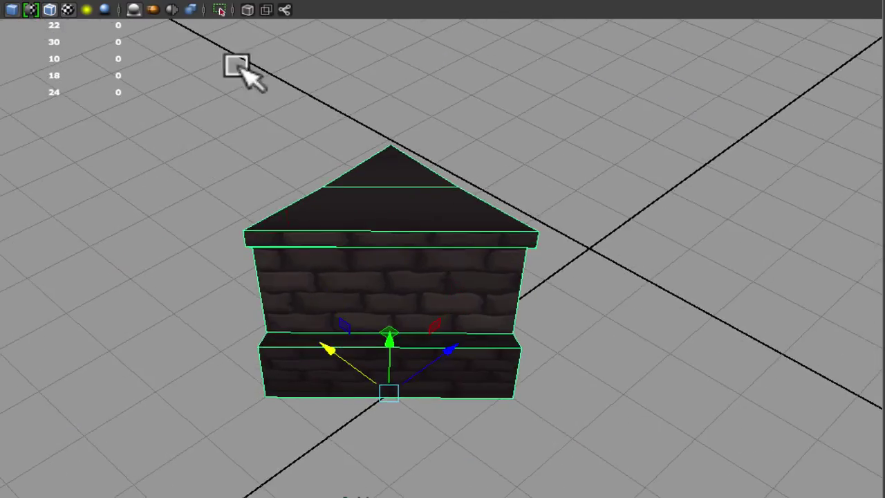
{"action": "left_click", "coordinate": [220, 9]}
- Examine the inner corner seam and the top surface where the corner piece meets both walls
{"action": "left_click_drag", "start_coordinate": [449, 163], "coordinate": [637, 276], "text": "alt"}
{"action": "middle_click_drag", "start_coordinate": [637, 276], "coordinate": [650, 173], "text": "alt"}
{"action": "right_click_drag", "start_coordinate": [649, 172], "coordinate": [742, 258], "text": "alt"}
{"action": "left_click_drag", "start_coordinate": [438, 127], "coordinate": [429, 178], "text": "alt"}
{"action": "middle_click_drag", "start_coordinate": [429, 177], "coordinate": [413, 318], "text": "alt"}
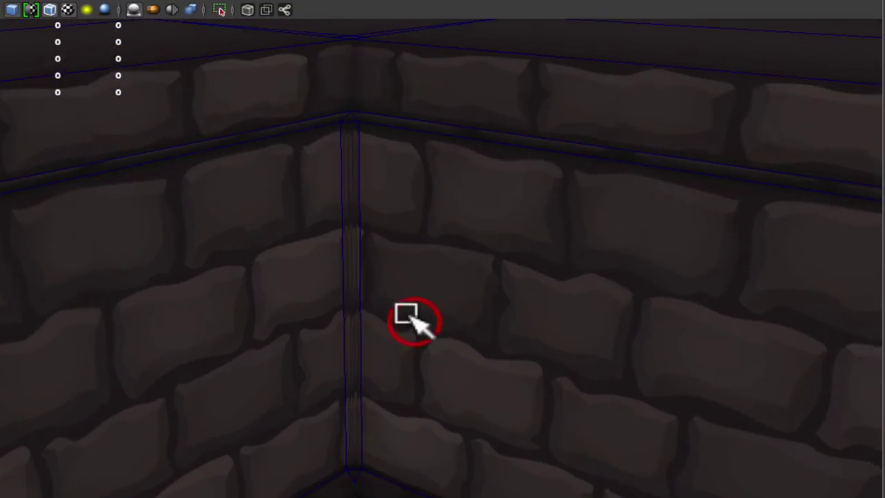
{"action": "left_click_drag", "start_coordinate": [411, 317], "coordinate": [405, 263], "text": "alt"}
{"action": "right_click_drag", "start_coordinate": [405, 263], "coordinate": [333, 251], "text": "alt"}
{"action": "middle_click_drag", "start_coordinate": [354, 220], "coordinate": [355, 216], "text": "alt"}
{"action": "right_click_drag", "start_coordinate": [356, 216], "coordinate": [394, 267], "text": "alt"}
{"action": "left_click_drag", "start_coordinate": [395, 267], "coordinate": [385, 279], "text": "alt"}
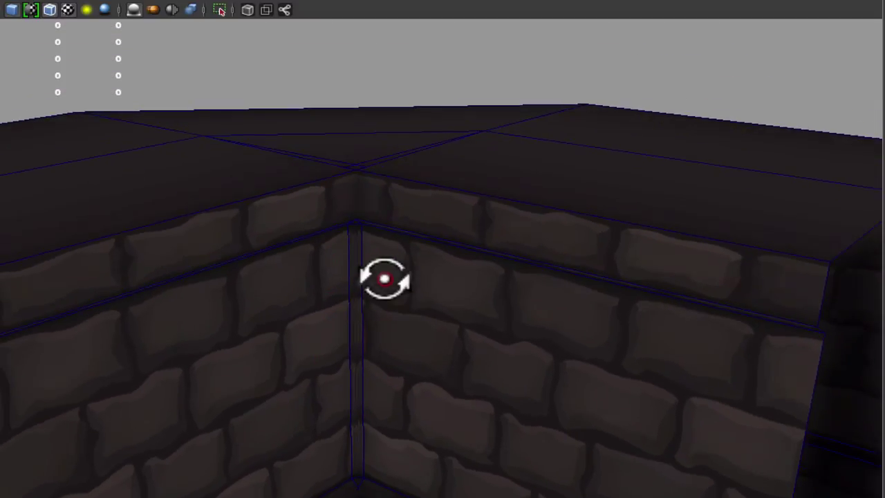
{"action": "middle_click_drag", "start_coordinate": [385, 279], "coordinate": [367, 152], "text": "alt"}
{"action": "right_click_drag", "start_coordinate": [367, 152], "coordinate": [311, 242], "text": "alt"}
{"action": "middle_click_drag", "start_coordinate": [310, 242], "coordinate": [360, 286], "text": "alt"}
{"action": "left_click_drag", "start_coordinate": [360, 286], "coordinate": [357, 360], "text": "alt"}
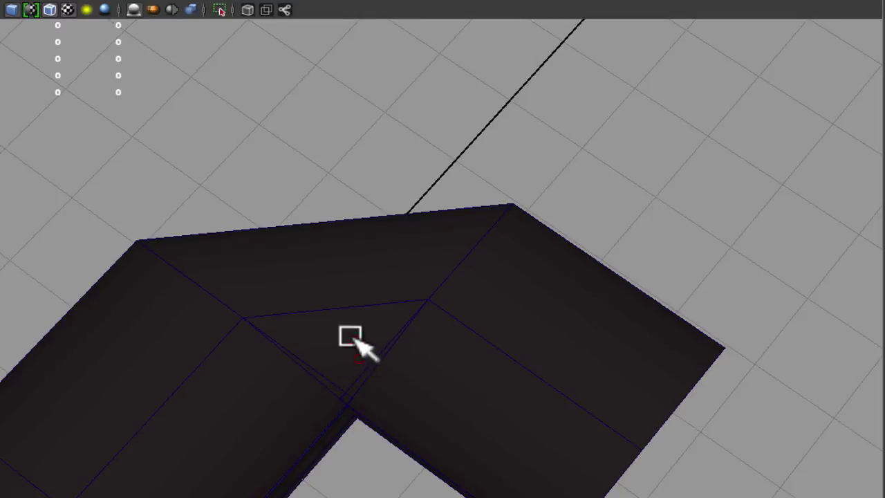
- Move the corner piece's inner top vertex so its edges line up with the ends of both adjoining walls
{"action": "left_click", "coordinate": [355, 338]}
{"action": "right_click_drag", "start_coordinate": [355, 338], "coordinate": [569, 395], "text": "alt"}
{"action": "middle_click_drag", "start_coordinate": [376, 373], "coordinate": [384, 223], "text": "alt"}
{"action": "right_click_drag", "start_coordinate": [383, 223], "coordinate": [442, 221], "text": "alt"}
{"action": "middle_click_drag", "start_coordinate": [385, 221], "coordinate": [387, 259], "text": "alt"}
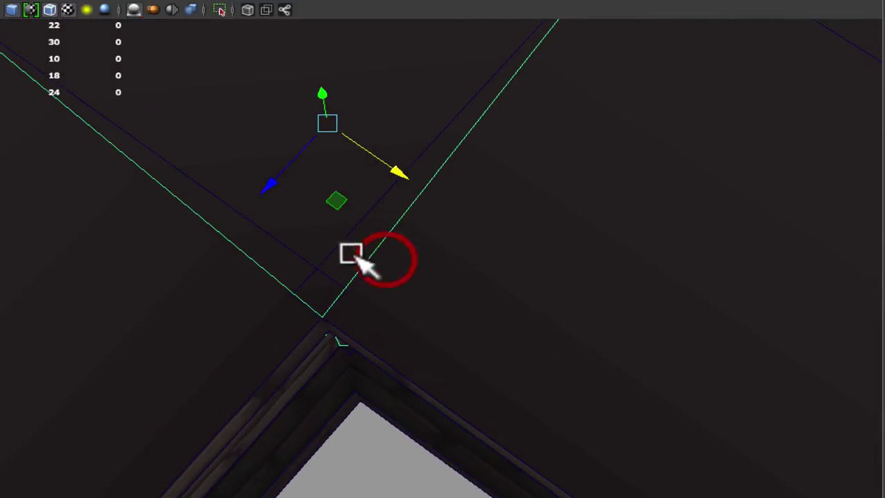
{"action": "middle_click_drag", "start_coordinate": [292, 265], "coordinate": [316, 287], "text": "alt"}
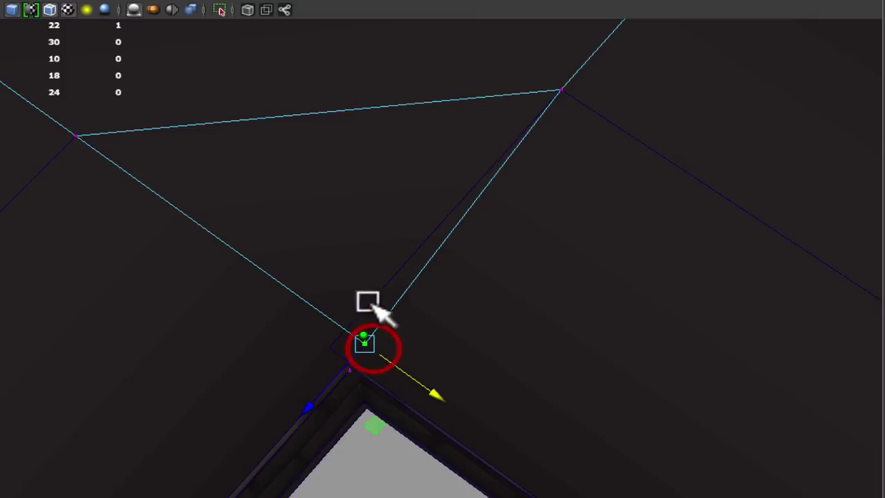
{"action": "left_click_drag", "start_coordinate": [414, 379], "coordinate": [347, 328]}
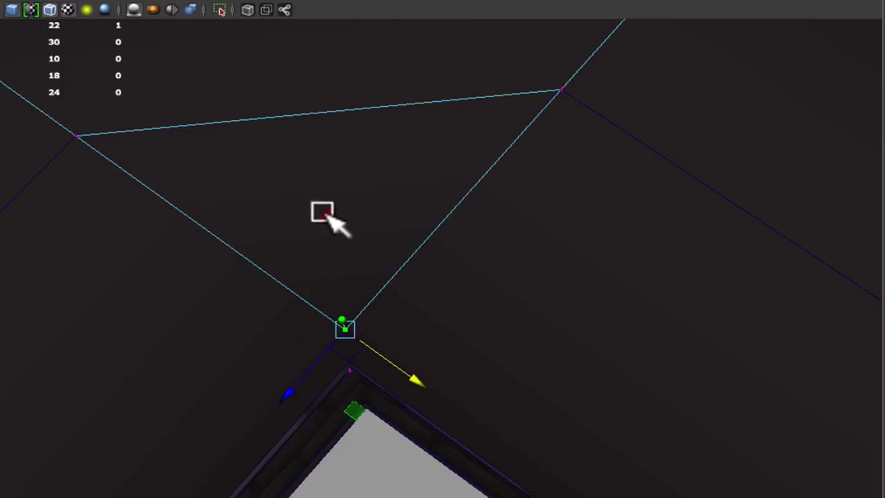
{"action": "right_click_drag", "start_coordinate": [365, 293], "coordinate": [203, 285], "text": "alt"}
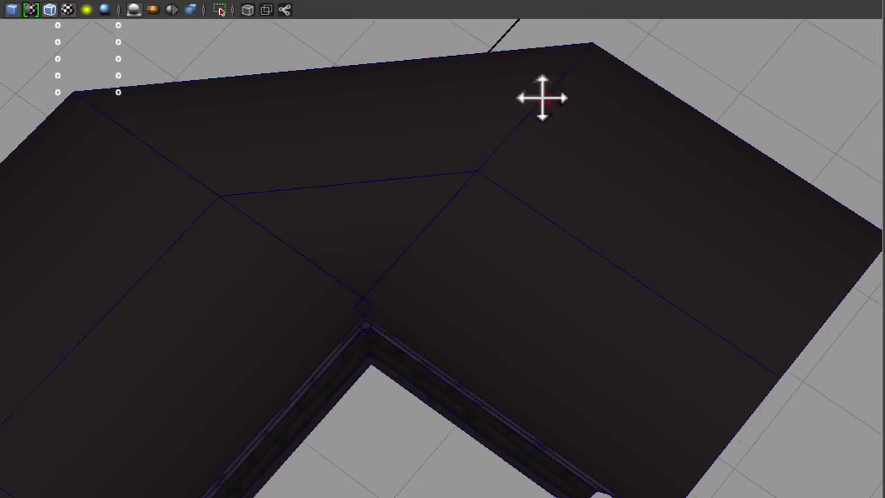
- Align the corner piece's outer vertex below the top trim with the adjoining wall's edge and check the seam down to the base
{"action": "left_click_drag", "start_coordinate": [542, 98], "coordinate": [442, 109], "text": "alt"}
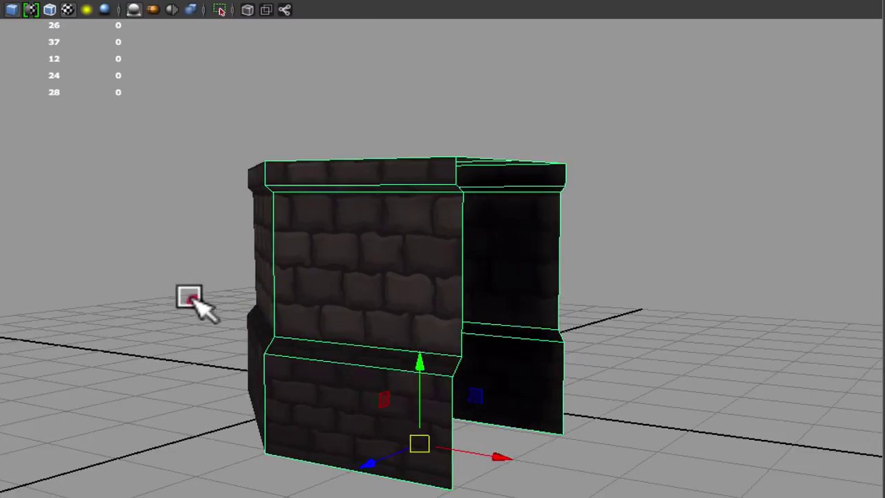
{"action": "right_click_drag", "start_coordinate": [200, 304], "coordinate": [422, 360], "text": "alt"}
{"action": "left_click_drag", "start_coordinate": [422, 359], "coordinate": [491, 365], "text": "alt"}
{"action": "right_click_drag", "start_coordinate": [492, 366], "coordinate": [519, 366], "text": "alt"}
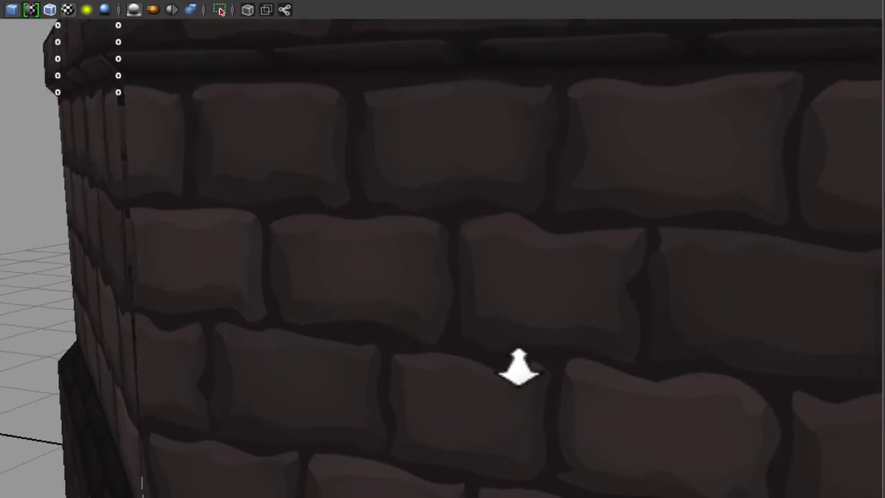
{"action": "left_click_drag", "start_coordinate": [518, 366], "coordinate": [537, 368], "text": "alt"}
{"action": "middle_click_drag", "start_coordinate": [536, 368], "coordinate": [555, 417], "text": "alt"}
{"action": "left_click", "coordinate": [210, 230]}
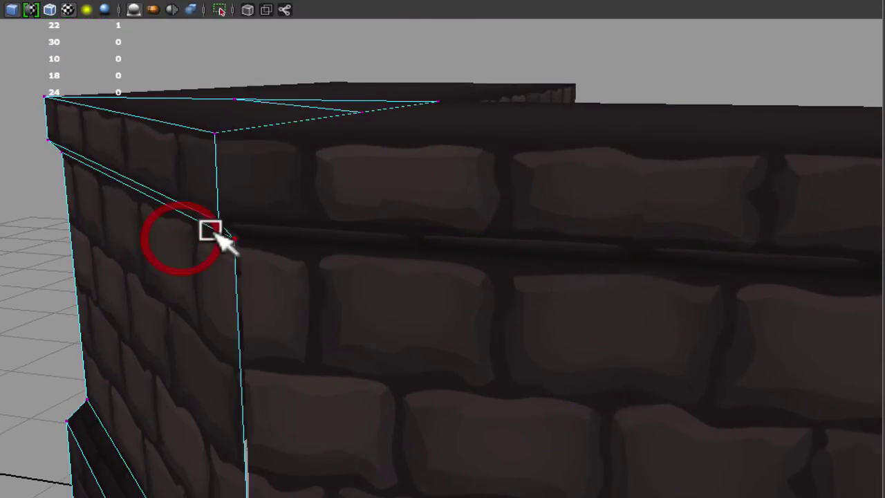
{"action": "middle_click_drag", "start_coordinate": [235, 235], "coordinate": [297, 97], "text": "alt"}
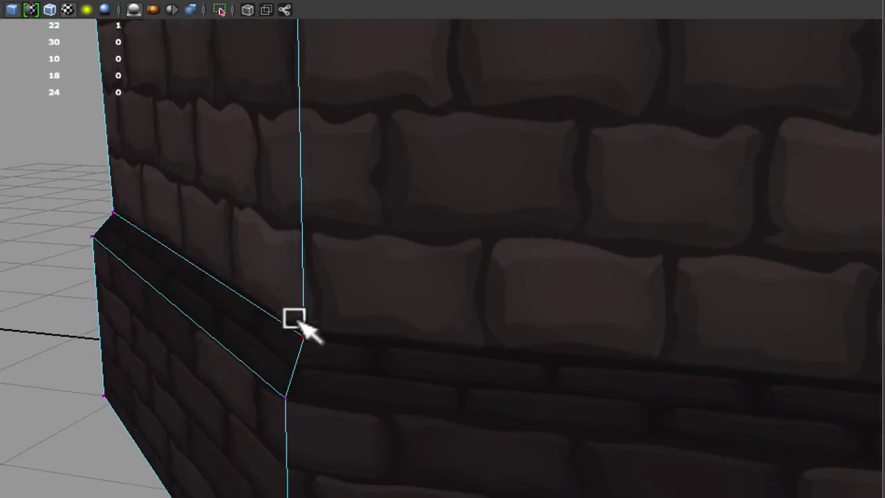
{"action": "right_click_drag", "start_coordinate": [280, 260], "coordinate": [323, 226]}
- Snap the corner piece's opposite outer vertex below the top trim to the edge of the other adjoining wall
{"action": "middle_click_drag", "start_coordinate": [55, 213], "coordinate": [103, 332], "text": "alt"}
{"action": "left_click_drag", "start_coordinate": [103, 332], "coordinate": [384, 297], "text": "alt"}
{"action": "left_click", "coordinate": [299, 246]}
{"action": "middle_click_drag", "start_coordinate": [238, 168], "coordinate": [434, 292], "text": "alt"}
{"action": "left_click_drag", "start_coordinate": [434, 292], "coordinate": [293, 283], "text": "alt"}
{"action": "right_click_drag", "start_coordinate": [294, 284], "coordinate": [373, 277], "text": "alt"}
{"action": "middle_click_drag", "start_coordinate": [138, 148], "coordinate": [315, 198], "text": "alt"}
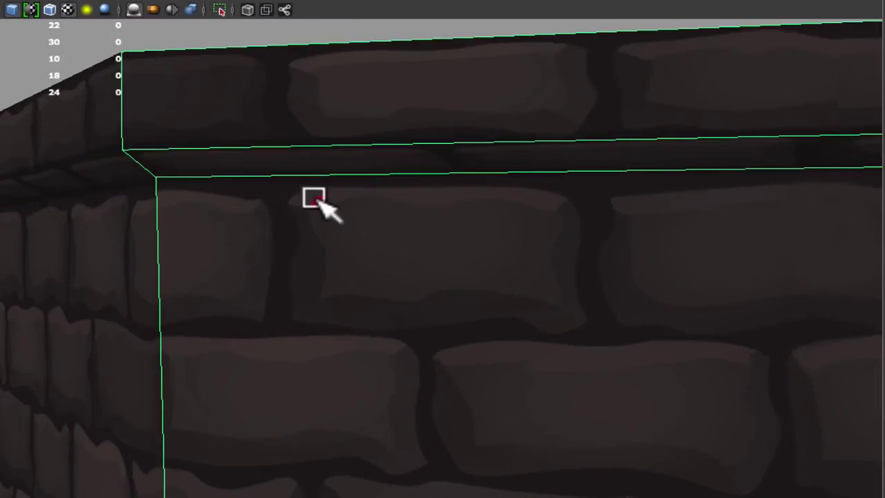
{"action": "right_click_drag", "start_coordinate": [313, 199], "coordinate": [247, 198]}
{"action": "left_click", "coordinate": [156, 175]}
{"action": "left_click_drag", "start_coordinate": [156, 175], "coordinate": [153, 212], "text": "alt"}
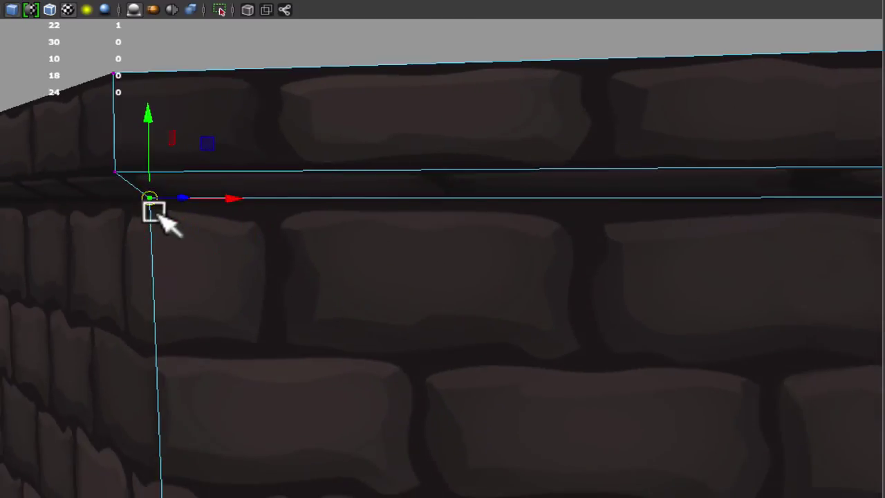
{"action": "right_click_drag", "start_coordinate": [245, 258], "coordinate": [293, 239]}
- Delete the two wall pieces adjoining the diagonal corner piece
{"action": "right_click_drag", "start_coordinate": [314, 238], "coordinate": [215, 224], "text": "alt"}
{"action": "left_click_drag", "start_coordinate": [415, 277], "coordinate": [504, 367], "text": "alt"}
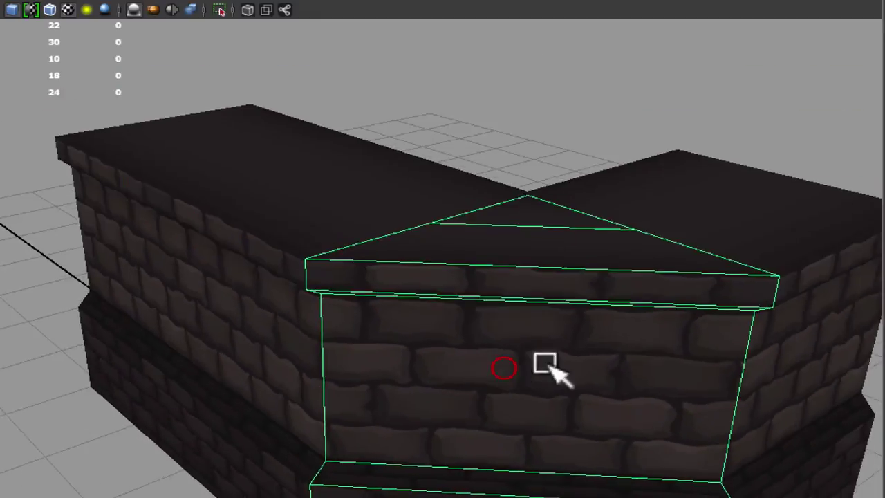
{"action": "middle_click_drag", "start_coordinate": [568, 380], "coordinate": [446, 241], "text": "alt"}
{"action": "left_click_drag", "start_coordinate": [456, 35], "coordinate": [496, 97], "text": "alt"}
{"action": "key", "text": "Delete"}
{"action": "left_click", "coordinate": [361, 56]}
{"action": "key", "text": "Delete"}
- Select all faces of the narrow strip along the inner edge of the diagonal corner piece, from base to top
{"action": "left_click_drag", "start_coordinate": [571, 216], "coordinate": [209, 230], "text": "alt"}
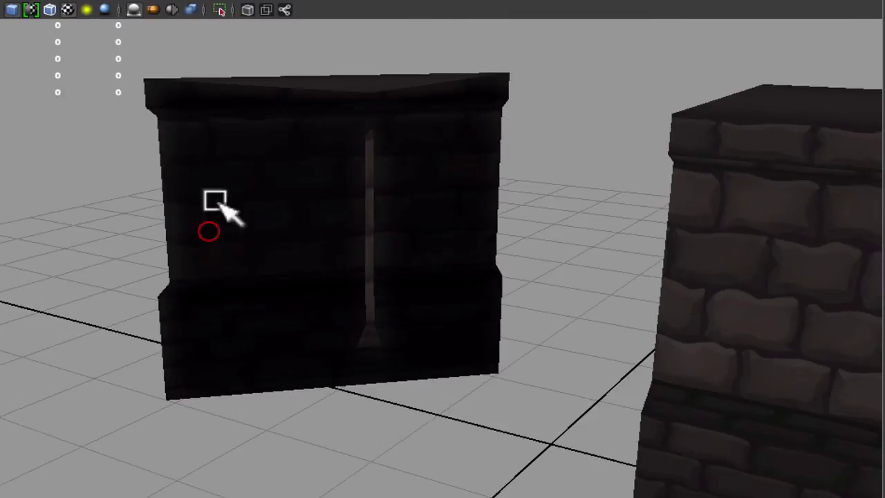
{"action": "right_click_drag", "start_coordinate": [346, 146], "coordinate": [355, 197], "text": "alt"}
{"action": "left_click", "coordinate": [359, 148]}
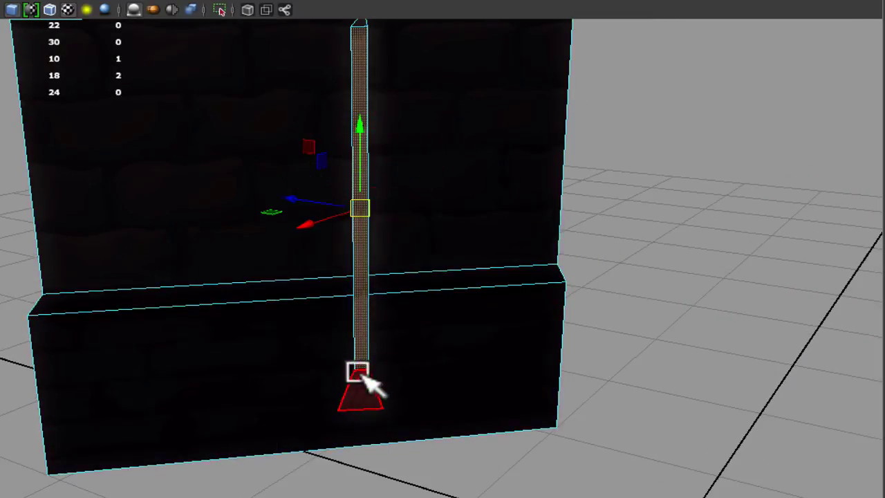
{"action": "left_click", "coordinate": [358, 372], "text": "shift"}
{"action": "middle_click_drag", "start_coordinate": [416, 211], "coordinate": [397, 322], "text": "alt"}
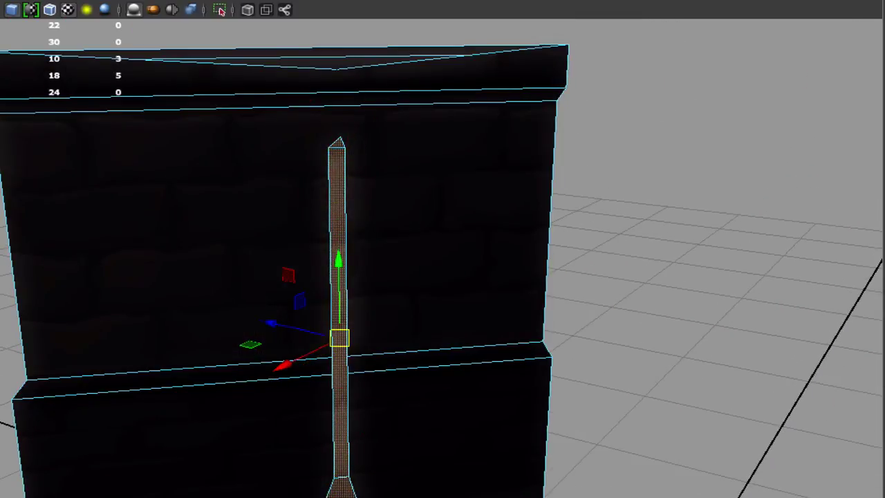
{"action": "left_click", "coordinate": [790, 237]}
- Narrow the inner strip's UVs horizontally to match its thin shape and shift them sideways over the stone texture
{"action": "right_click_drag", "start_coordinate": [778, 225], "coordinate": [883, 222], "text": "alt"}
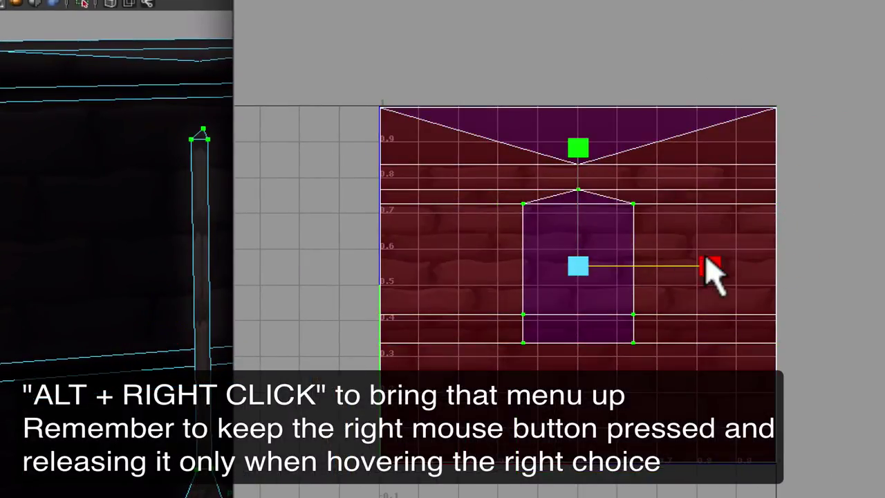
{"action": "right_click_drag", "start_coordinate": [191, 316], "coordinate": [225, 339], "text": "alt"}
{"action": "middle_click_drag", "start_coordinate": [225, 339], "coordinate": [136, 267], "text": "alt"}
{"action": "left_click_drag", "start_coordinate": [684, 262], "coordinate": [662, 262]}
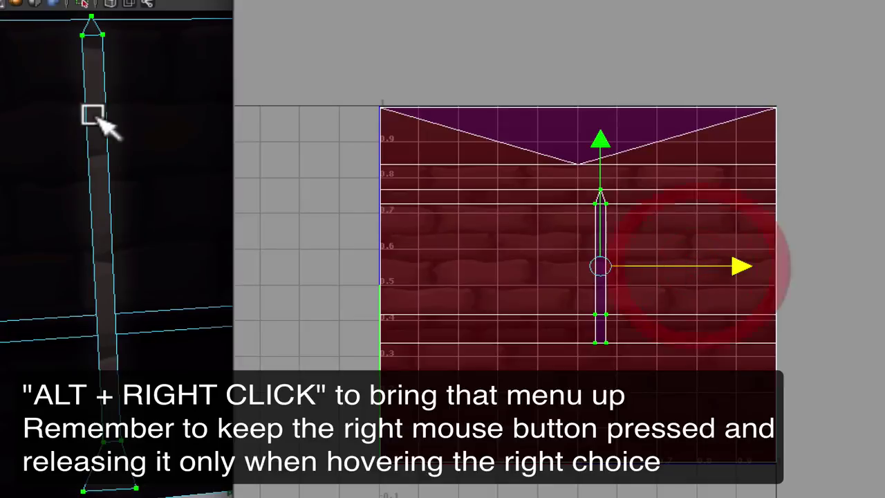
{"action": "right_click_drag", "start_coordinate": [97, 118], "coordinate": [124, 104]}
{"action": "scroll", "coordinate": [130, 123], "scroll_direction": "down", "scroll_amount": 3}
{"action": "middle_click_drag", "start_coordinate": [168, 213], "coordinate": [99, 226], "text": "alt"}
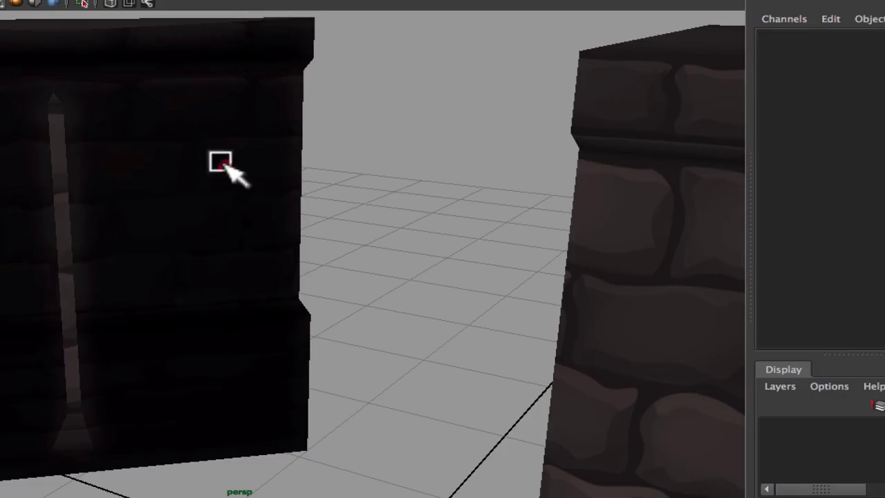
- Move the diagonal corner piece so it sits flush against the end of the straight wall
{"action": "left_click_drag", "start_coordinate": [217, 162], "coordinate": [235, 194], "text": "alt"}
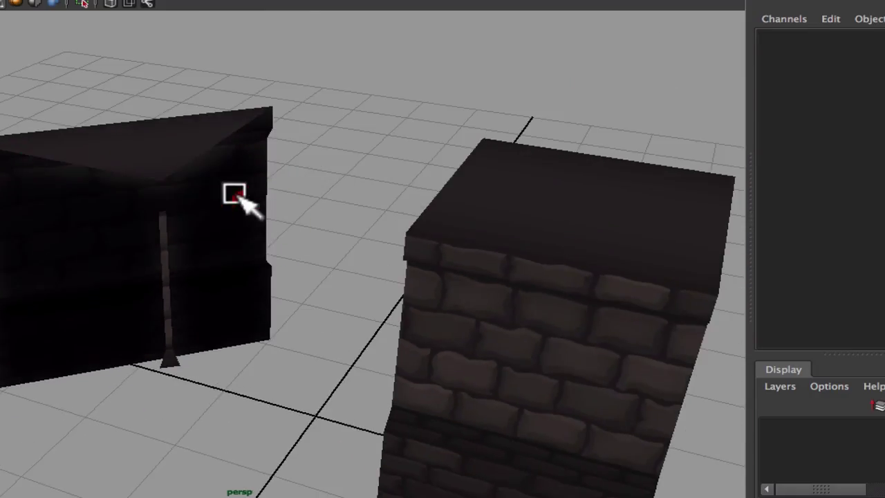
{"action": "left_click", "coordinate": [236, 196]}
{"action": "middle_click_drag", "start_coordinate": [345, 429], "coordinate": [342, 410]}
{"action": "left_click", "coordinate": [533, 90]}
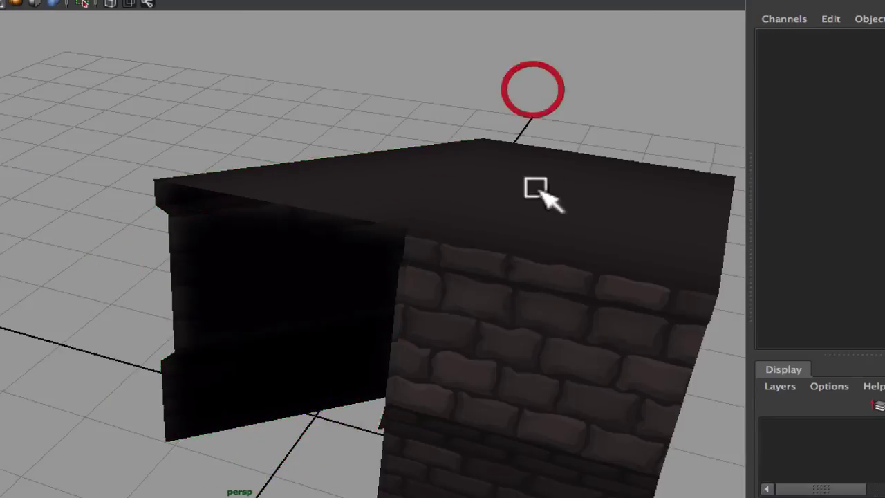
- Examine the inner seam and the top surface where the corner piece meets the straight wall
{"action": "left_click_drag", "start_coordinate": [539, 191], "coordinate": [408, 164], "text": "alt"}
{"action": "right_click_drag", "start_coordinate": [429, 169], "coordinate": [594, 203], "text": "alt"}
{"action": "middle_click_drag", "start_coordinate": [527, 169], "coordinate": [507, 235], "text": "alt"}
{"action": "left_click_drag", "start_coordinate": [507, 237], "coordinate": [507, 216], "text": "alt"}
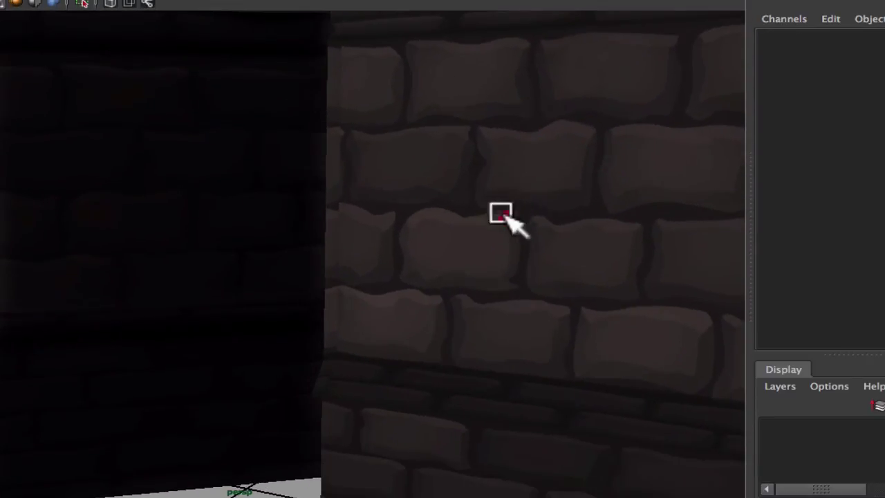
{"action": "middle_click_drag", "start_coordinate": [527, 166], "coordinate": [502, 235], "text": "alt"}
{"action": "right_click_drag", "start_coordinate": [503, 233], "coordinate": [325, 184], "text": "alt"}
{"action": "left_click_drag", "start_coordinate": [321, 187], "coordinate": [332, 252], "text": "alt"}
{"action": "right_click_drag", "start_coordinate": [332, 251], "coordinate": [254, 228], "text": "alt"}
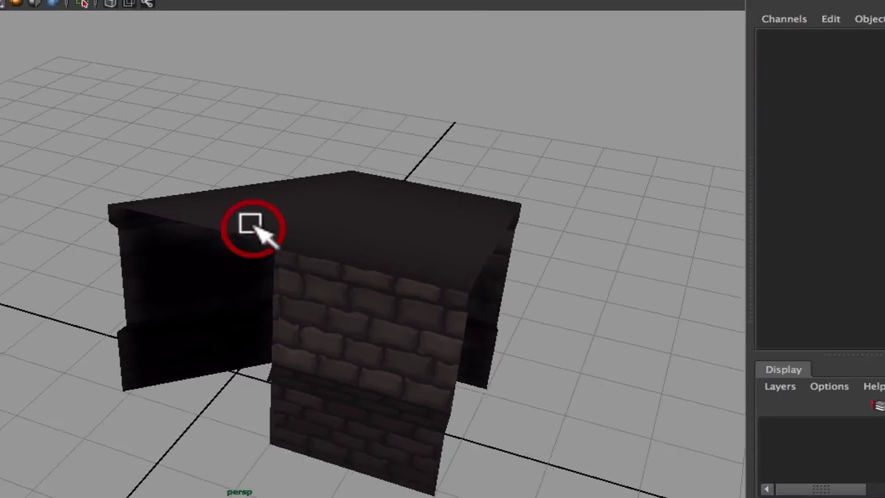
{"action": "left_click_drag", "start_coordinate": [255, 226], "coordinate": [276, 237], "text": "alt"}
- Place a copy of the straight wall at the corner piece's free side and rotate it to form the inner corner
{"action": "left_click", "coordinate": [282, 242]}
{"action": "left_click", "coordinate": [355, 299]}
{"action": "middle_click_drag", "start_coordinate": [234, 395], "coordinate": [134, 470]}
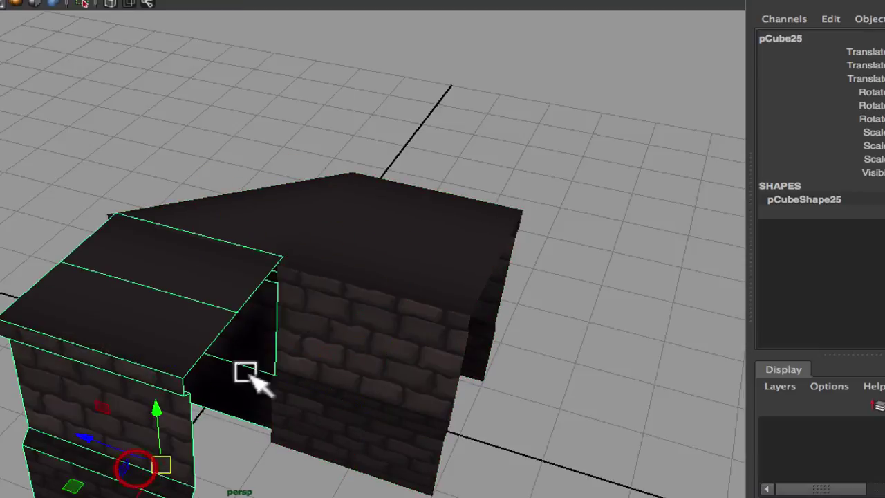
{"action": "middle_click_drag", "start_coordinate": [392, 354], "coordinate": [366, 157], "text": "alt"}
{"action": "key", "text": "e"}
{"action": "left_click_drag", "start_coordinate": [161, 310], "coordinate": [283, 276]}
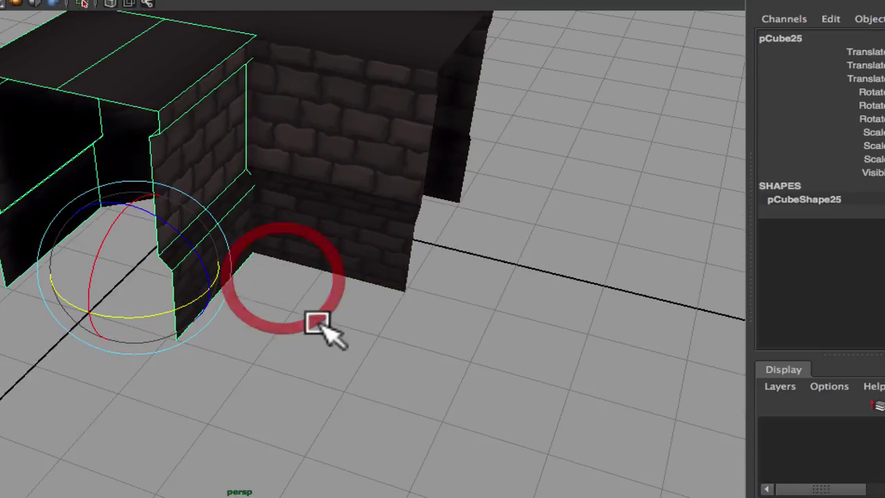
{"action": "left_click", "coordinate": [318, 324]}
- Examine the assembled diagonal corner from inside and the square block built from four pieces beside it
{"action": "left_click_drag", "start_coordinate": [318, 323], "coordinate": [191, 293], "text": "alt"}
{"action": "middle_click_drag", "start_coordinate": [192, 264], "coordinate": [257, 363], "text": "alt"}
{"action": "right_click_drag", "start_coordinate": [257, 362], "coordinate": [438, 361], "text": "alt"}
{"action": "left_click_drag", "start_coordinate": [436, 359], "coordinate": [422, 318], "text": "alt"}
{"action": "right_click_drag", "start_coordinate": [422, 318], "coordinate": [202, 240], "text": "alt"}
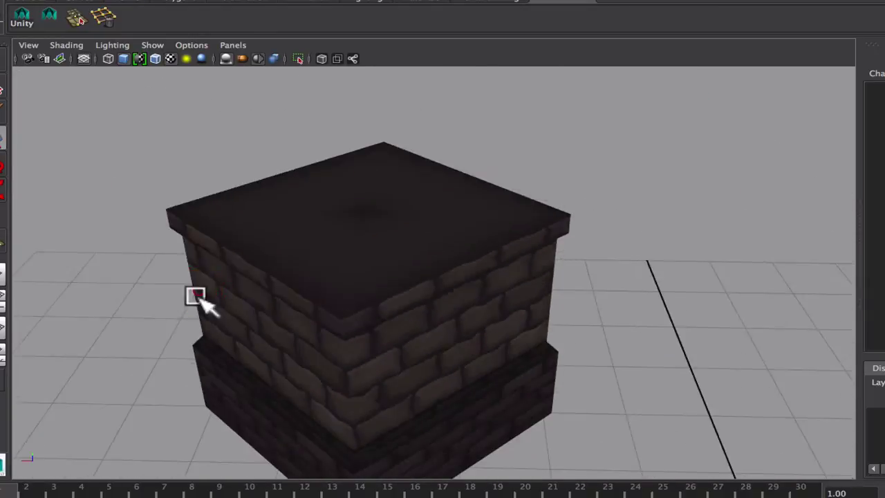
{"action": "left_click_drag", "start_coordinate": [200, 300], "coordinate": [317, 253], "text": "alt"}
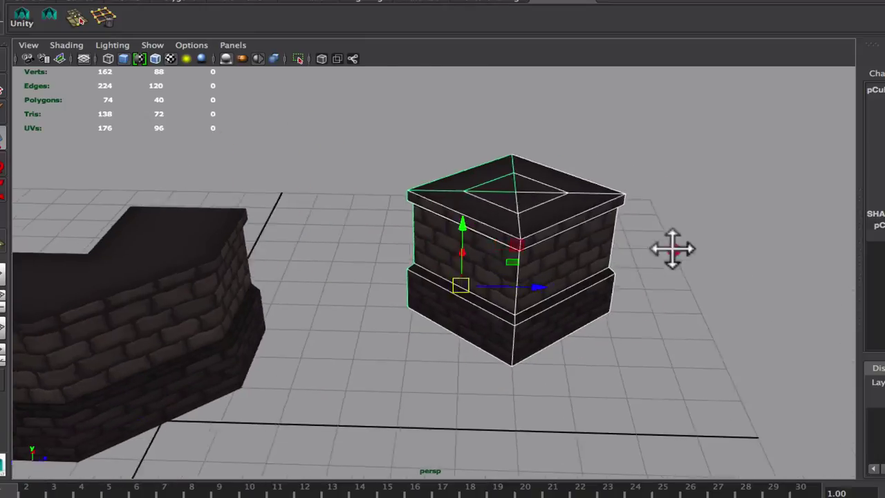
{"action": "left_click_drag", "start_coordinate": [671, 246], "coordinate": [421, 250], "text": "alt"}
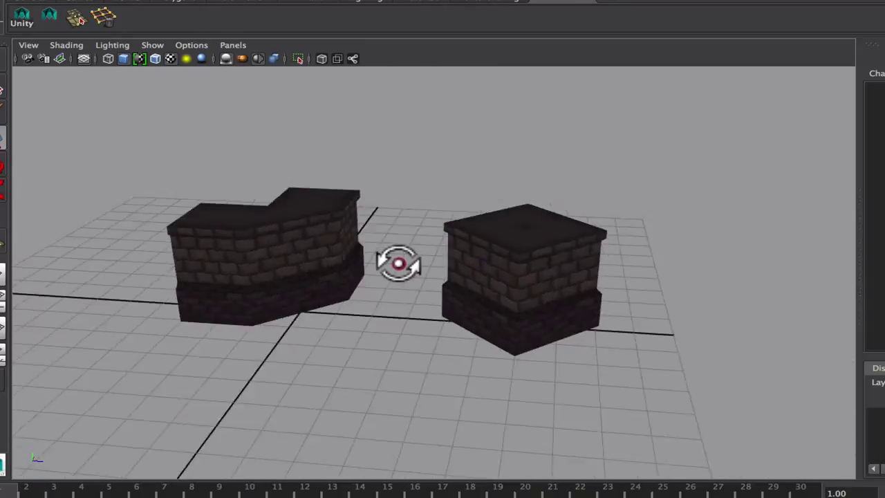
{"action": "left_click_drag", "start_coordinate": [399, 263], "coordinate": [450, 276], "text": "alt"}
{"action": "right_click_drag", "start_coordinate": [449, 277], "coordinate": [650, 329], "text": "alt"}
- Combine the four pieces of the square block into a single mesh
{"action": "left_click_drag", "start_coordinate": [719, 353], "coordinate": [507, 168]}
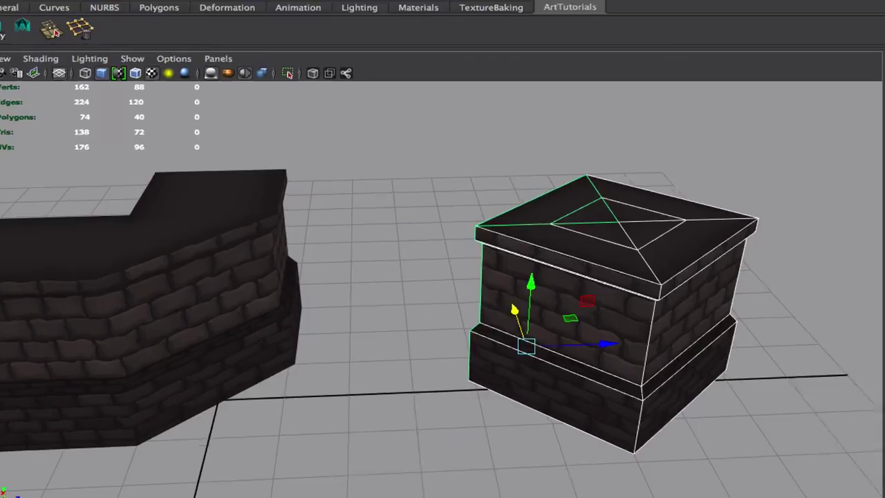
{"action": "left_click", "coordinate": [390, 0]}
{"action": "left_click", "coordinate": [405, 0]}
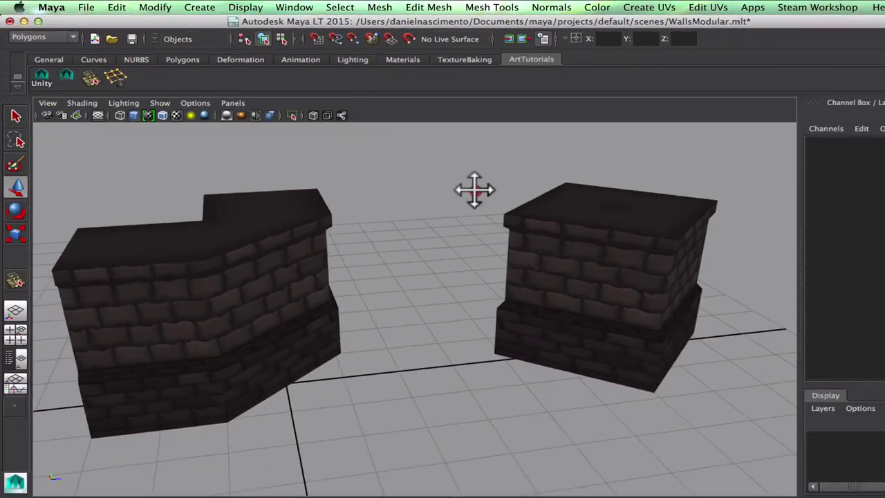
- Centre the combined square block's pivot and snap it down to the height of the base vertices
{"action": "middle_click_drag", "start_coordinate": [474, 190], "coordinate": [505, 233], "text": "alt"}
{"action": "left_click_drag", "start_coordinate": [505, 233], "coordinate": [455, 276], "text": "alt"}
{"action": "left_click", "coordinate": [593, 318]}
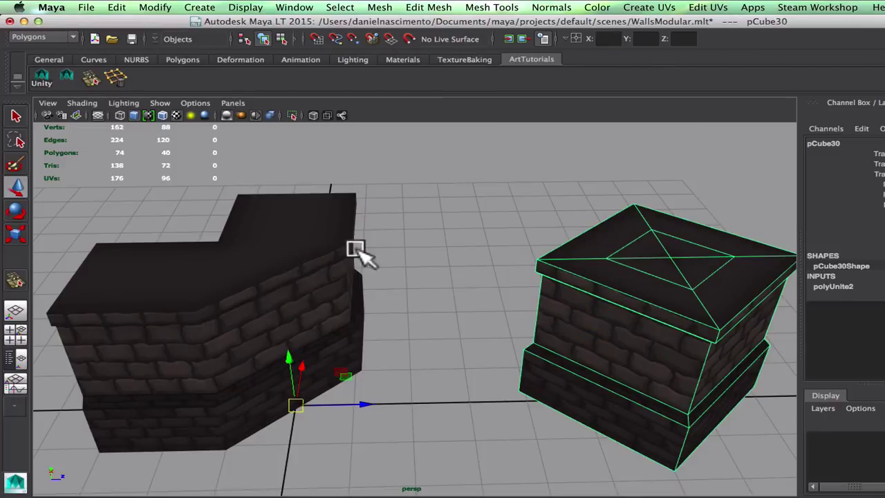
{"action": "left_click", "coordinate": [156, 7]}
{"action": "left_click", "coordinate": [187, 145]}
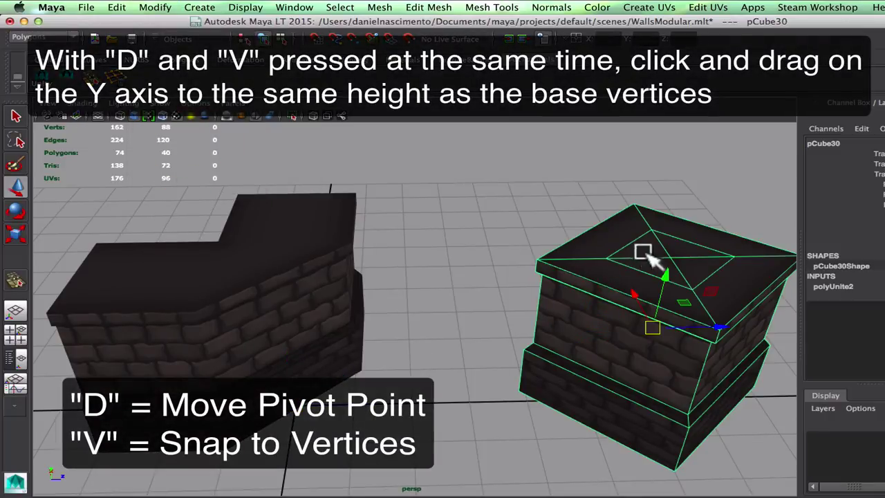
{"action": "left_click_drag", "start_coordinate": [640, 360], "coordinate": [662, 360], "text": "alt"}
- Duplicate the diagonal corner piece and move the copy to the open area in front of the other blocks
{"action": "left_click", "coordinate": [350, 370]}
{"action": "scroll", "coordinate": [415, 364], "scroll_direction": "down", "scroll_amount": 3}
{"action": "middle_click_drag", "start_coordinate": [449, 363], "coordinate": [445, 317], "text": "alt"}
{"action": "key", "text": "ctrl+d"}
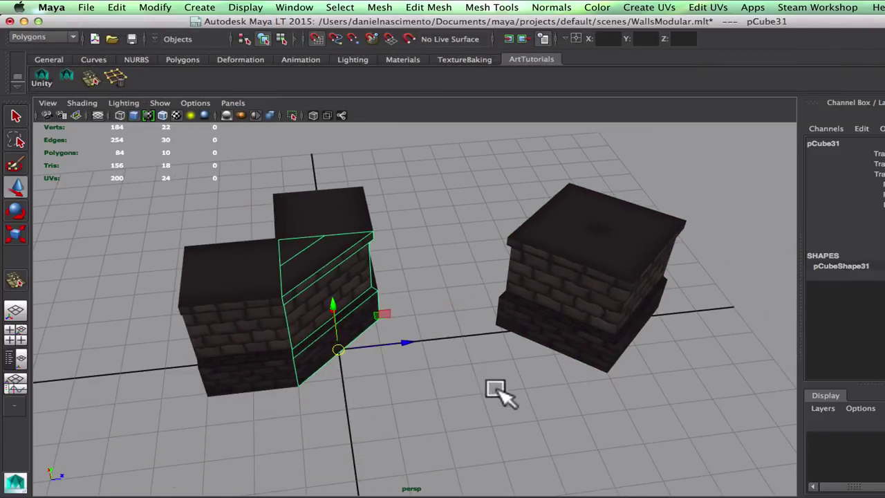
{"action": "left_click_drag", "start_coordinate": [490, 460], "coordinate": [445, 316], "text": "alt"}
- Insert a vertical edge loop through the middle of the copied corner piece and pull it outward
{"action": "left_click", "coordinate": [429, 7]}
{"action": "mouse_move", "coordinate": [481, 7]}
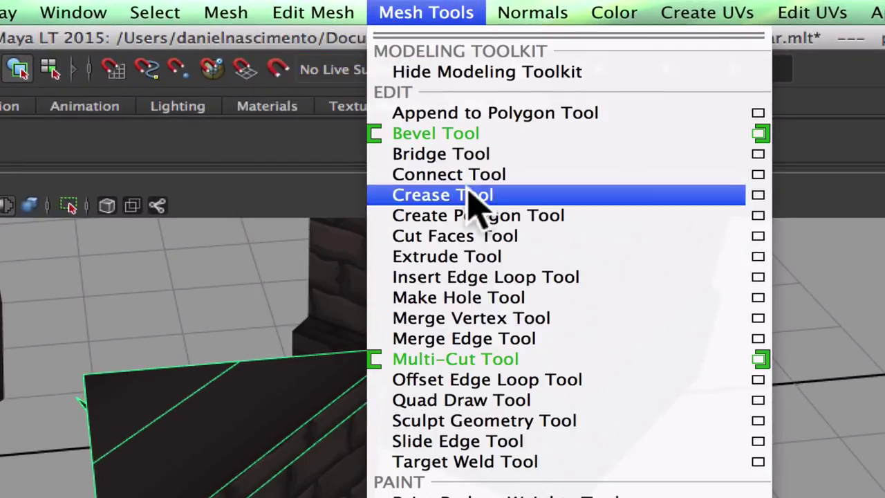
{"action": "left_click", "coordinate": [436, 276]}
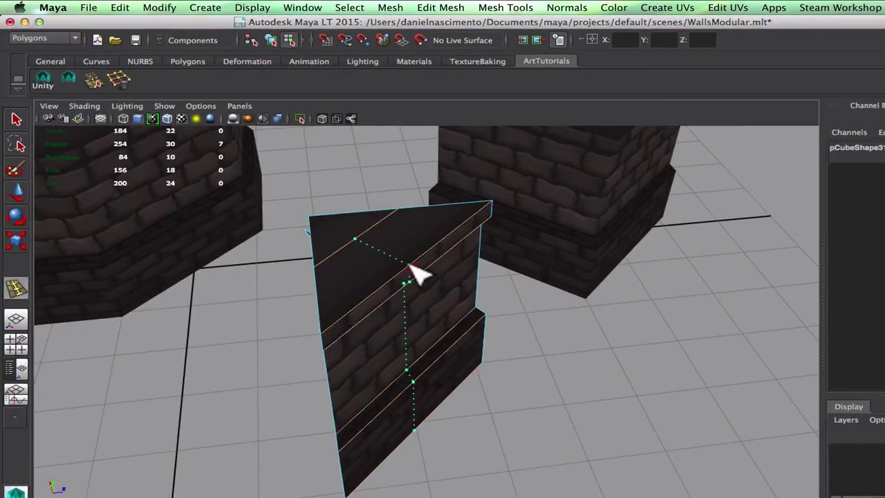
{"action": "left_click_drag", "start_coordinate": [432, 322], "coordinate": [453, 320]}
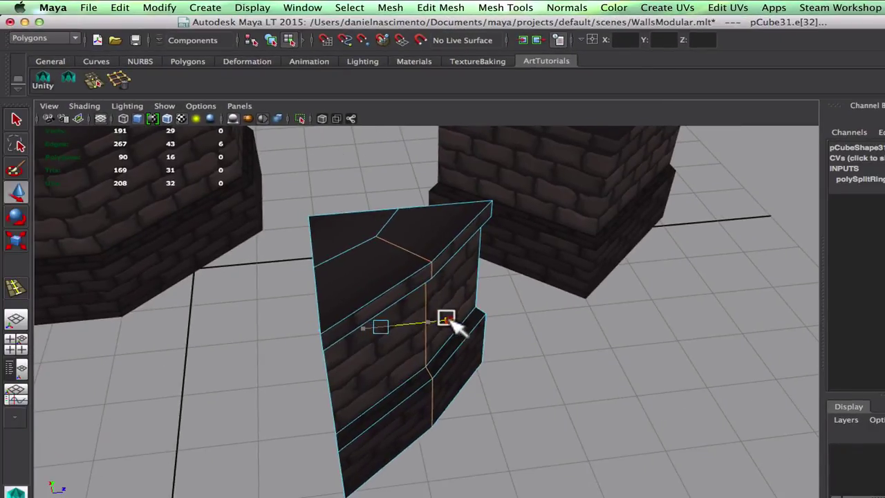
{"action": "left_click_drag", "start_coordinate": [393, 292], "coordinate": [401, 390], "text": "alt"}
{"action": "left_click_drag", "start_coordinate": [468, 379], "coordinate": [503, 340], "text": "alt"}
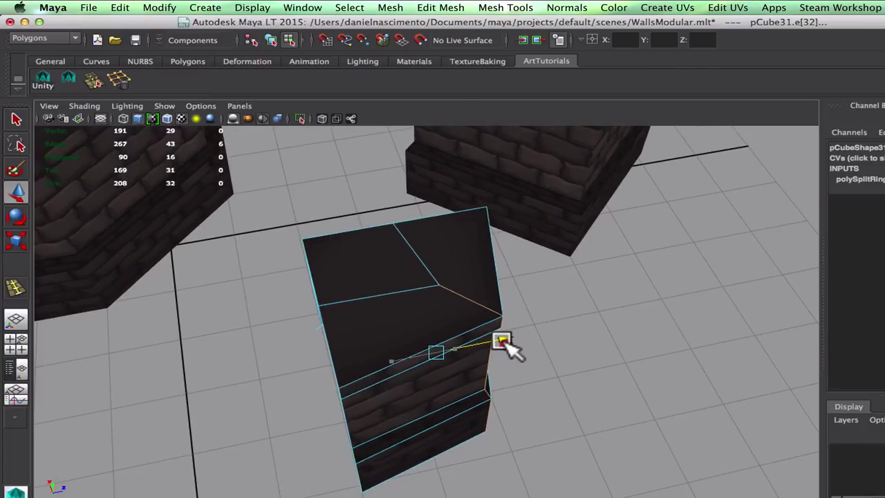
- Move the edge loop outward in the top view so the copied piece forms a square outer corner
{"action": "mouse_move", "coordinate": [425, 316]}
{"action": "left_mouse_down"}
{"action": "mouse_move", "coordinate": [432, 338]}
{"action": "mouse_move", "coordinate": [451, 330]}
{"action": "mouse_move", "coordinate": [415, 329]}
{"action": "left_mouse_up"}
{"action": "key", "text": "space"}
{"action": "key", "text": "f"}
{"action": "scroll", "coordinate": [492, 362], "scroll_direction": "down", "scroll_amount": 5}
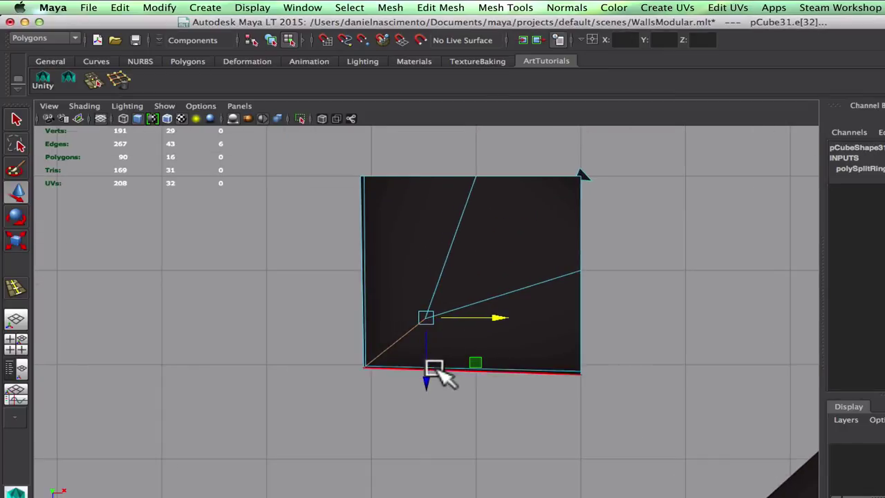
{"action": "left_click_drag", "start_coordinate": [429, 375], "coordinate": [430, 381]}
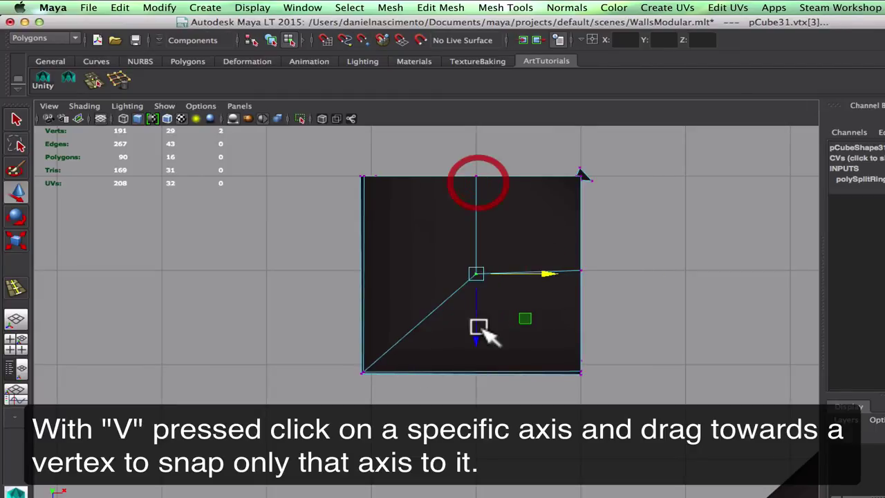
- Snap the top surface's inner vertex in line with the midpoint vertices of the adjoining edges
{"action": "left_click_drag", "start_coordinate": [486, 302], "coordinate": [579, 268]}
{"action": "right_click_drag", "start_coordinate": [530, 231], "coordinate": [552, 214]}
{"action": "key", "text": "space"}
{"action": "left_click_drag", "start_coordinate": [564, 236], "coordinate": [564, 210]}
{"action": "left_click", "coordinate": [601, 302]}
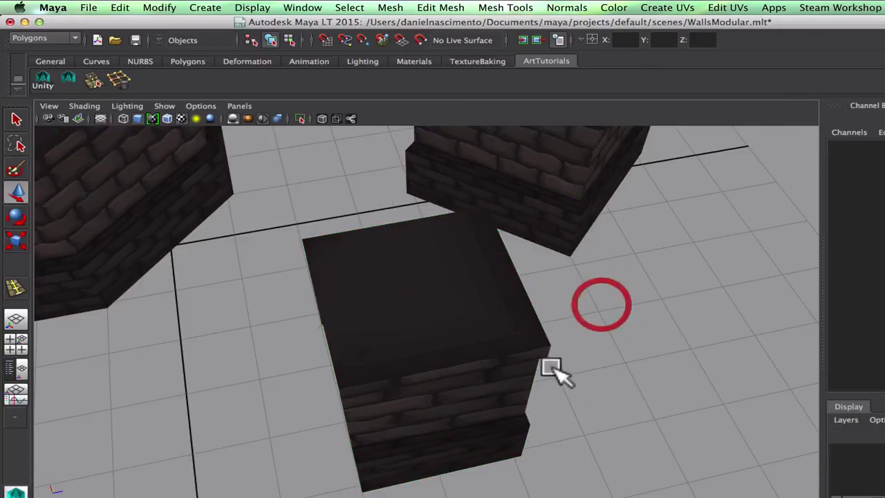
- Move the inner vertex on the square corner piece's top surface in line with the adjoining side edge's midpoint vertex
{"action": "left_click_drag", "start_coordinate": [551, 366], "coordinate": [510, 352], "text": "alt"}
{"action": "middle_click_drag", "start_coordinate": [510, 338], "coordinate": [501, 351], "text": "alt"}
{"action": "left_click", "coordinate": [445, 331]}
{"action": "left_click_drag", "start_coordinate": [437, 331], "coordinate": [428, 347], "text": "alt"}
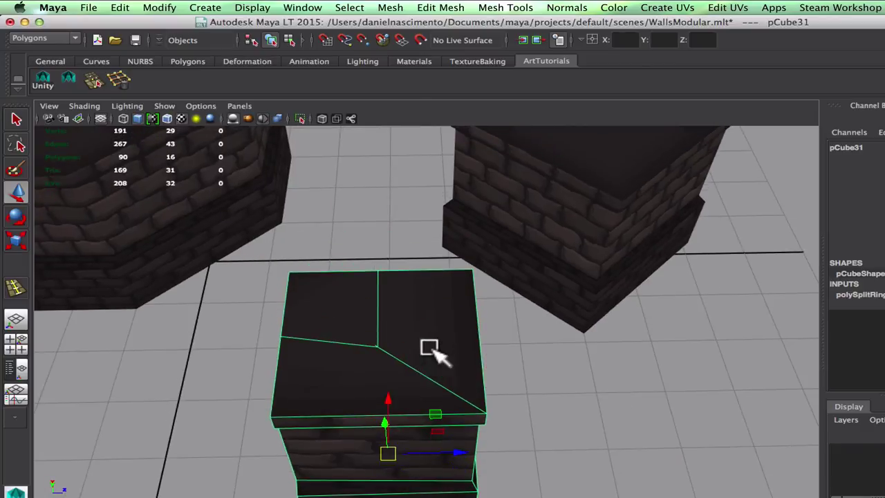
{"action": "right_click_drag", "start_coordinate": [410, 314], "coordinate": [290, 304]}
{"action": "left_click", "coordinate": [289, 337]}
{"action": "left_click_drag", "start_coordinate": [401, 332], "coordinate": [411, 282], "text": "alt"}
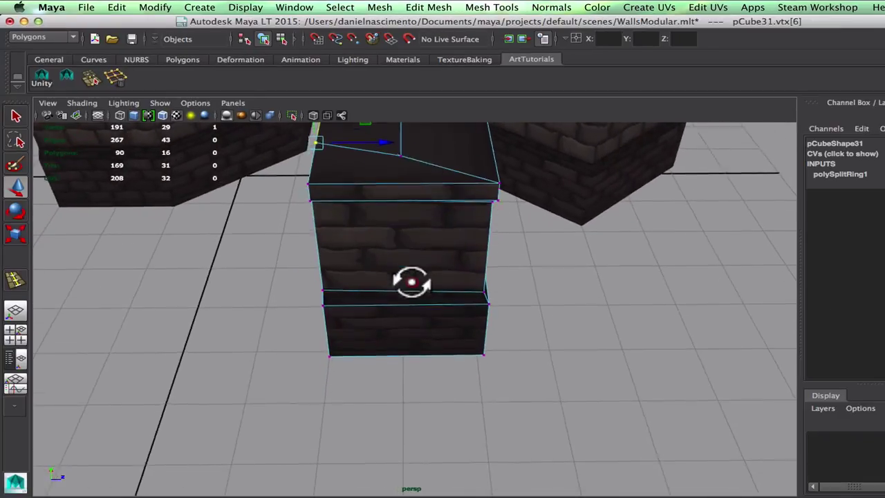
{"action": "middle_click_drag", "start_coordinate": [411, 279], "coordinate": [416, 325], "text": "alt"}
{"action": "left_click_drag", "start_coordinate": [417, 325], "coordinate": [408, 275], "text": "alt"}
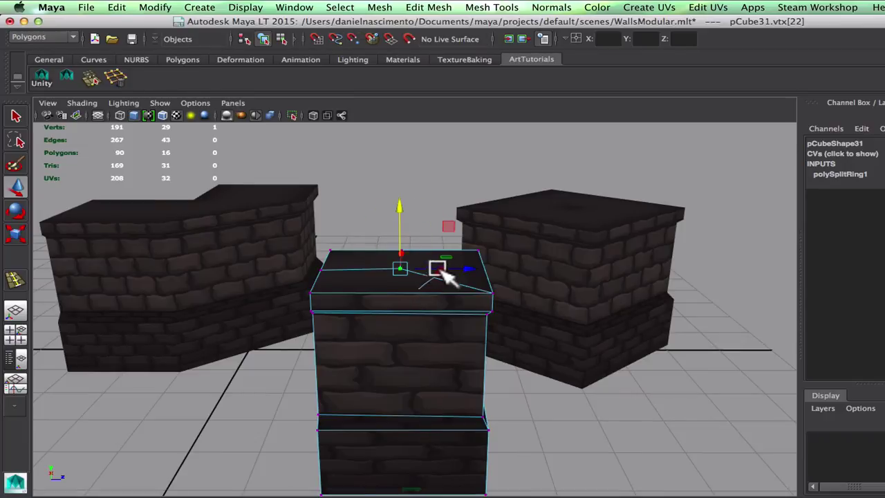
- Snap the top side edge's midpoint vertex in line with the inner vertex and return to object selection
{"action": "right_click_drag", "start_coordinate": [441, 270], "coordinate": [375, 280]}
{"action": "left_click_drag", "start_coordinate": [331, 275], "coordinate": [321, 337], "text": "alt"}
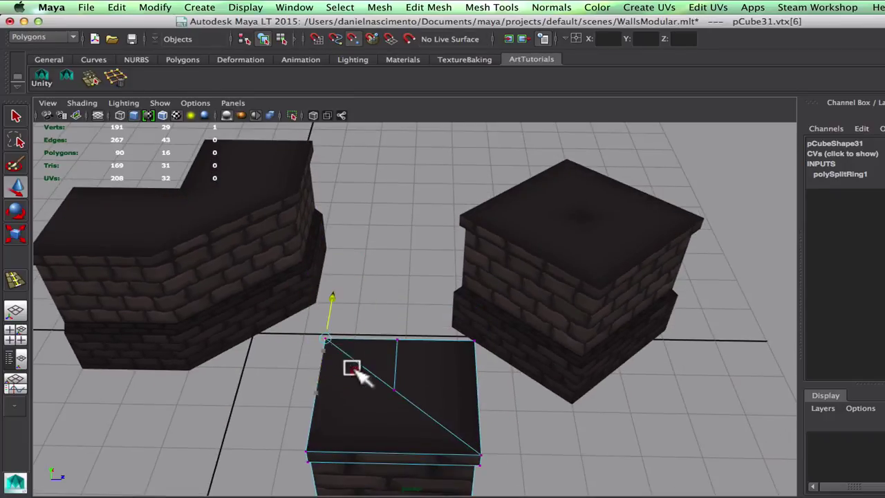
{"action": "right_click_drag", "start_coordinate": [419, 366], "coordinate": [473, 293]}
{"action": "left_click", "coordinate": [465, 392]}
{"action": "middle_click_drag", "start_coordinate": [512, 436], "coordinate": [512, 311], "text": "alt"}
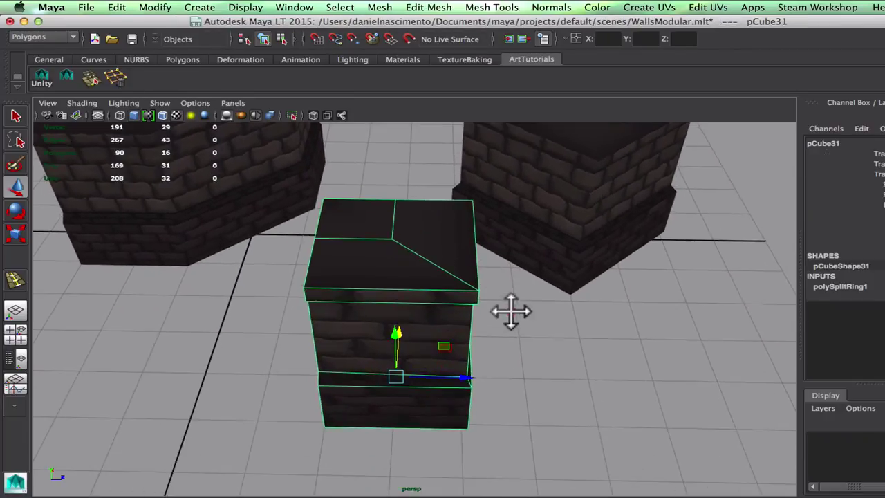
{"action": "left_click", "coordinate": [512, 319]}
- Open the square corner piece in the UV Texture Editor and select all of its UVs
{"action": "left_click_drag", "start_coordinate": [510, 401], "coordinate": [394, 339], "text": "alt"}
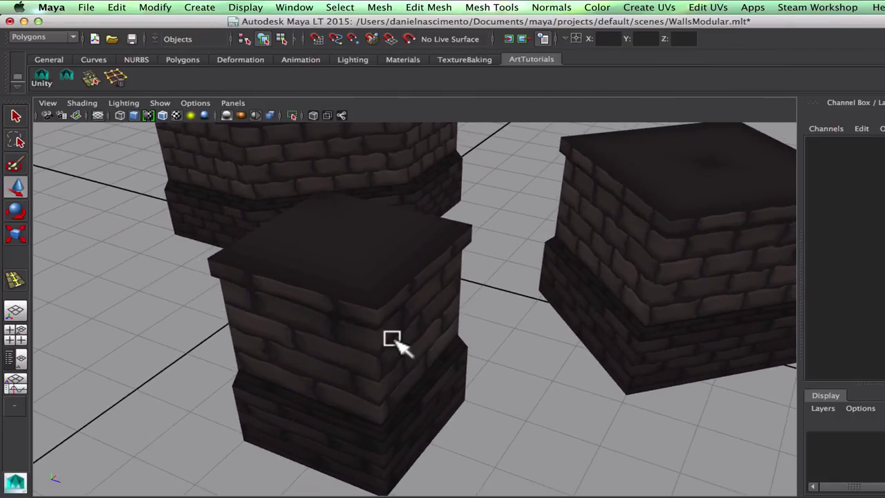
{"action": "left_click", "coordinate": [394, 340]}
{"action": "left_click", "coordinate": [707, 7]}
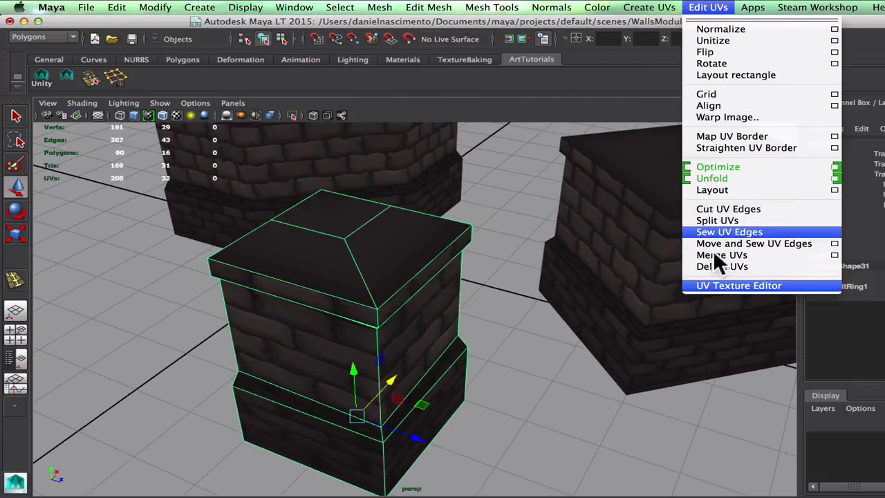
{"action": "left_click", "coordinate": [734, 285]}
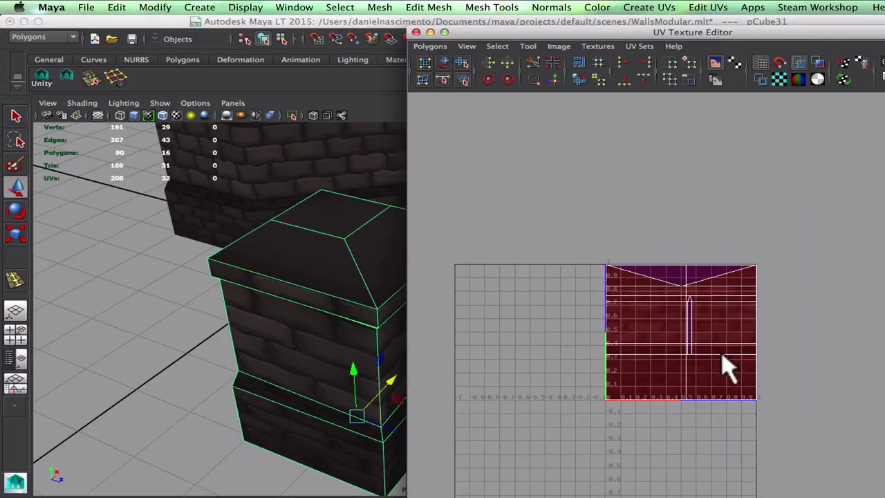
{"action": "right_click_drag", "start_coordinate": [718, 357], "coordinate": [760, 354]}
{"action": "left_click_drag", "start_coordinate": [785, 421], "coordinate": [572, 201]}
{"action": "key", "text": "r"}
{"action": "left_click_drag", "start_coordinate": [777, 328], "coordinate": [845, 327]}
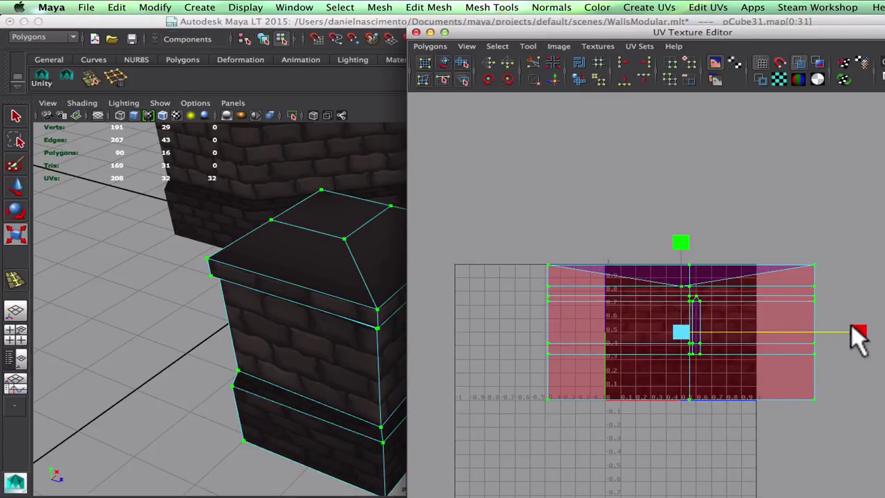
{"action": "key", "text": "z"}
- Place the UV pivot at the texture's origin corner and stretch the UVs horizontally until their middle seam meets the 0–1 square's far edge
{"action": "key", "text": "w"}
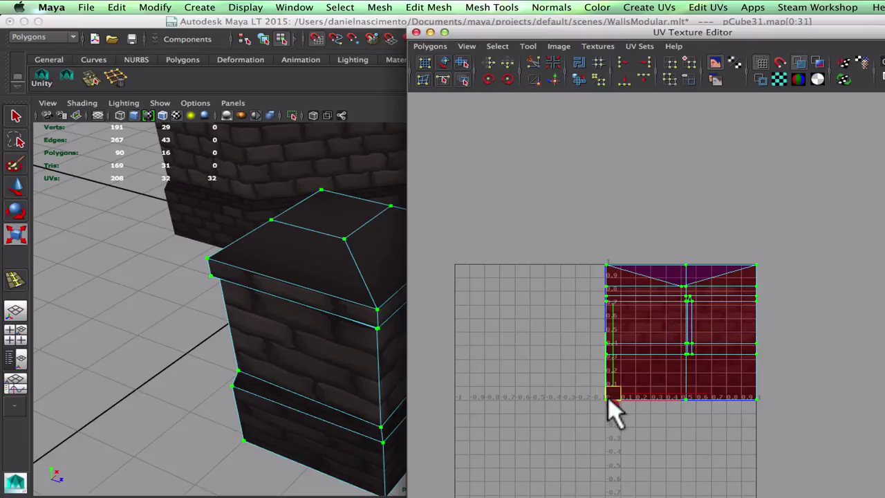
{"action": "left_click_drag", "start_coordinate": [726, 384], "coordinate": [788, 387]}
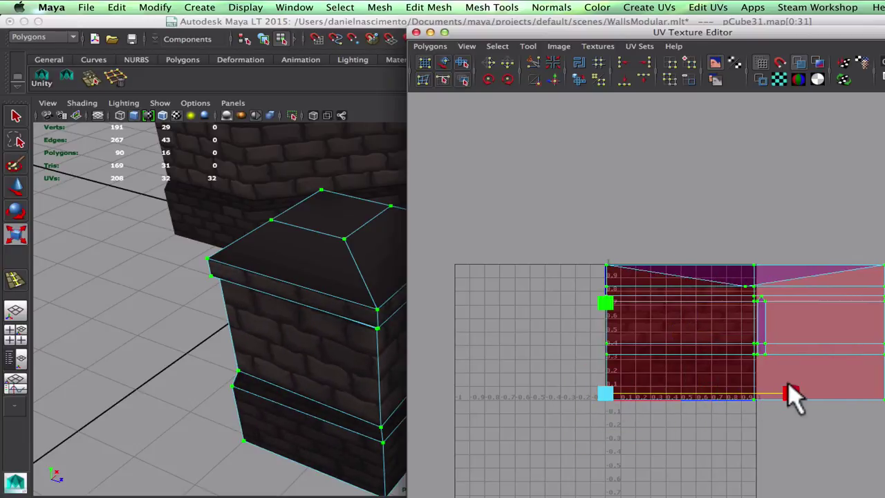
{"action": "scroll", "coordinate": [332, 334], "scroll_direction": "down", "scroll_amount": 3}
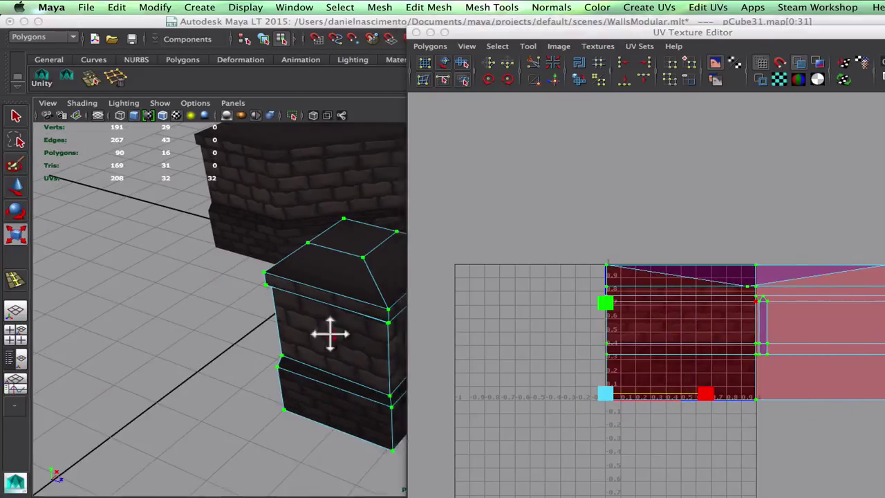
{"action": "left_click_drag", "start_coordinate": [330, 334], "coordinate": [287, 344], "text": "alt"}
- Shift the stretched UVs horizontally back until they are centred on the U origin, and close the UV Texture Editor
{"action": "key", "text": "w"}
{"action": "left_click_drag", "start_coordinate": [853, 339], "coordinate": [708, 338]}
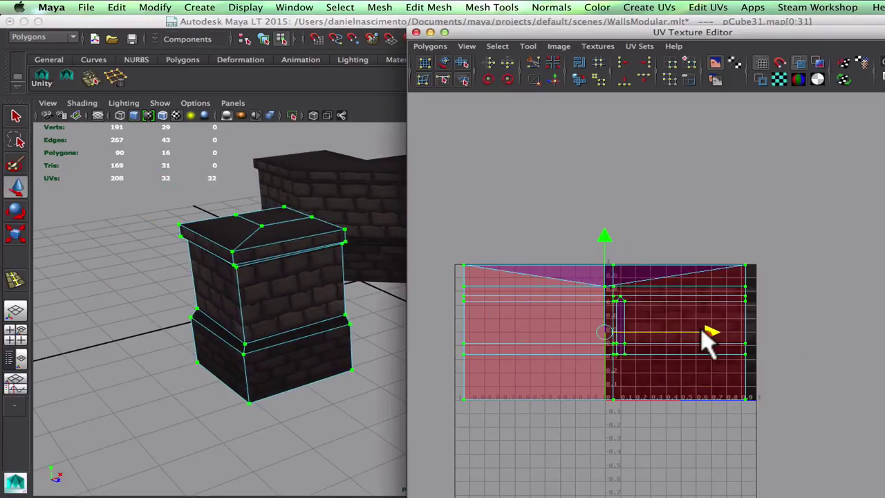
{"action": "left_click", "coordinate": [365, 296]}
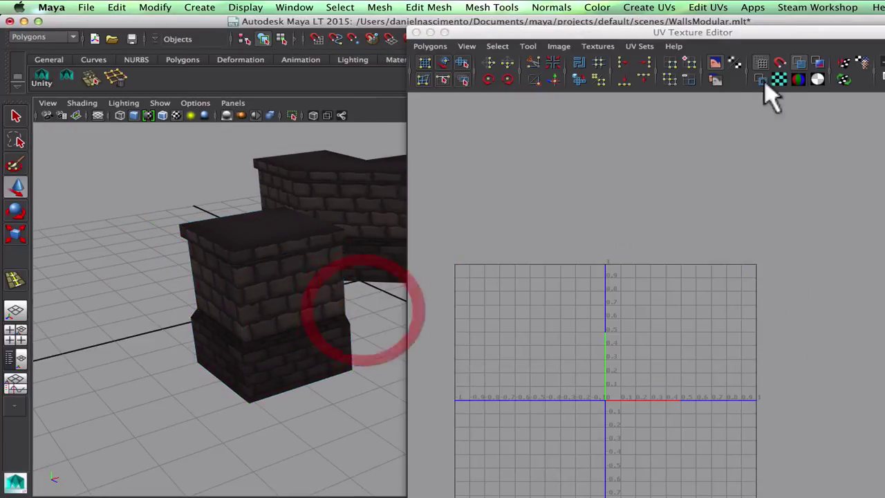
{"action": "left_click", "coordinate": [416, 32]}
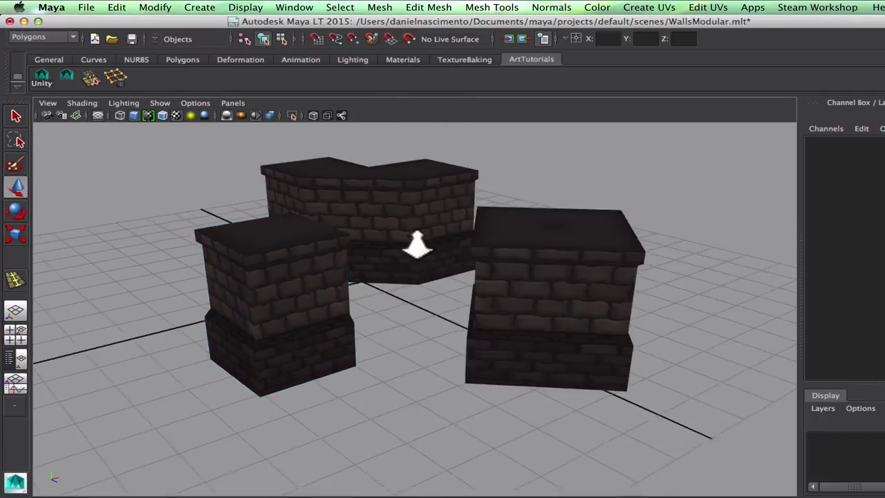
{"action": "left_click_drag", "start_coordinate": [414, 247], "coordinate": [634, 325], "text": "alt"}
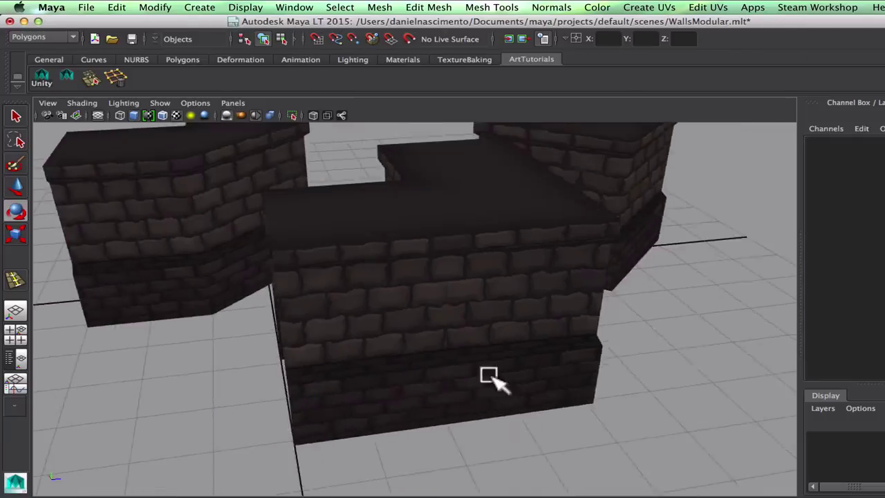